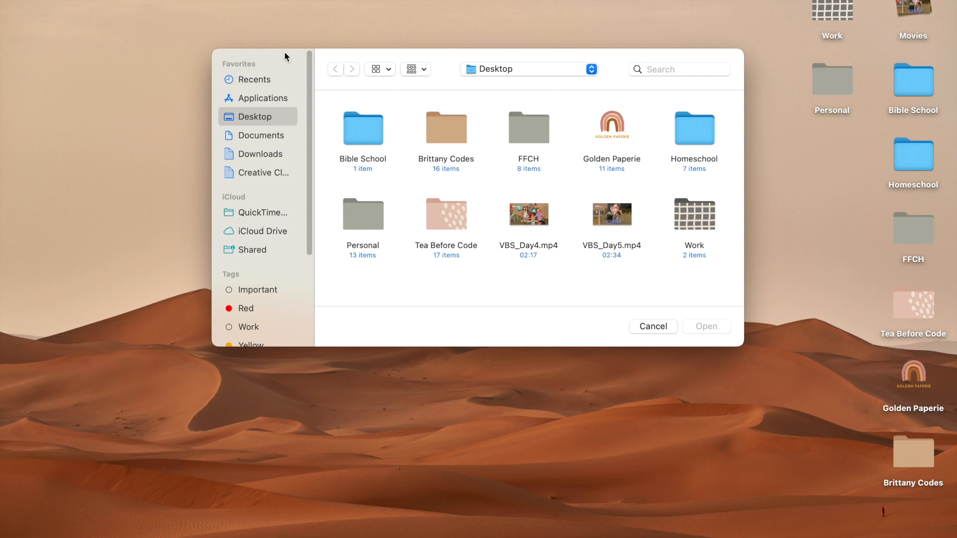
# Cancel the file chooser and switch to the Canva home page in Google Chrome.
pyautogui.click(653, 325)
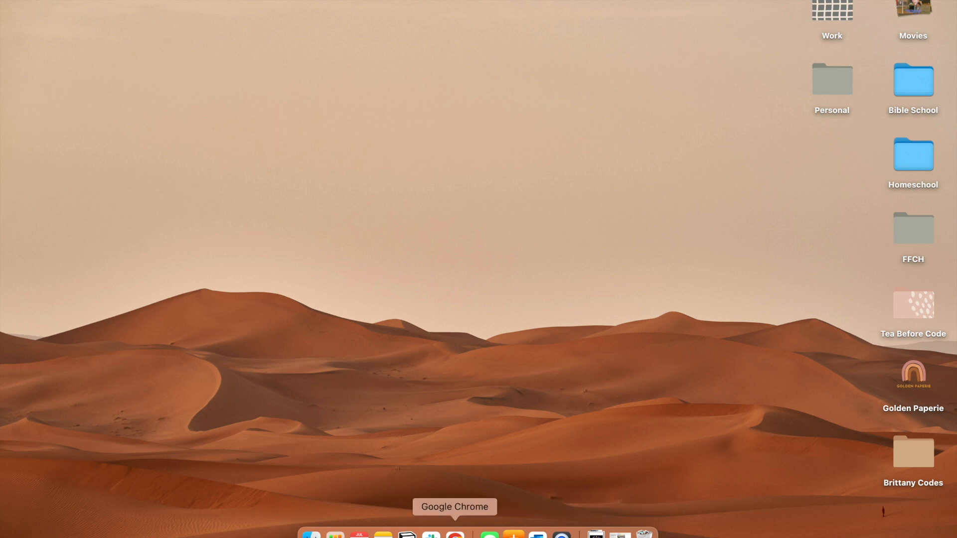
pyautogui.click(455, 534)
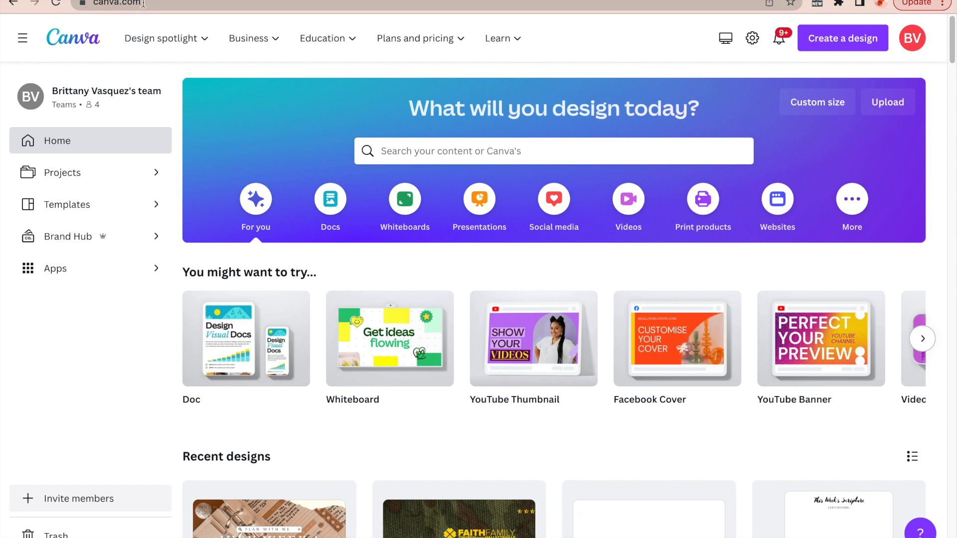
pyautogui.scroll(-2, 257, 170)
pyautogui.scroll(2, 257, 169)
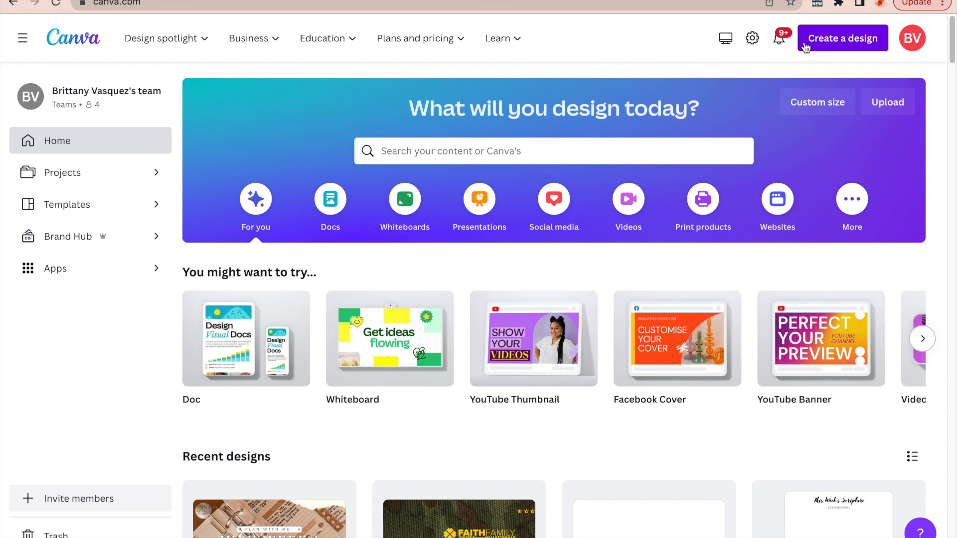
# Look over the suggested design types and Canva's Free, Pro and Teams plans.
pyautogui.click(854, 51)
pyautogui.click(696, 79)
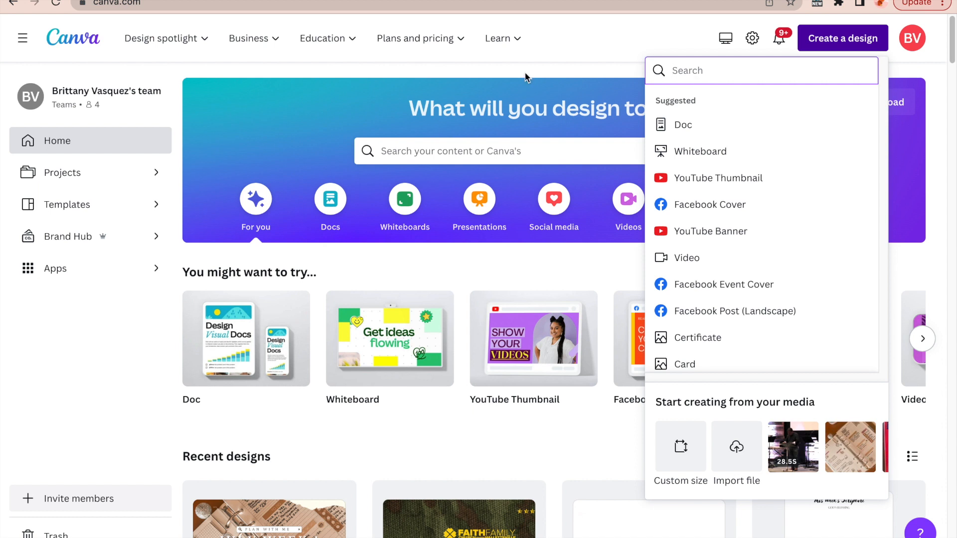
pyautogui.moveTo(457, 43)
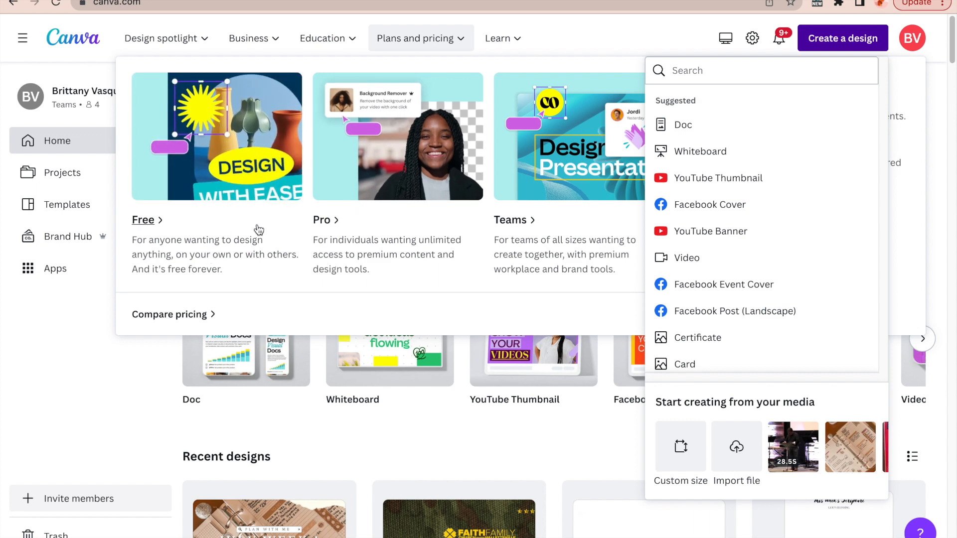
pyautogui.click(695, 43)
pyautogui.moveTo(433, 40)
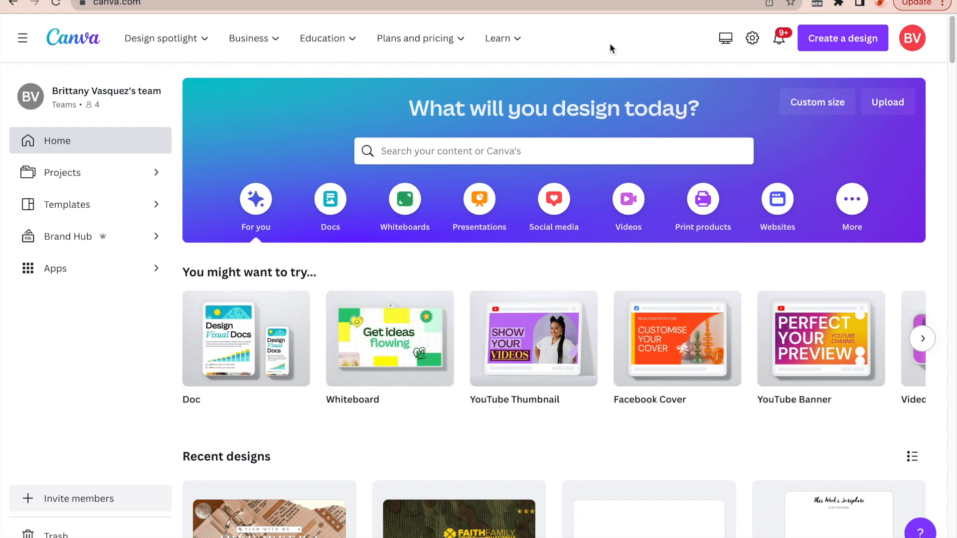
# Search the design types for A5 and create a blank A5 Document.
pyautogui.click(830, 47)
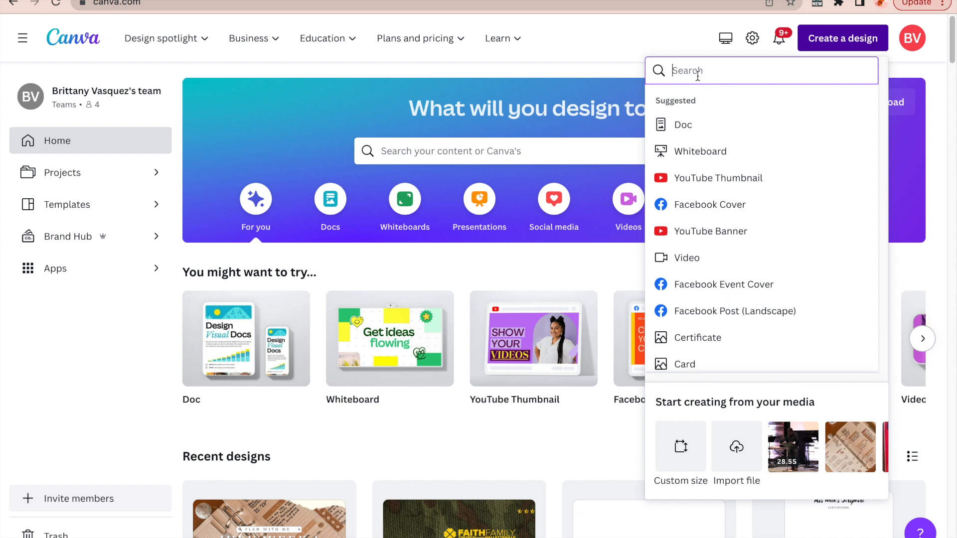
pyautogui.write('A5')
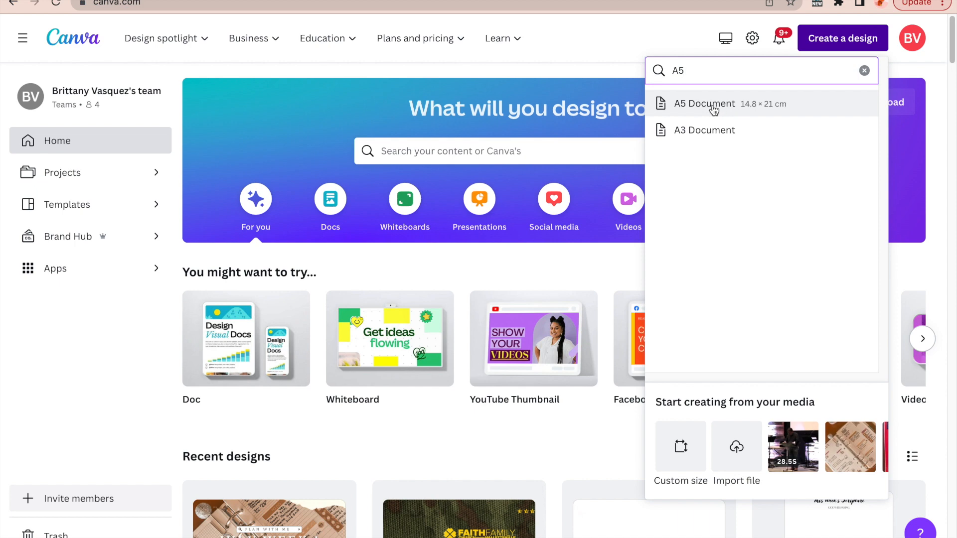
pyautogui.click(695, 108)
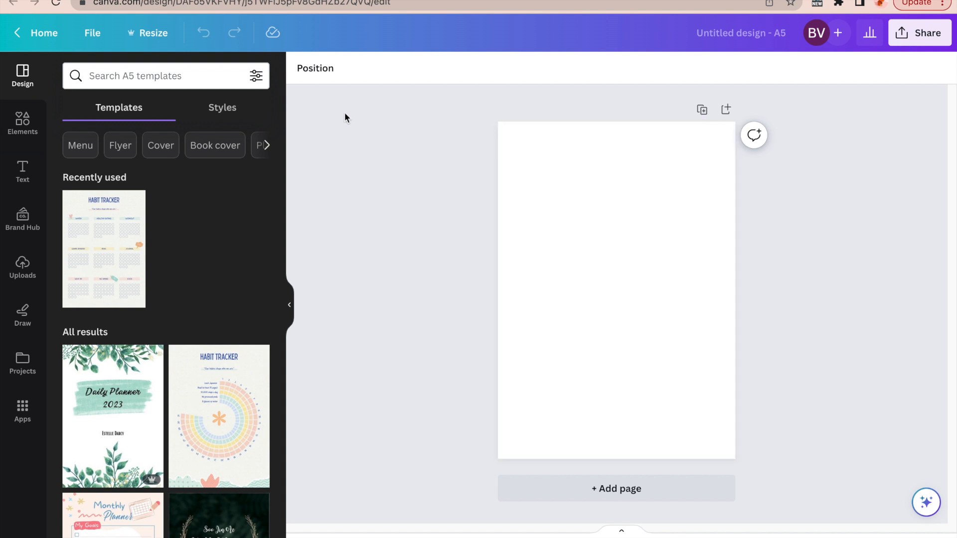
# Browse the A5 templates and apply the January 2023 cover with the snowy cabin and pine trees to the page.
pyautogui.click(553, 216)
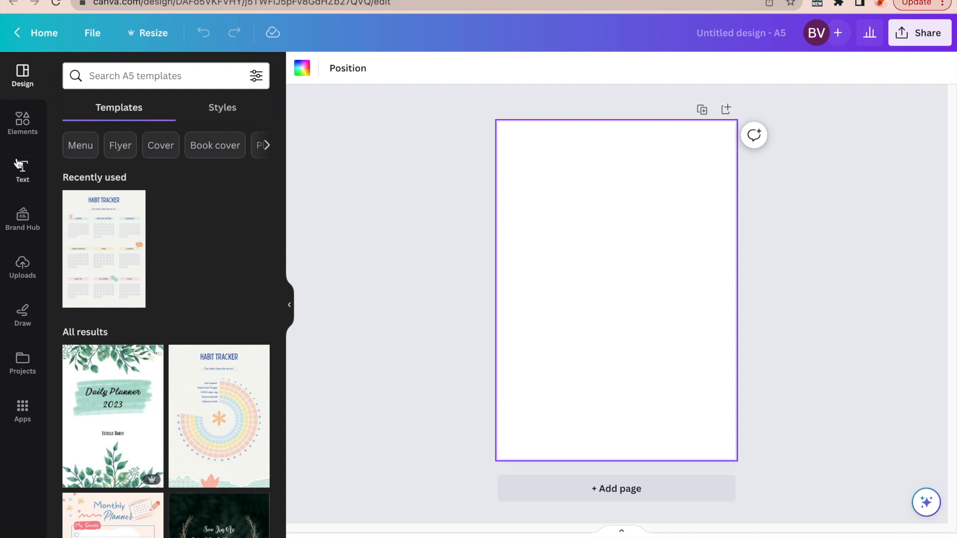
pyautogui.click(22, 120)
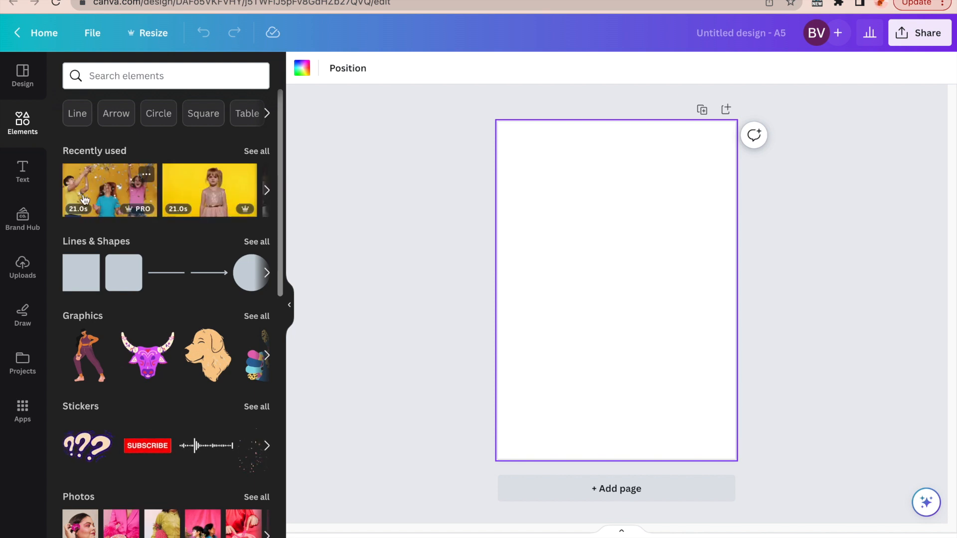
pyautogui.click(23, 77)
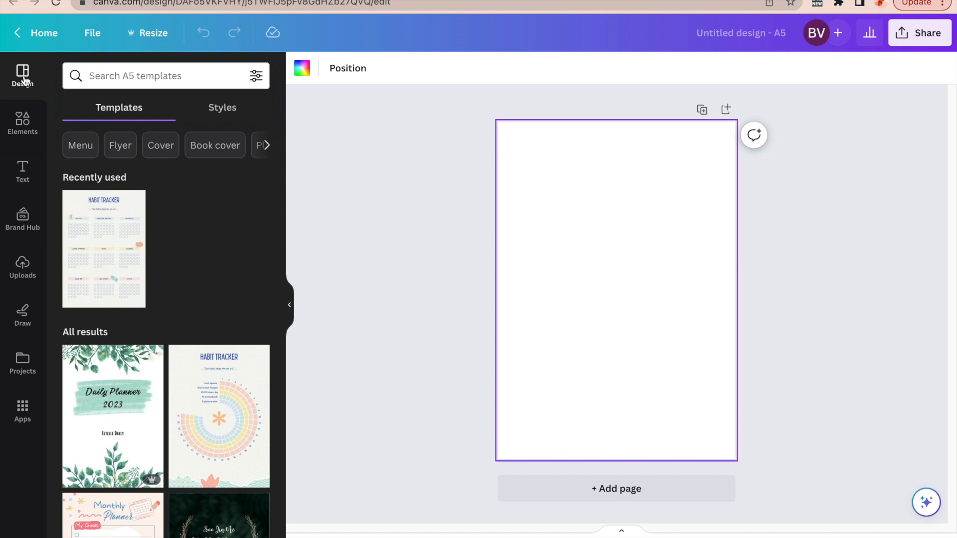
pyautogui.scroll(-5, 203, 212)
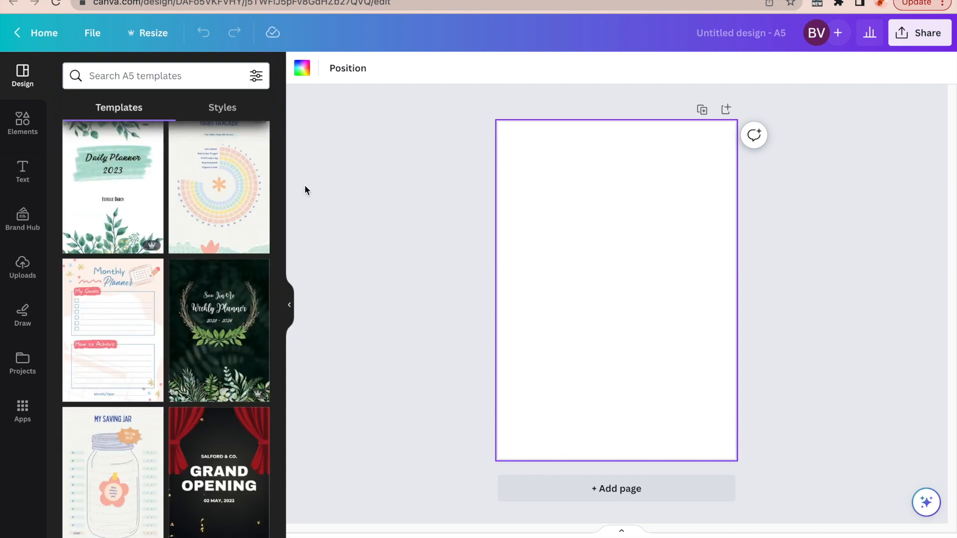
pyautogui.scroll(2, 280, 226)
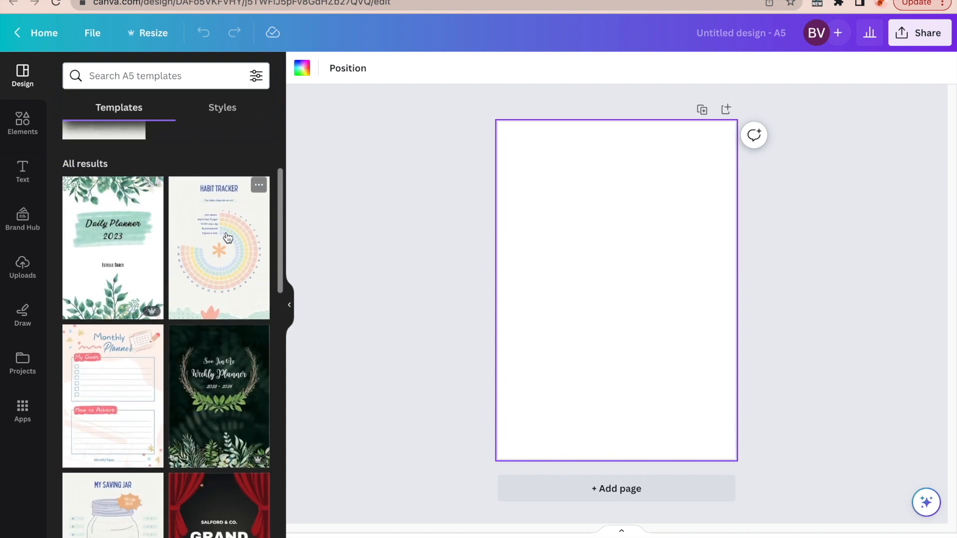
pyautogui.scroll(-8, 228, 237)
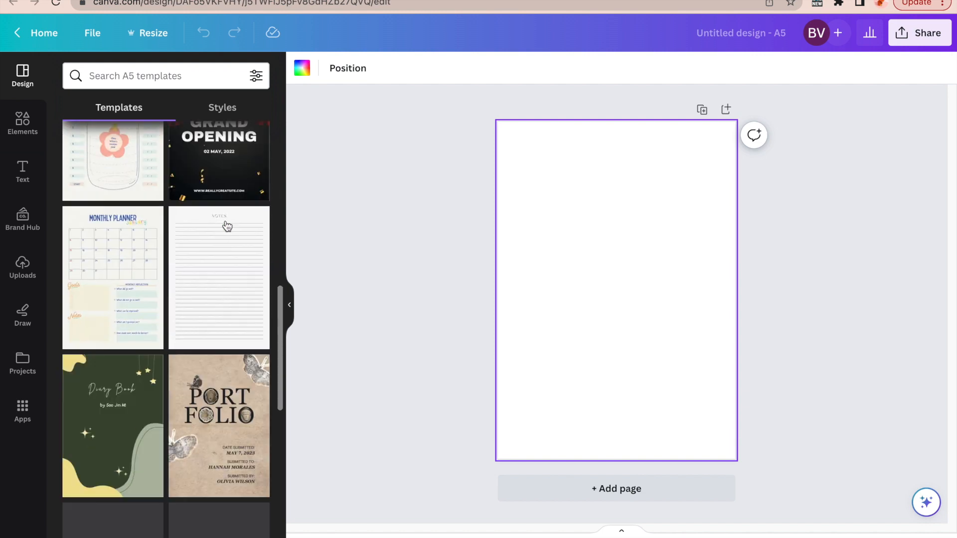
pyautogui.scroll(-2, 228, 227)
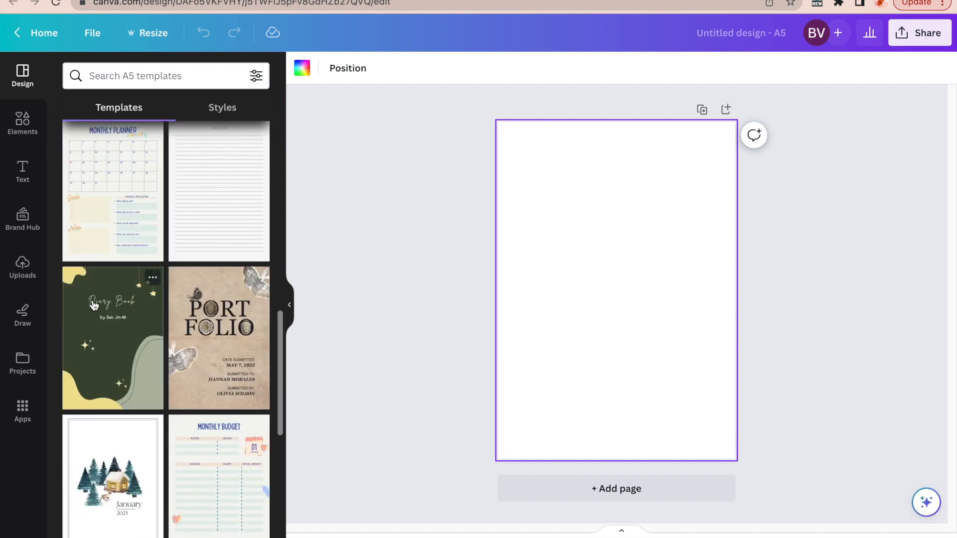
pyautogui.scroll(-2, 117, 354)
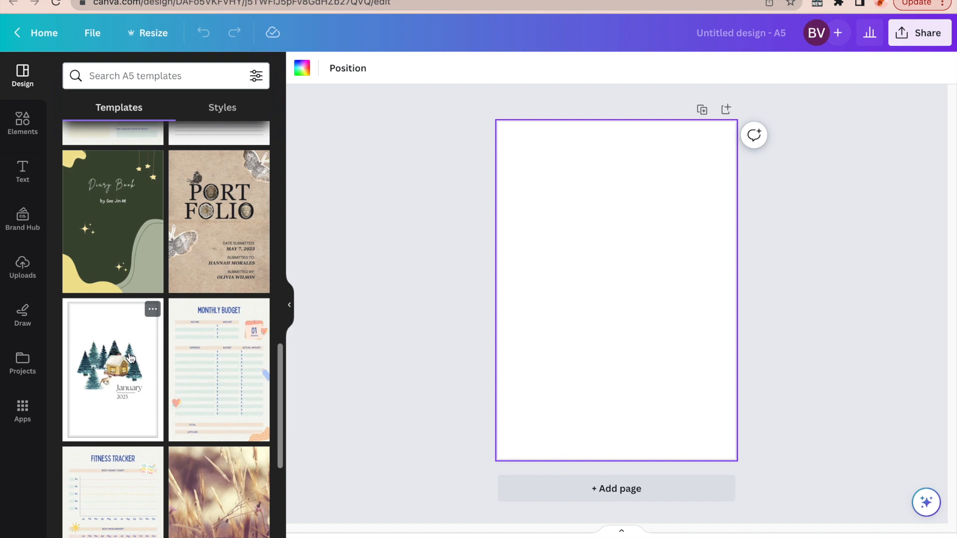
pyautogui.click(114, 387)
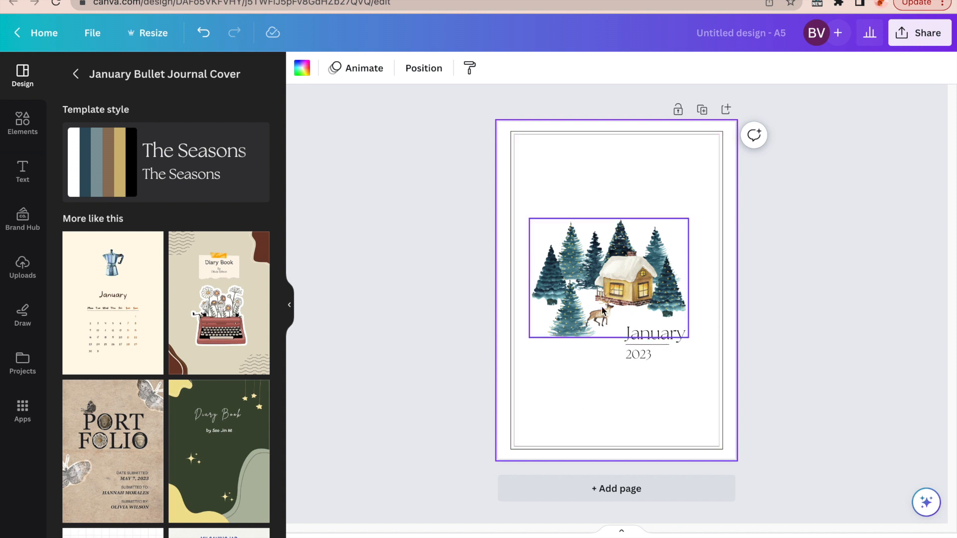
# Check that the cover's cabin picture and the line beneath January can be selected individually.
pyautogui.click(650, 270)
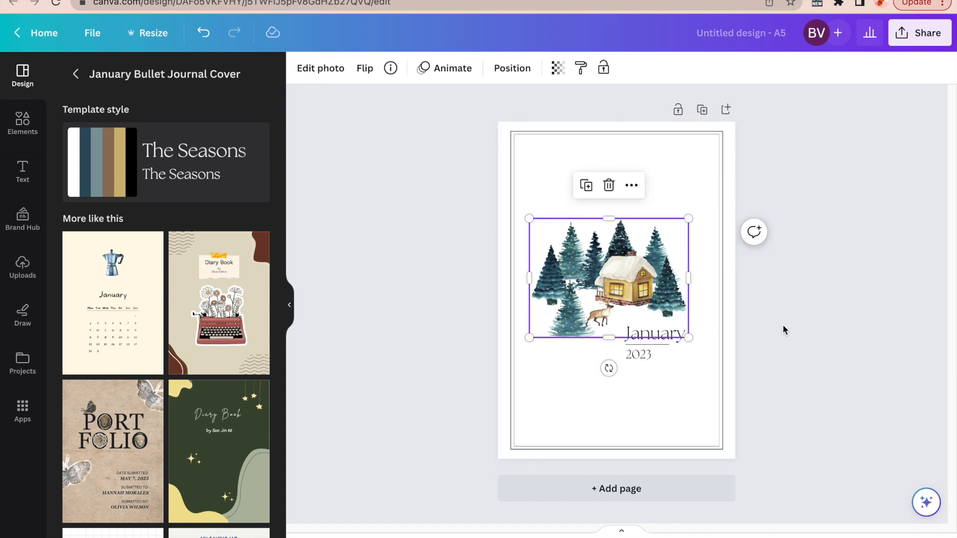
pyautogui.click(669, 337)
pyautogui.click(668, 337)
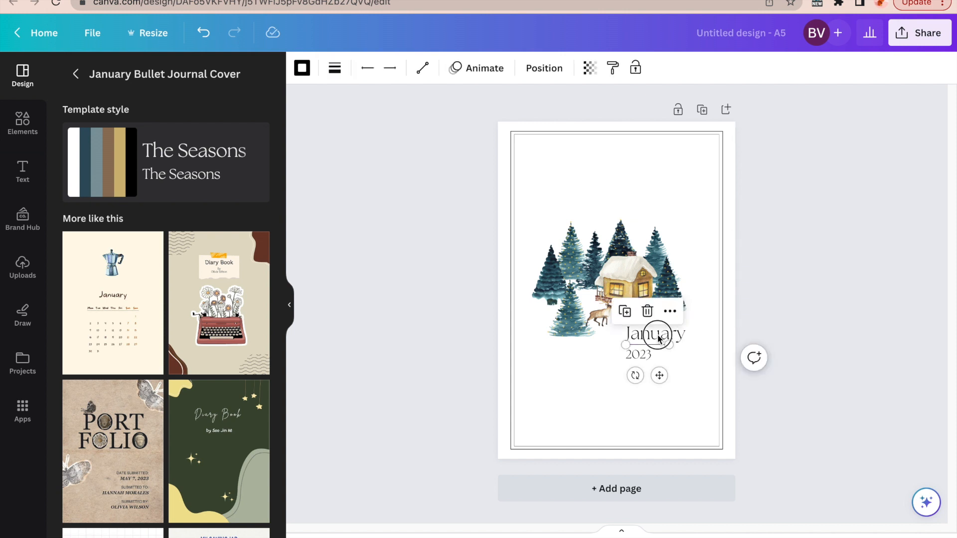
pyautogui.doubleClick(654, 342)
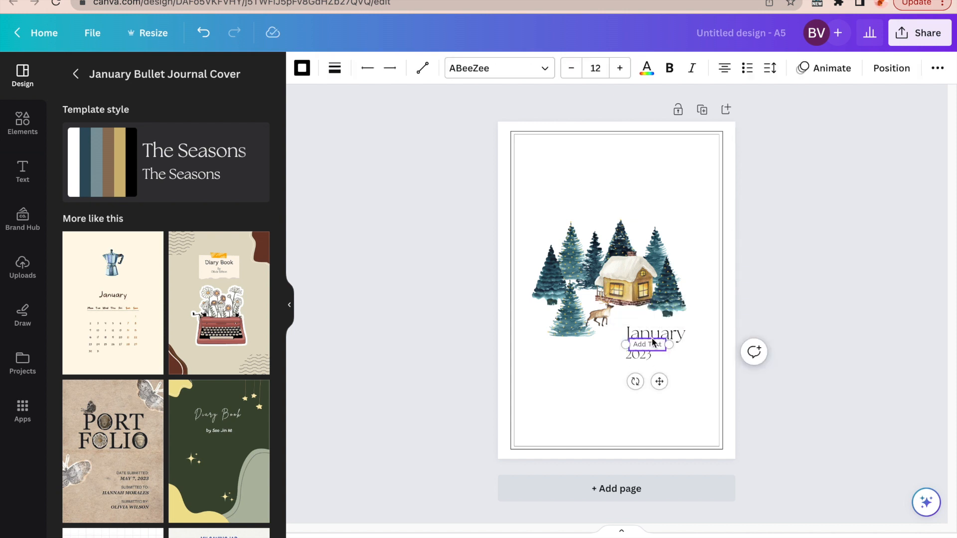
pyautogui.click(776, 316)
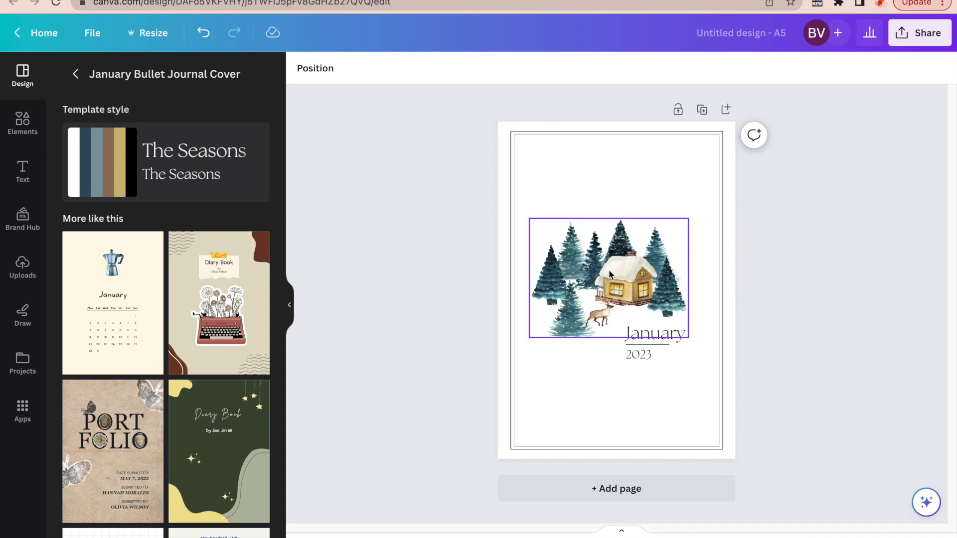
# Replace the cover with the August page of the related Light Beige Minimalist Illustrated Coffee Makers Calendar 2023 template.
pyautogui.scroll(-2, 126, 235)
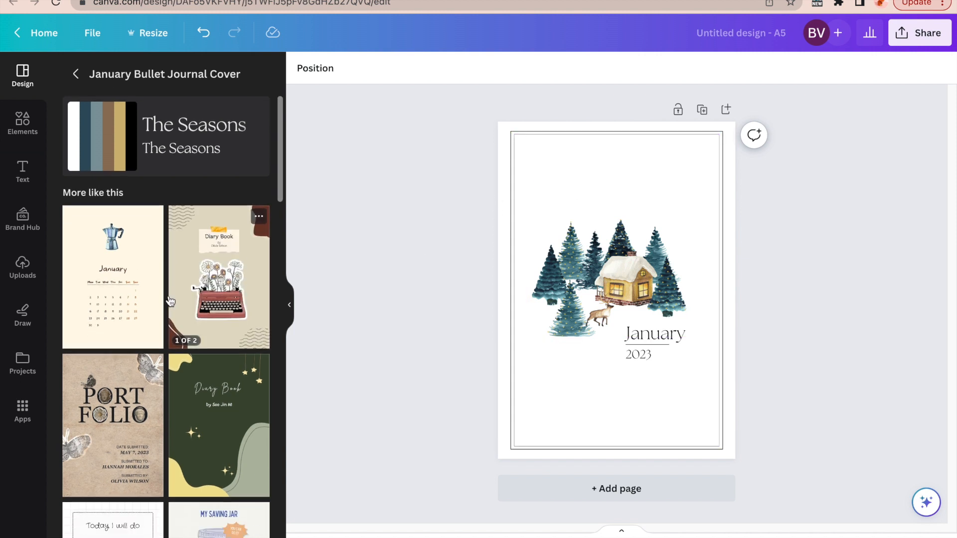
pyautogui.click(126, 235)
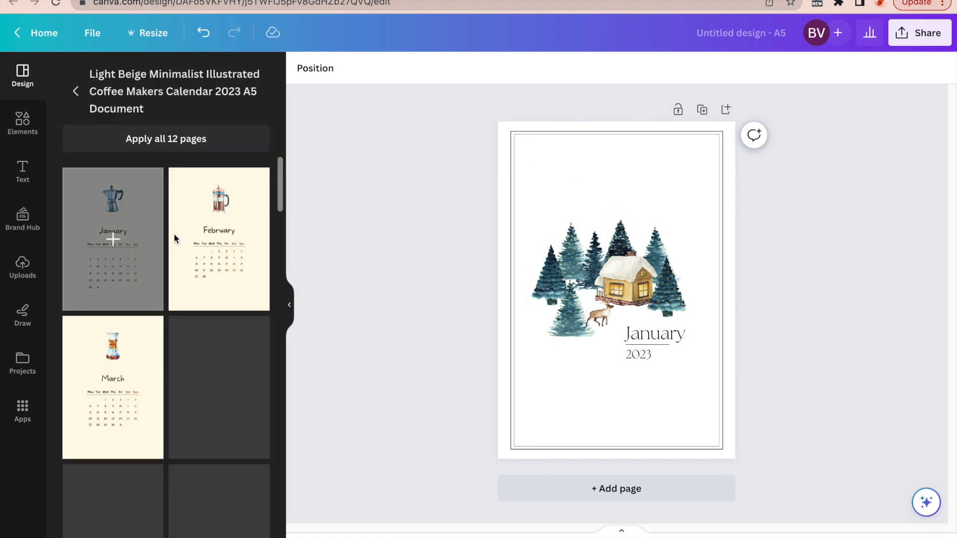
pyautogui.scroll(-6, 203, 320)
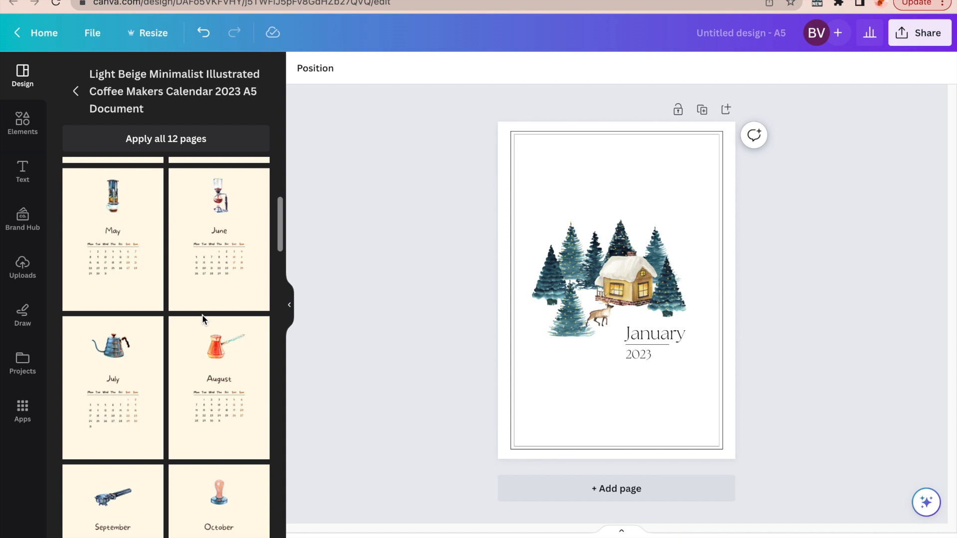
pyautogui.scroll(-5, 92, 327)
pyautogui.scroll(-4, 151, 344)
pyautogui.scroll(5, 159, 325)
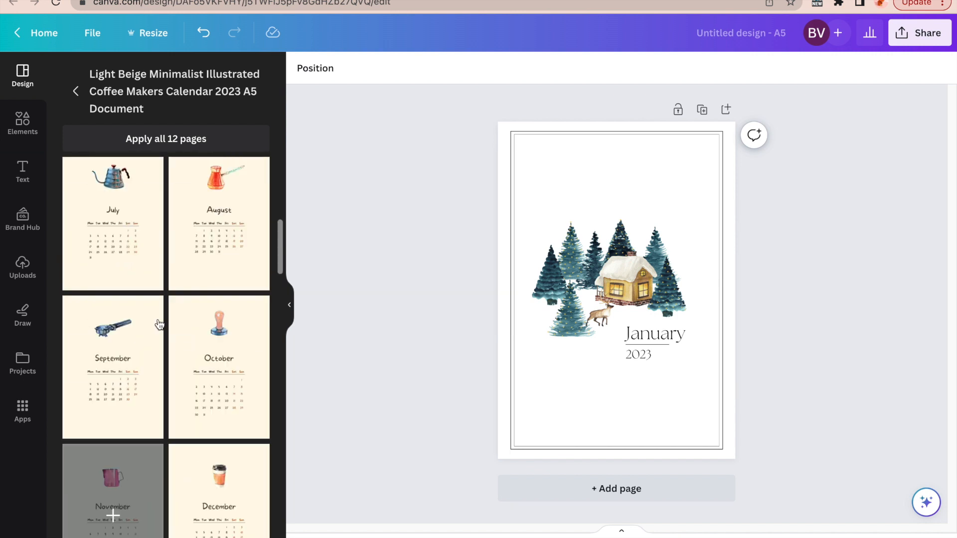
pyautogui.scroll(1, 160, 325)
pyautogui.click(222, 241)
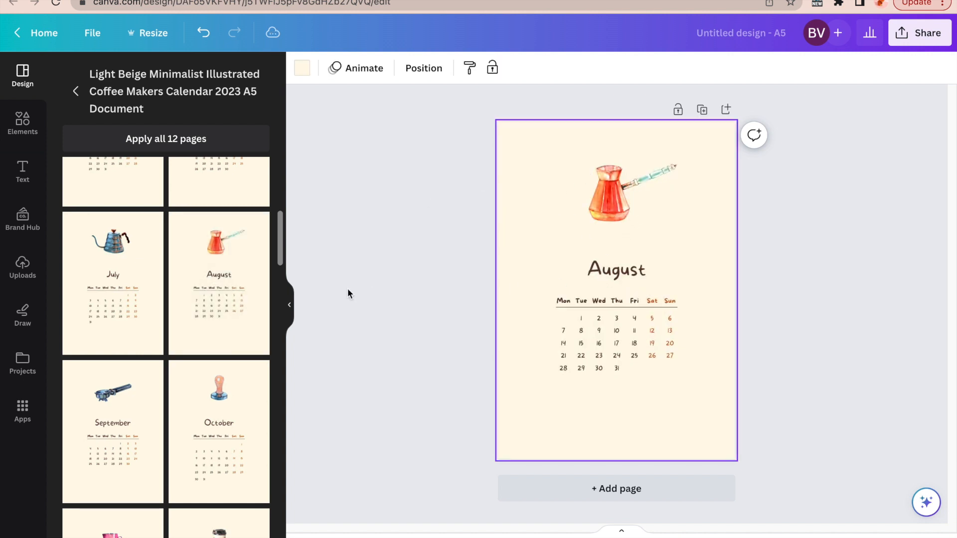
# Hide the template list, then slightly enlarge the red coffee pot picture and centre it above the August title.
pyautogui.click(290, 301)
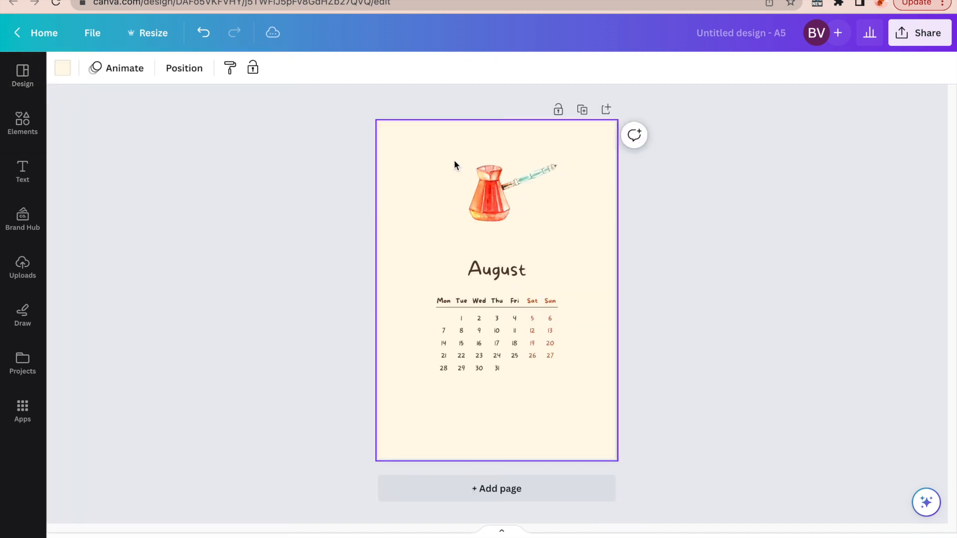
pyautogui.click(493, 195)
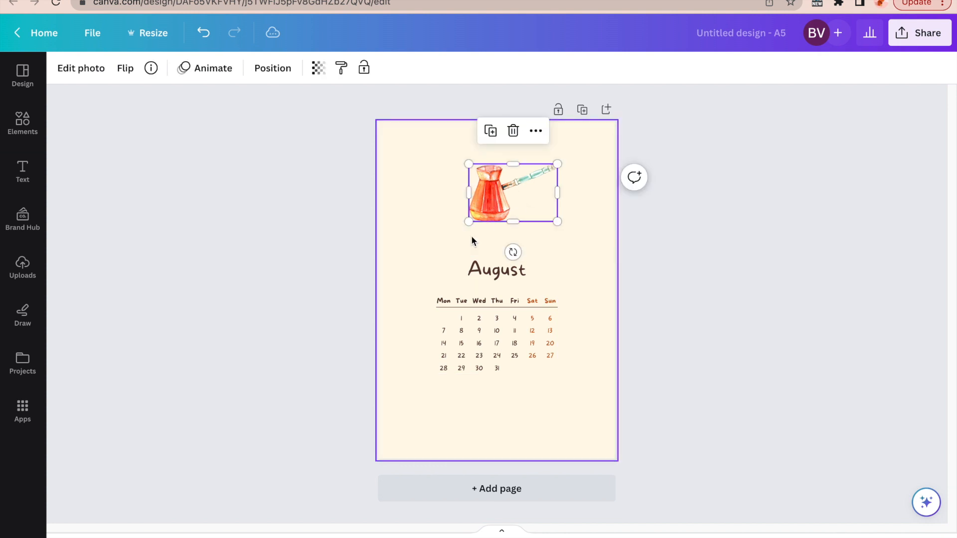
pyautogui.moveTo(470, 222); pyautogui.dragTo(456, 230)
pyautogui.click(665, 204)
pyautogui.moveTo(487, 194); pyautogui.dragTo(485, 188)
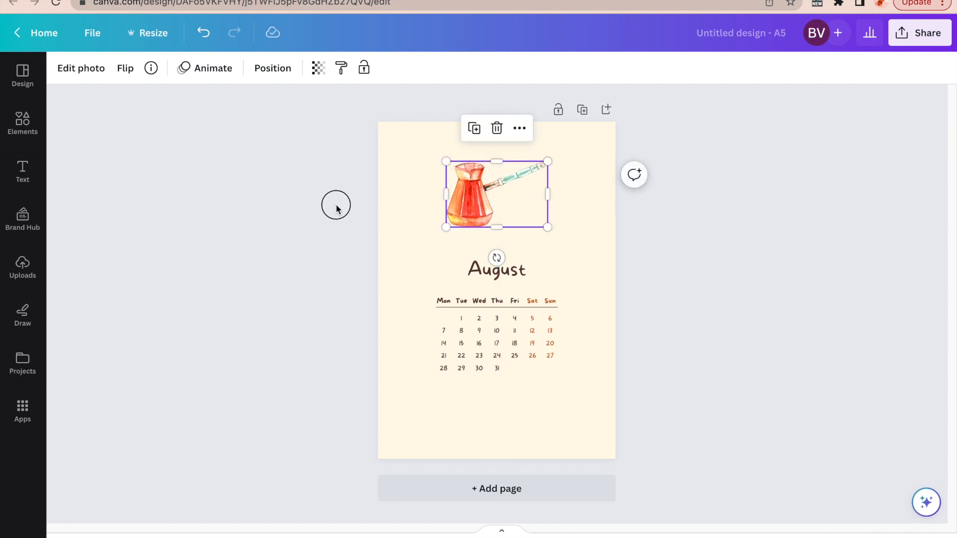
pyautogui.click(509, 157)
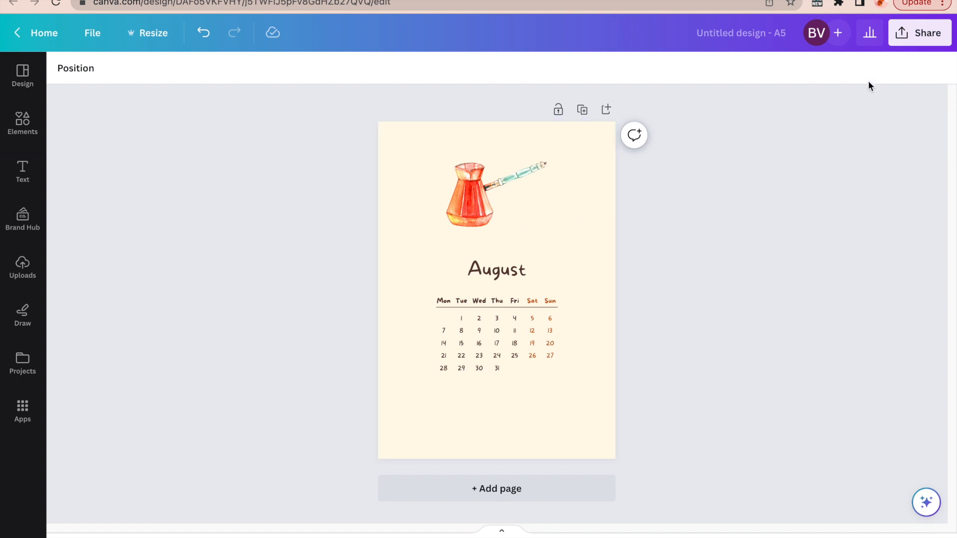
# Download the August calendar page as a PDF Print file.
pyautogui.click(912, 35)
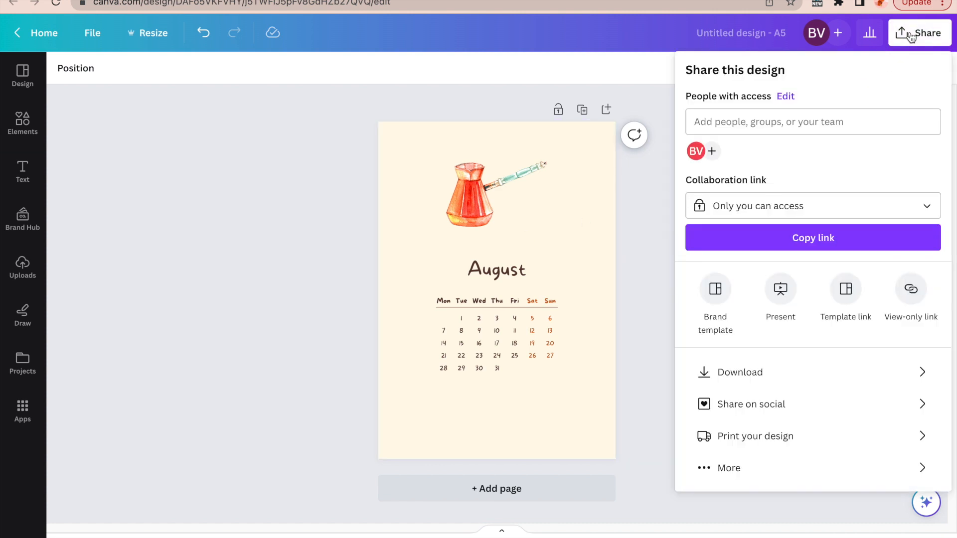
pyautogui.click(925, 370)
pyautogui.click(931, 134)
pyautogui.click(770, 210)
pyautogui.click(931, 130)
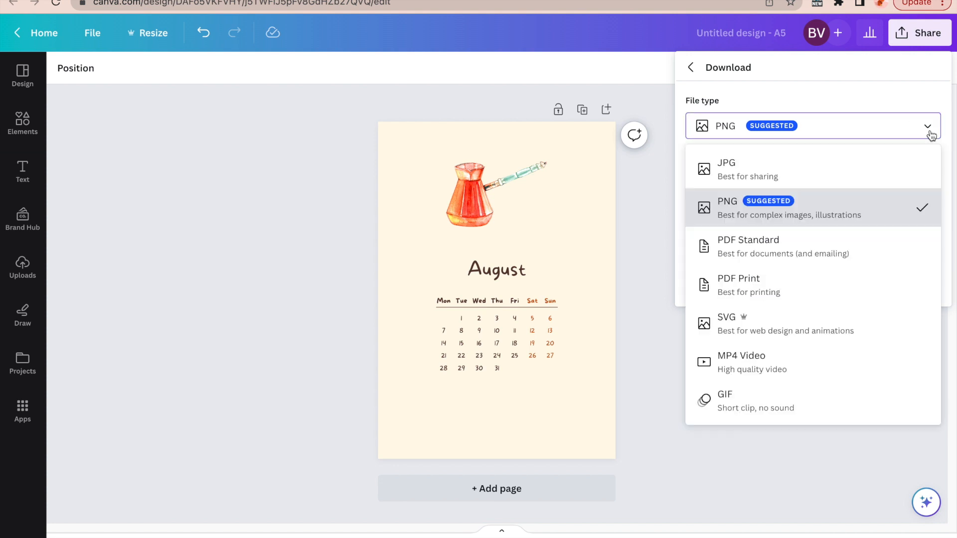
pyautogui.click(773, 287)
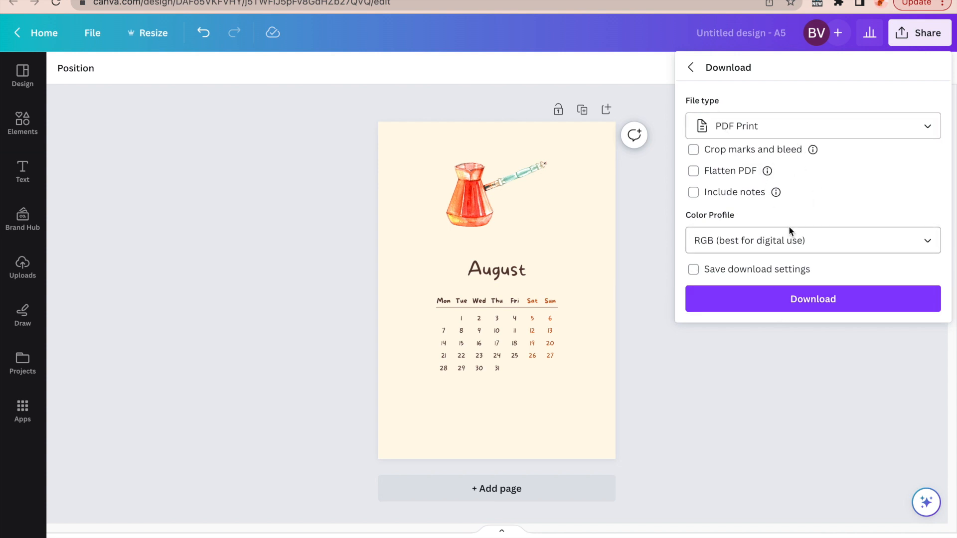
pyautogui.click(831, 132)
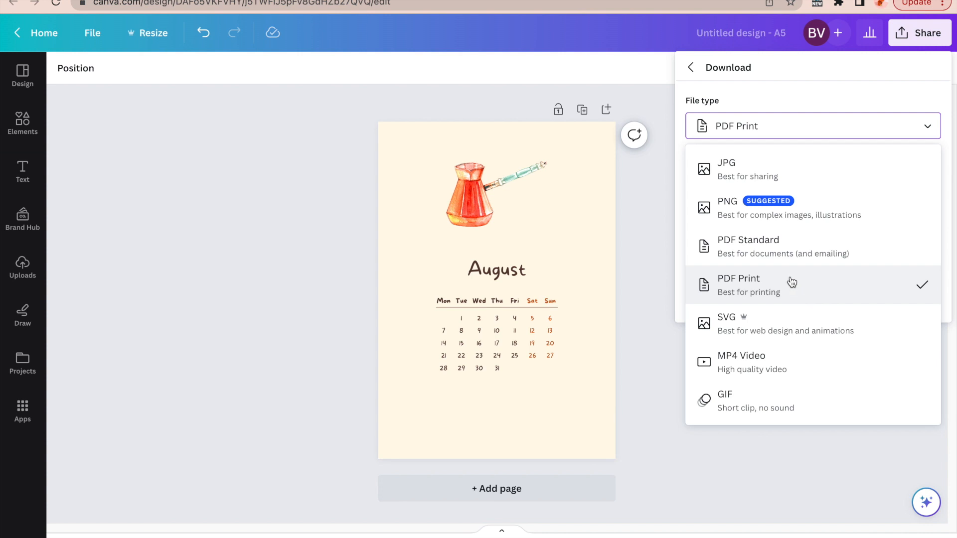
pyautogui.click(760, 284)
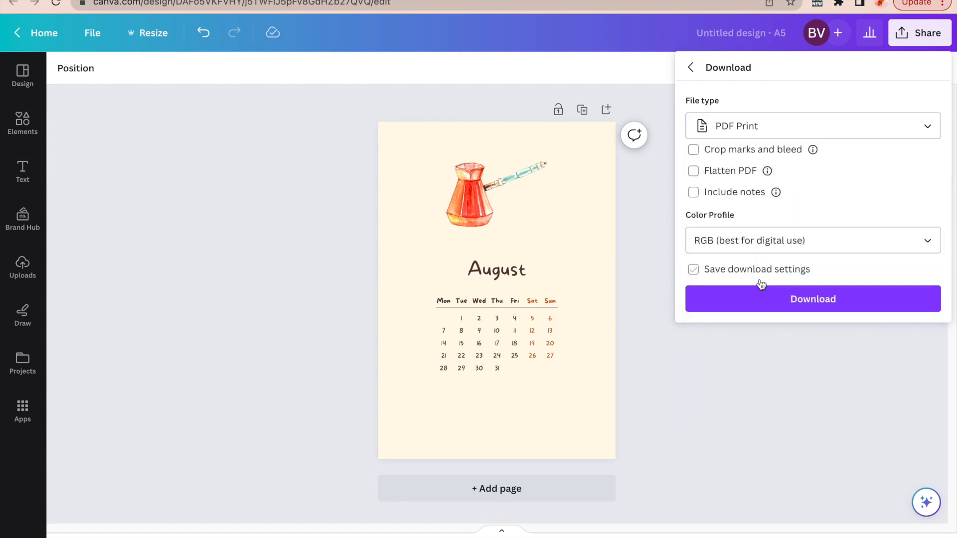
pyautogui.click(768, 300)
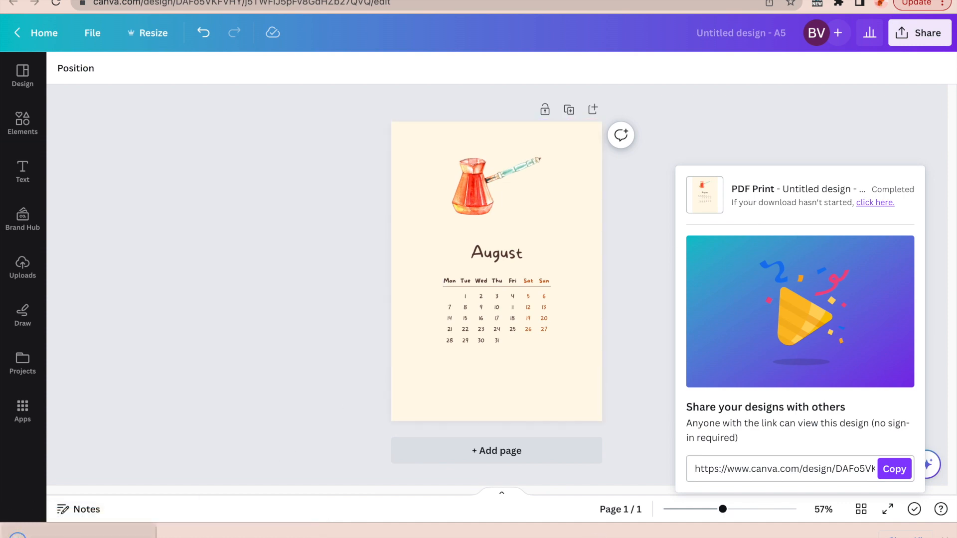
# Open the downloaded PDF and look over the August page.
pyautogui.click(85, 531)
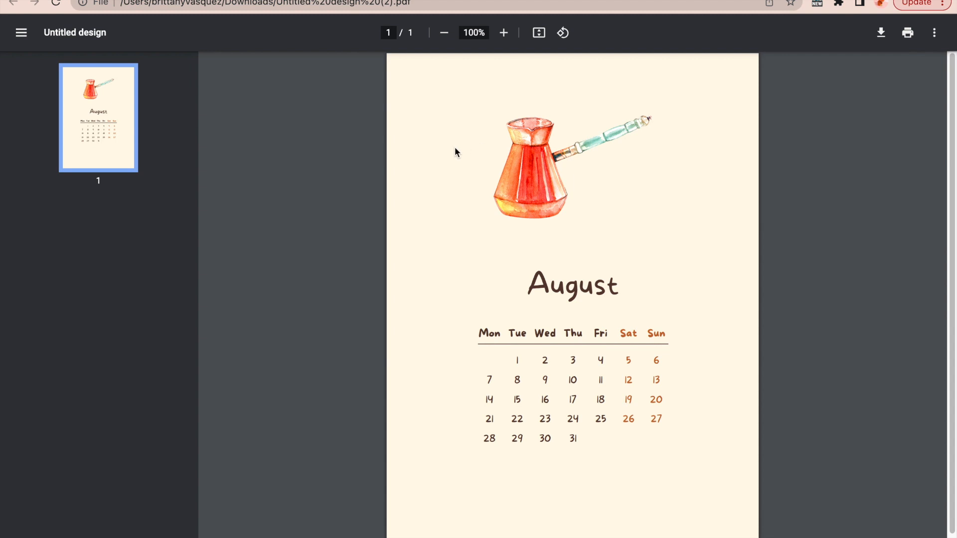
pyautogui.scroll(2, 405, 230)
pyautogui.scroll(-1, 474, 344)
pyautogui.scroll(1, 471, 337)
# Set up the PDF for printing on the Canon TS3300 series with A5 paper, and leave without printing.
pyautogui.click(907, 32)
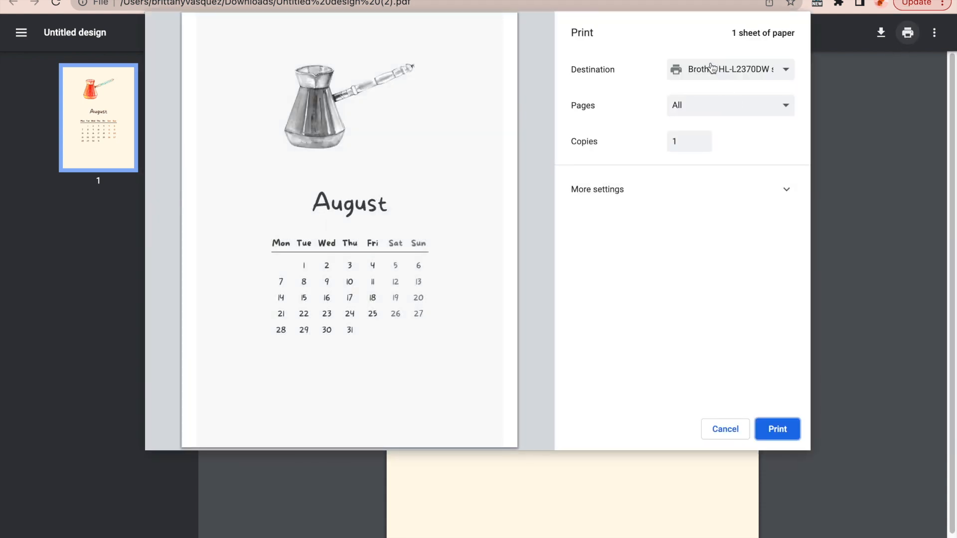
pyautogui.click(712, 68)
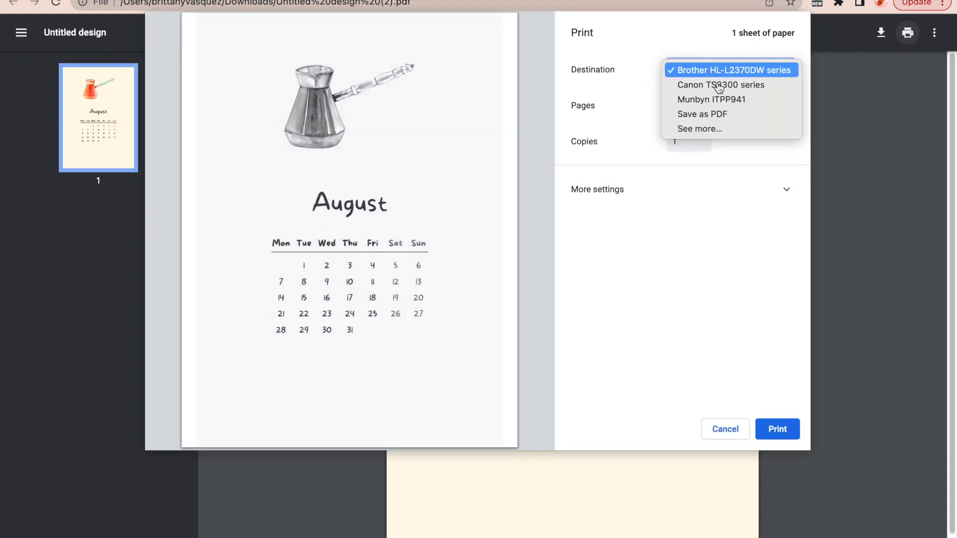
pyautogui.click(718, 84)
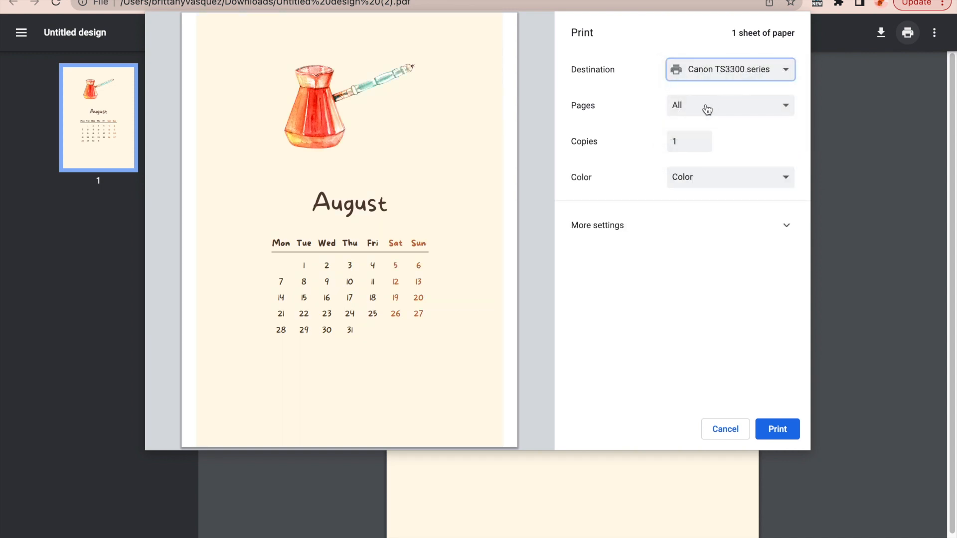
pyautogui.click(645, 220)
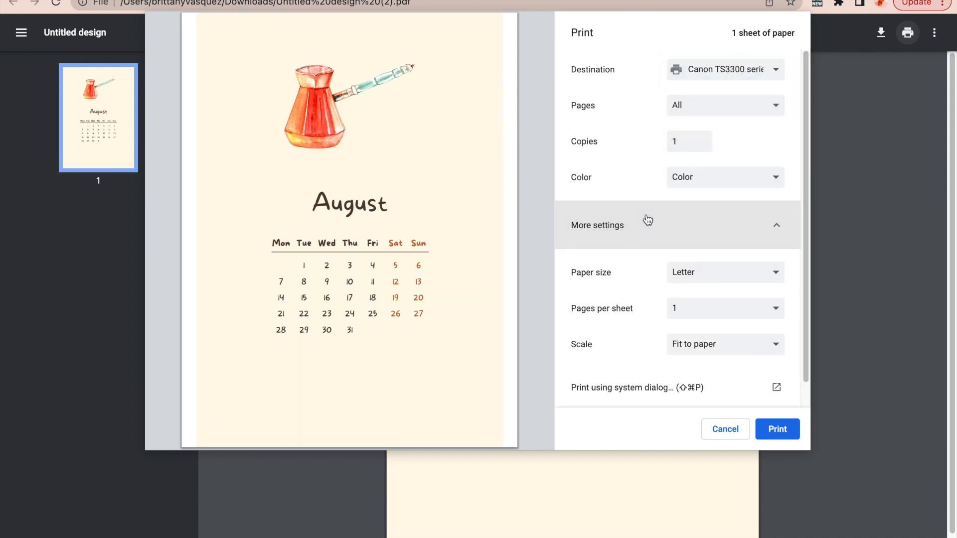
pyautogui.scroll(-1, 618, 217)
pyautogui.click(707, 247)
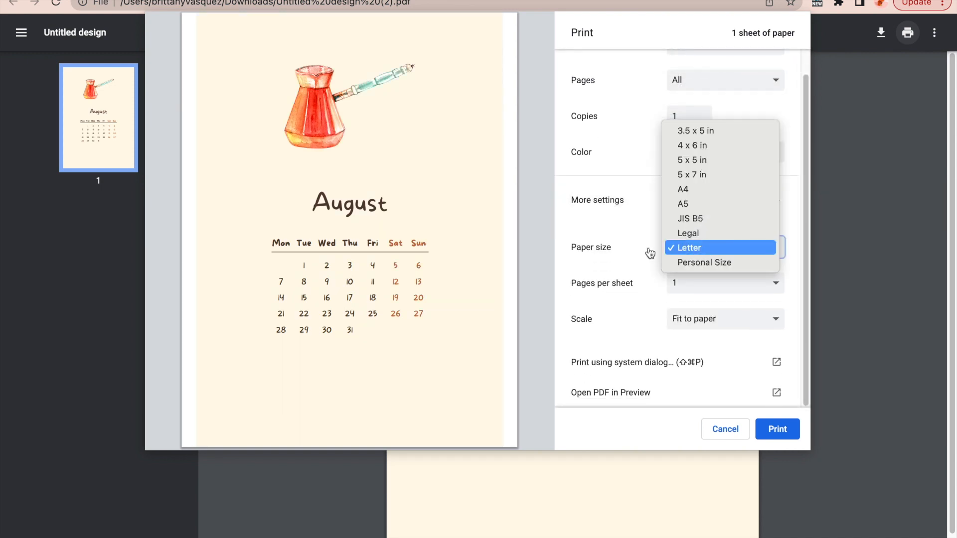
pyautogui.click(698, 205)
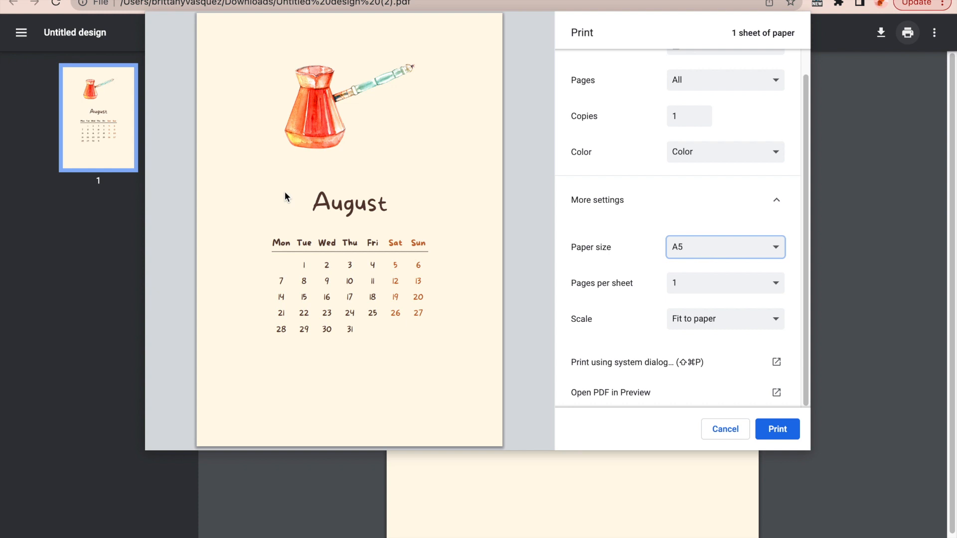
pyautogui.click(726, 429)
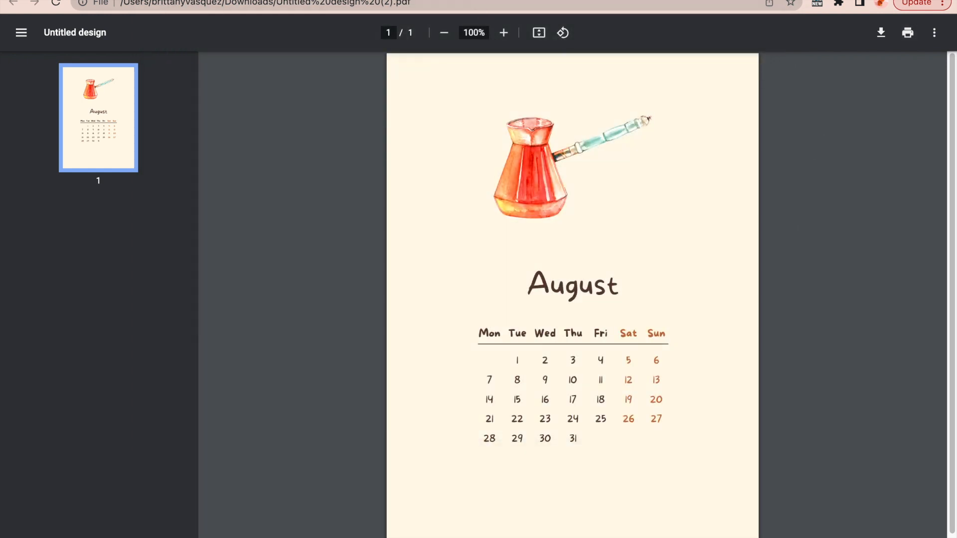
# Switch back to Canva, open its home page and start a new design, trying a search for A5.
pyautogui.click(271, 0)
pyautogui.click(369, 193)
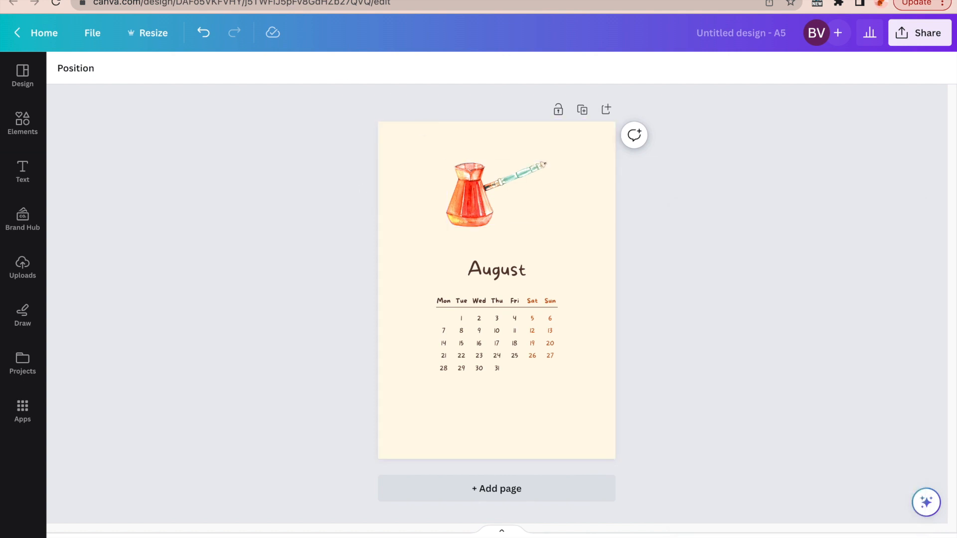
pyautogui.click(137, 0)
pyautogui.click(598, 23)
pyautogui.click(840, 40)
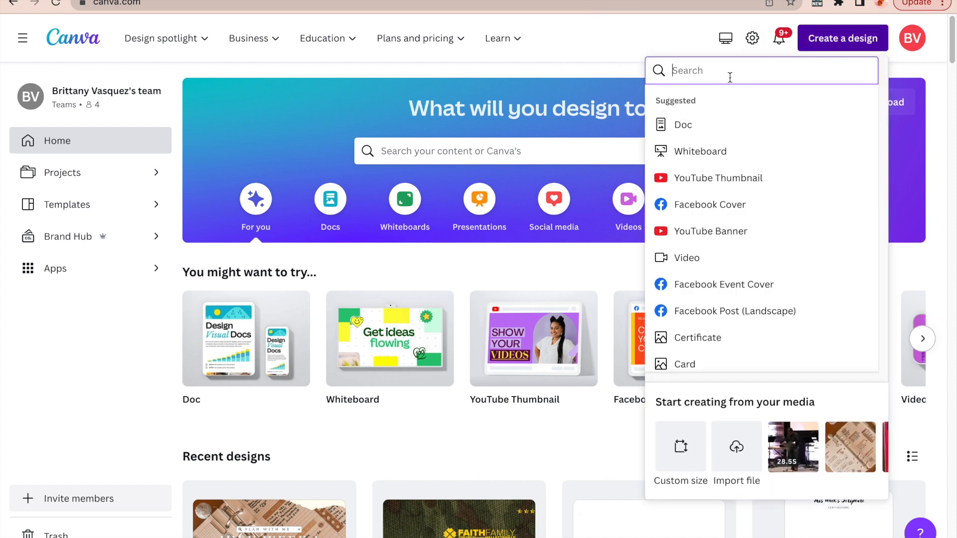
pyautogui.write('A5')
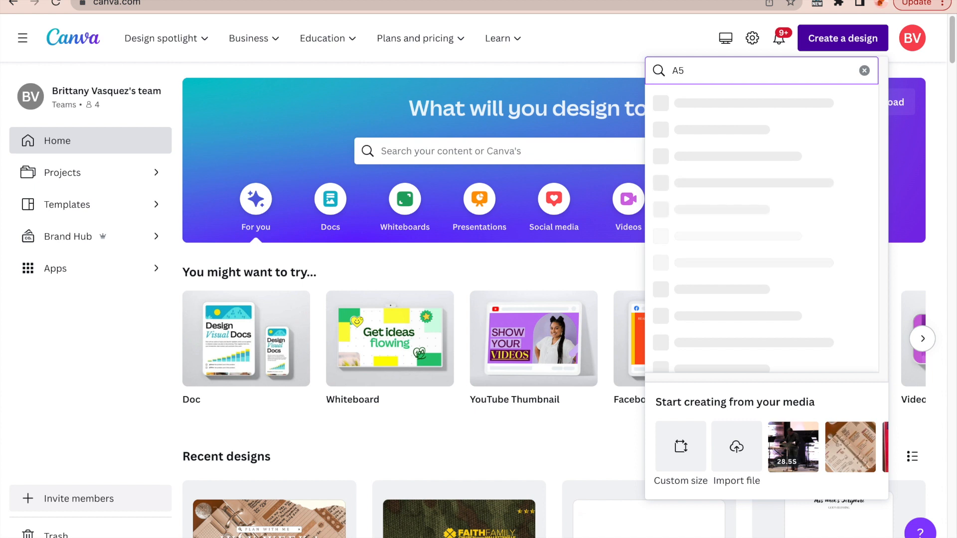
pyautogui.press('BackSpace')
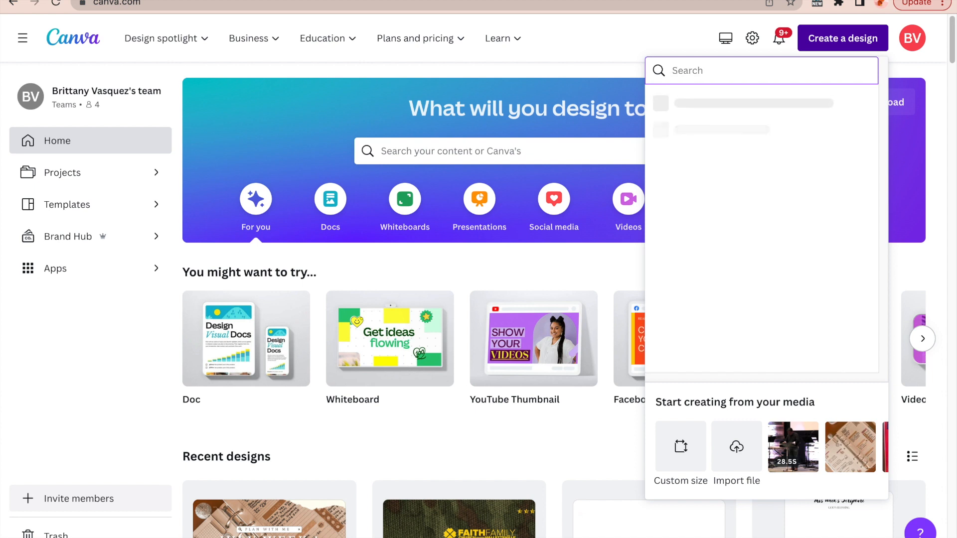
# Create a blank custom-size design in inches using the recent 3.75 × 6.75 in size.
pyautogui.click(681, 446)
pyautogui.click(812, 127)
pyautogui.click(797, 190)
pyautogui.click(675, 125)
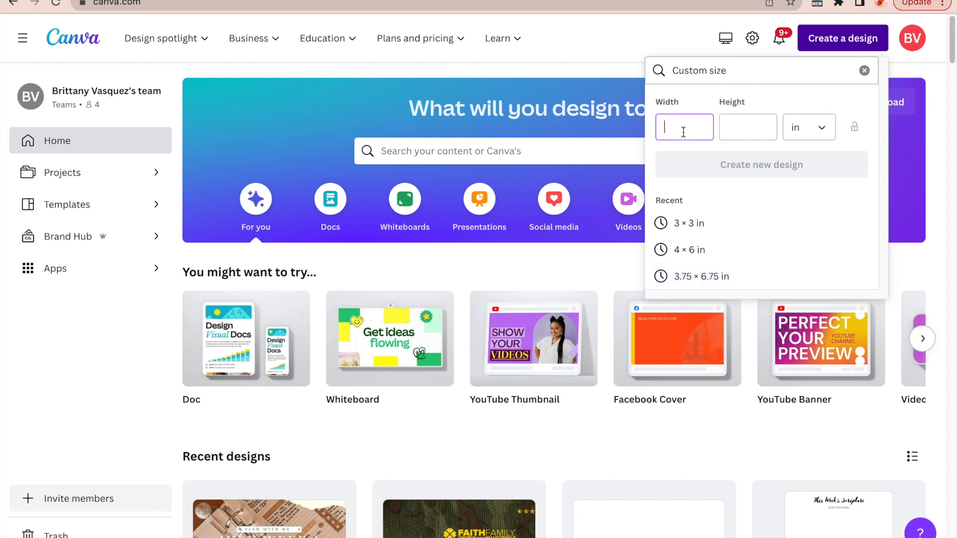
pyautogui.click(681, 276)
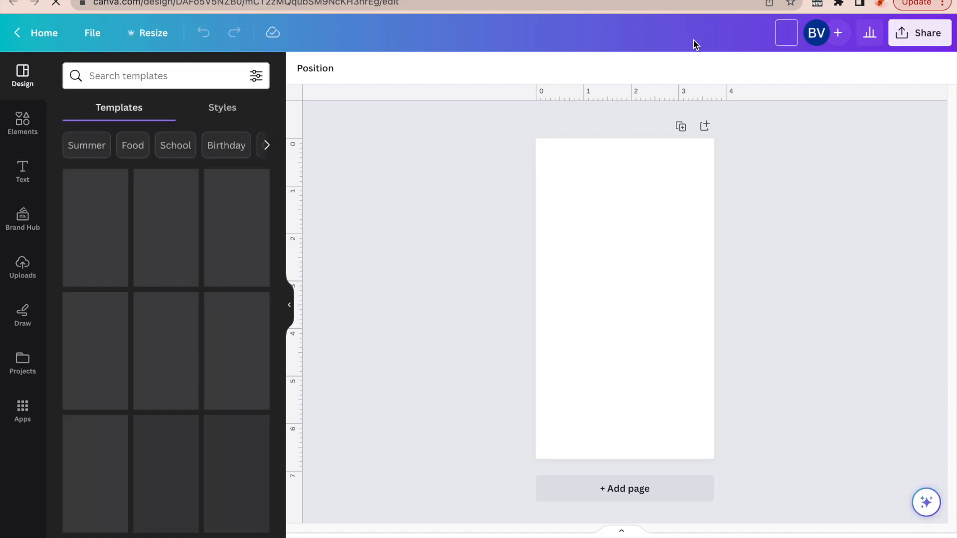
# Name the new design YT_PlannerInsert.
pyautogui.write('YT')
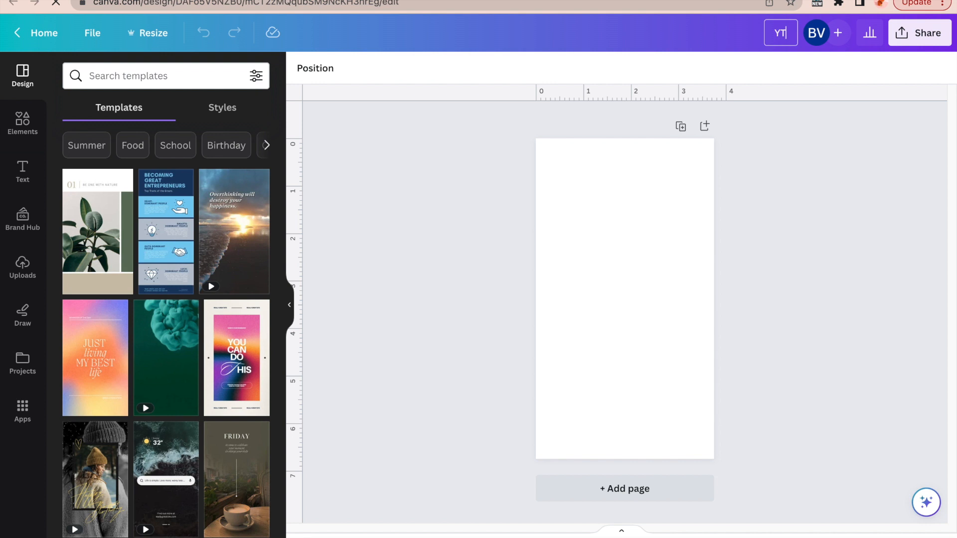
pyautogui.write('_Pla')
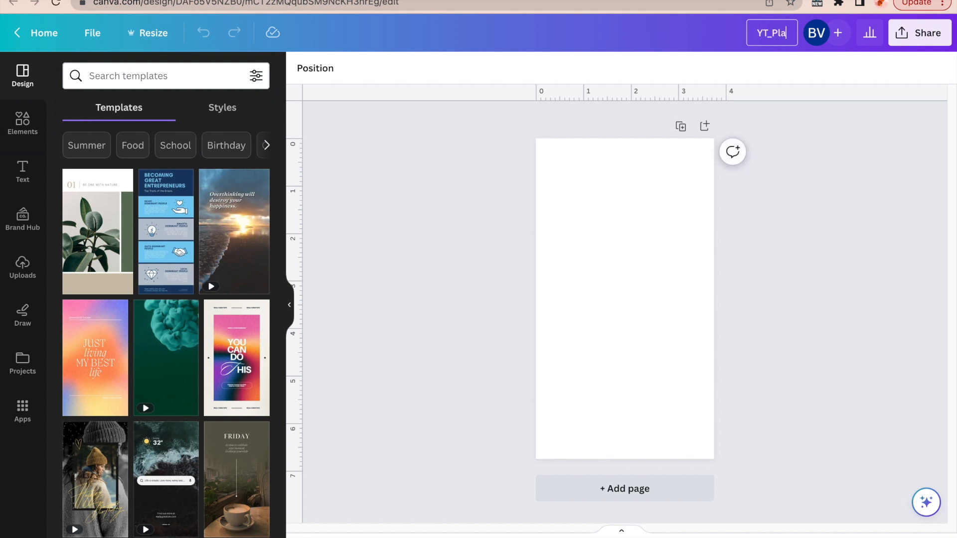
pyautogui.write('nnerInsert')
pyautogui.click(836, 177)
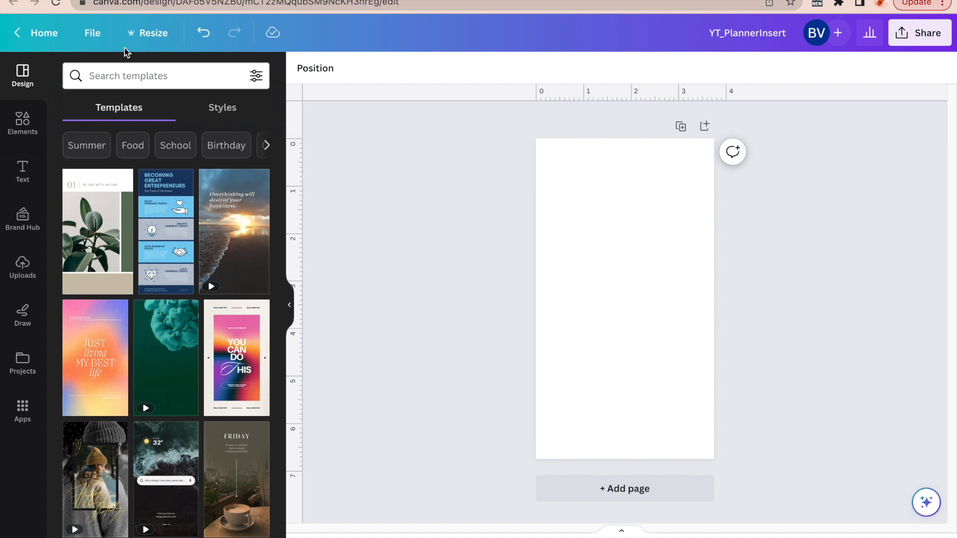
# Check the rulers and guides option in the design's view settings.
pyautogui.click(91, 33)
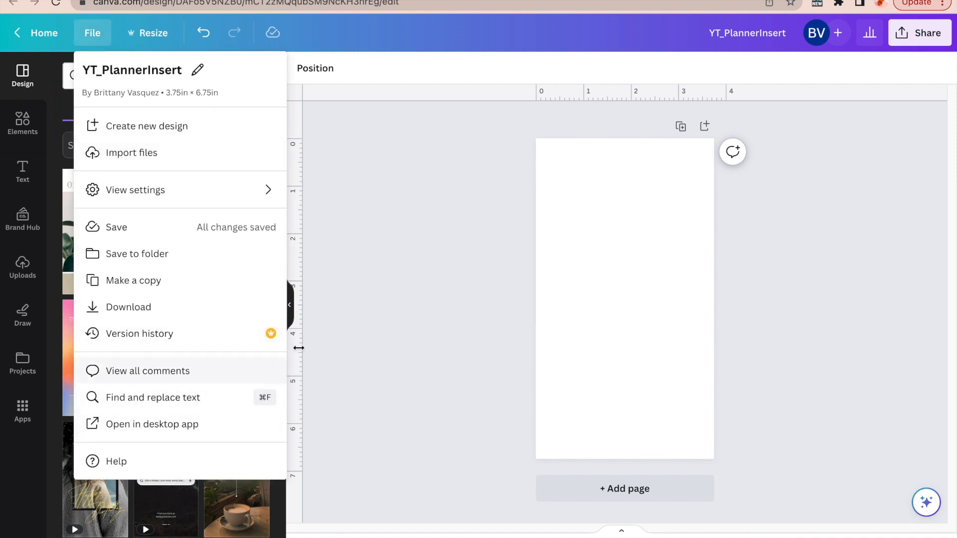
pyautogui.moveTo(232, 197)
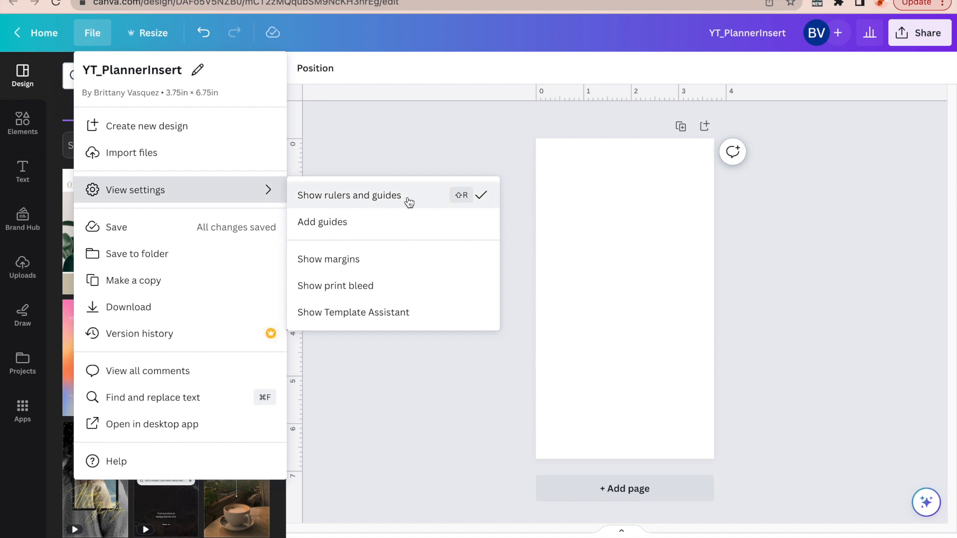
pyautogui.click(334, 123)
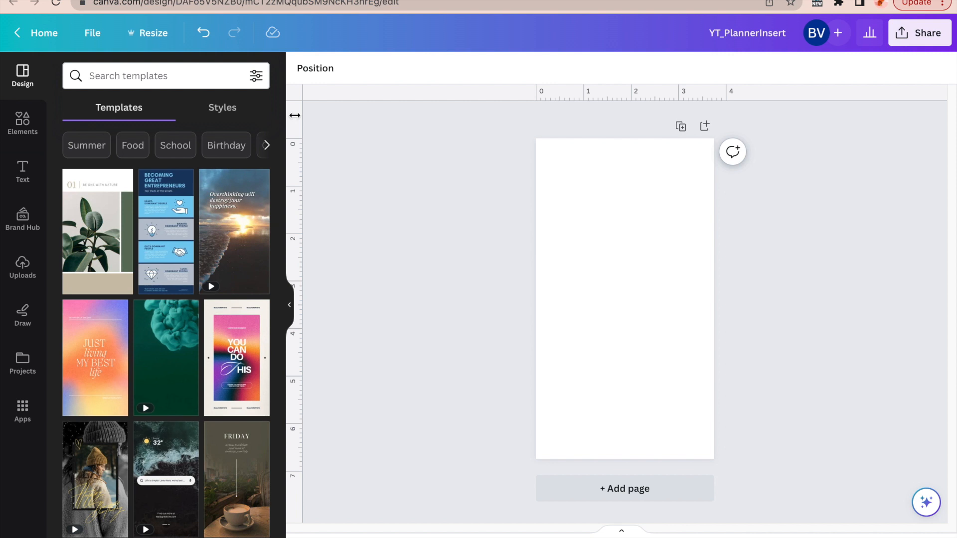
# Place a vertical guide about 0.46 in from the page's left edge and another at about 3.25 in near the right edge.
pyautogui.moveTo(294, 122); pyautogui.dragTo(552, 160)
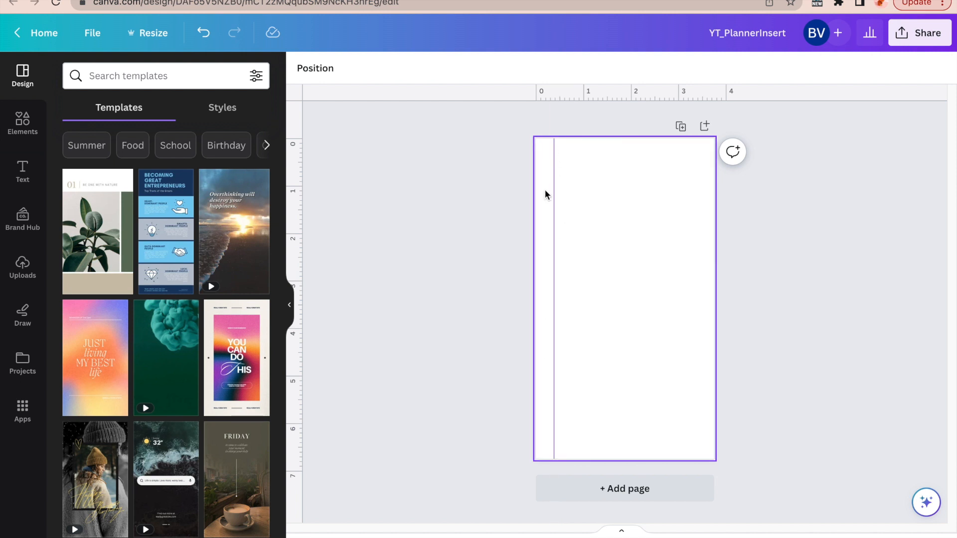
pyautogui.moveTo(297, 114); pyautogui.dragTo(697, 180)
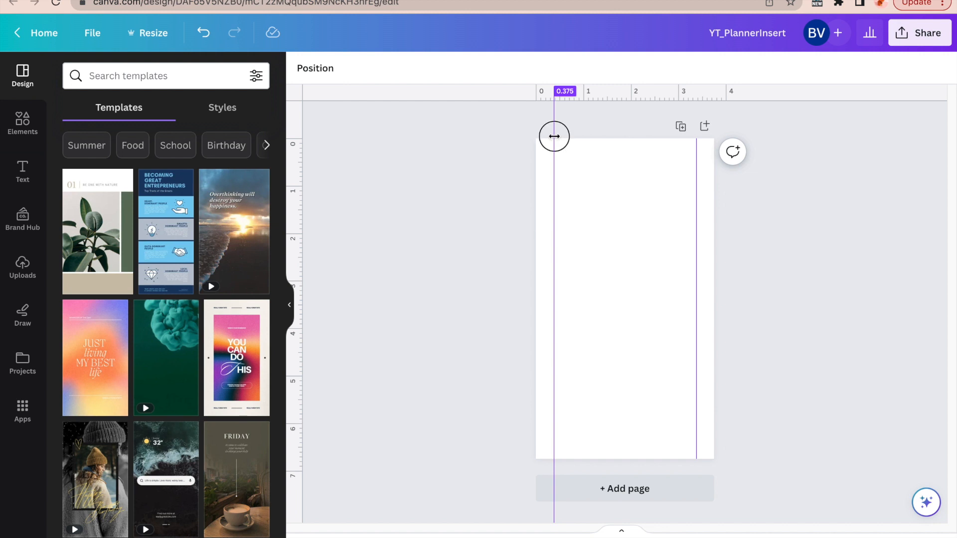
pyautogui.moveTo(556, 136); pyautogui.dragTo(557, 137)
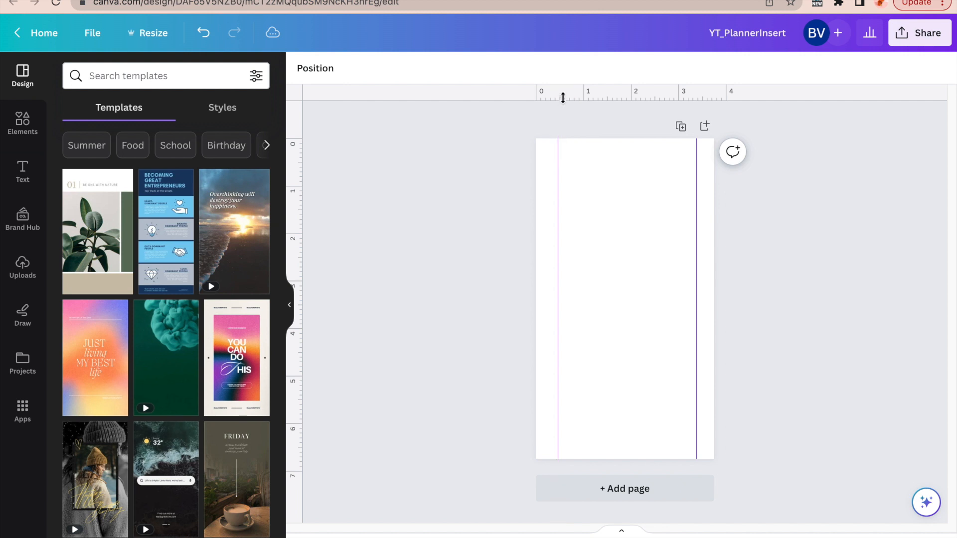
pyautogui.moveTo(693, 170); pyautogui.dragTo(689, 171)
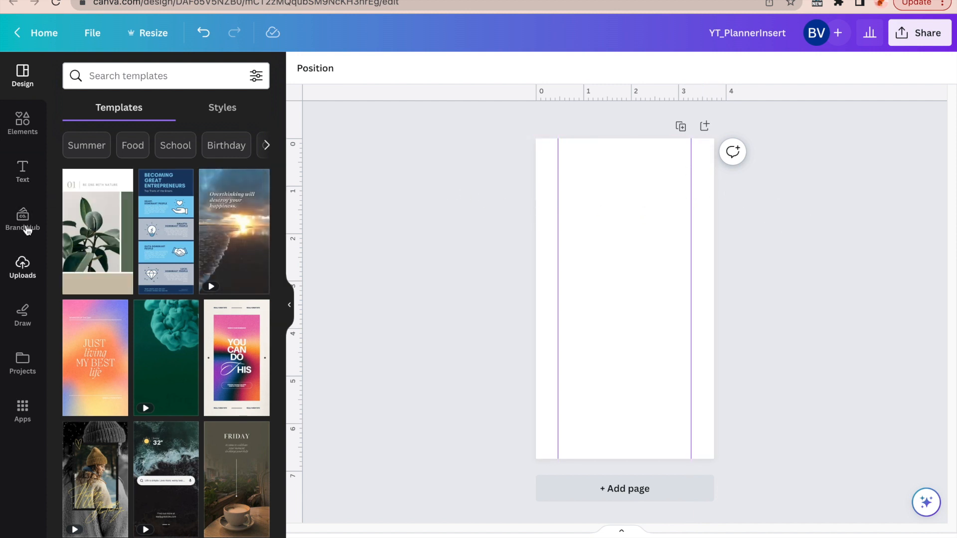
# Add a square shape and stretch it into a full-height strip filling the margin between the page's left edge and the left guide.
pyautogui.click(23, 122)
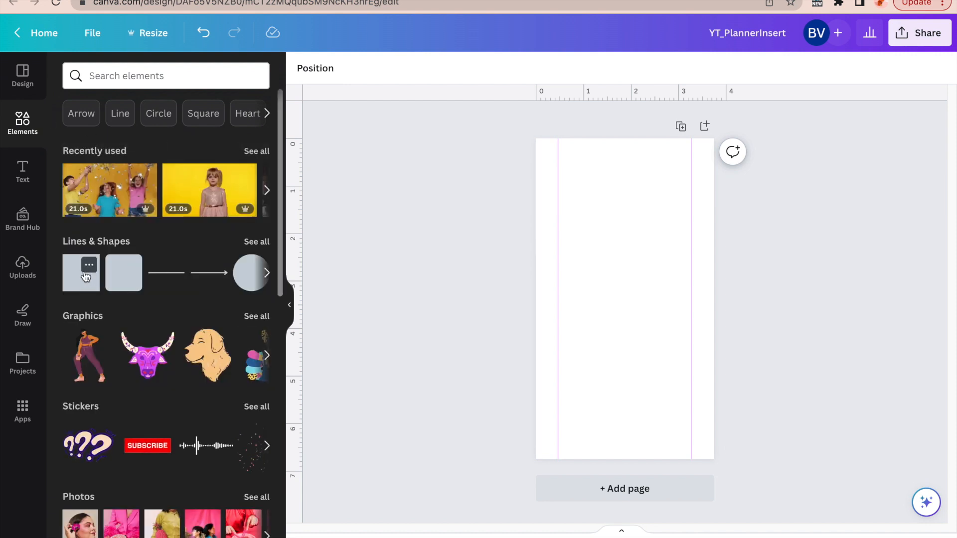
pyautogui.click(89, 268)
pyautogui.click(360, 243)
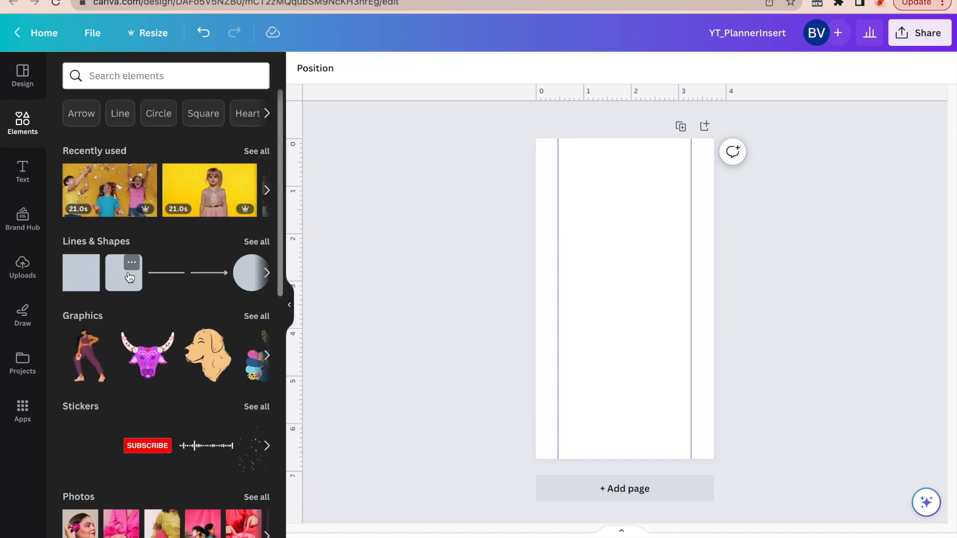
pyautogui.click(82, 273)
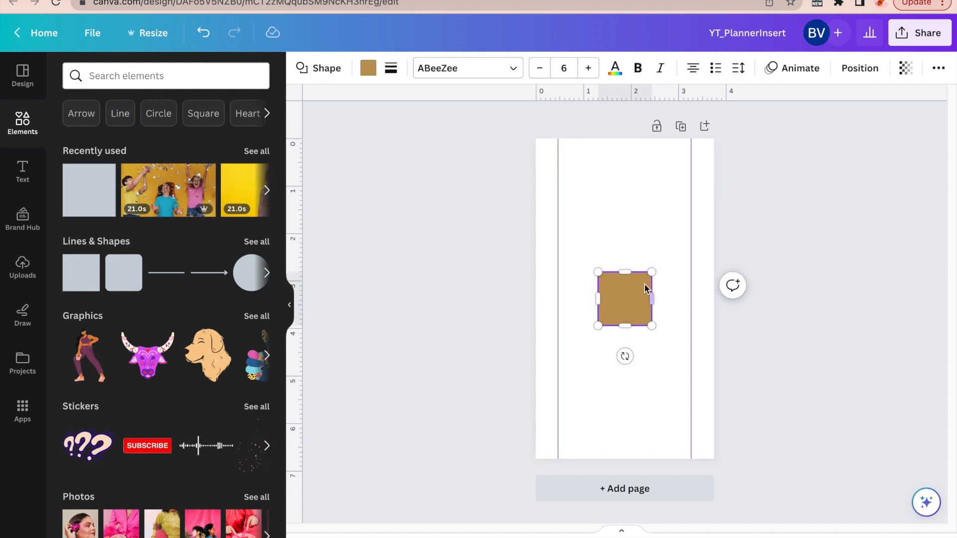
pyautogui.click(461, 258)
pyautogui.click(618, 293)
pyautogui.moveTo(618, 293); pyautogui.dragTo(548, 458)
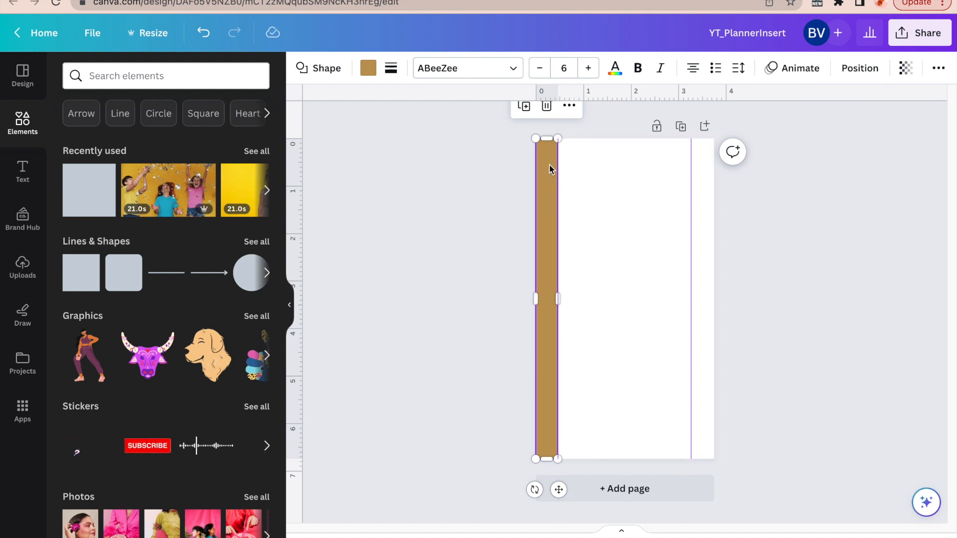
pyautogui.moveTo(549, 165); pyautogui.dragTo(550, 177)
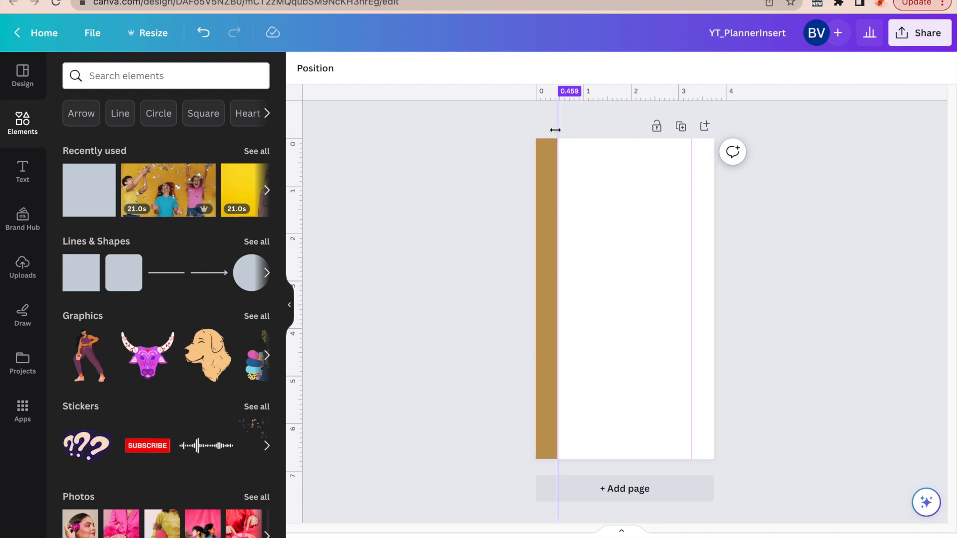
# Duplicate the margin strip and place the copy full-height along the page's right edge, filling the space beyond the right guide.
pyautogui.click(547, 185)
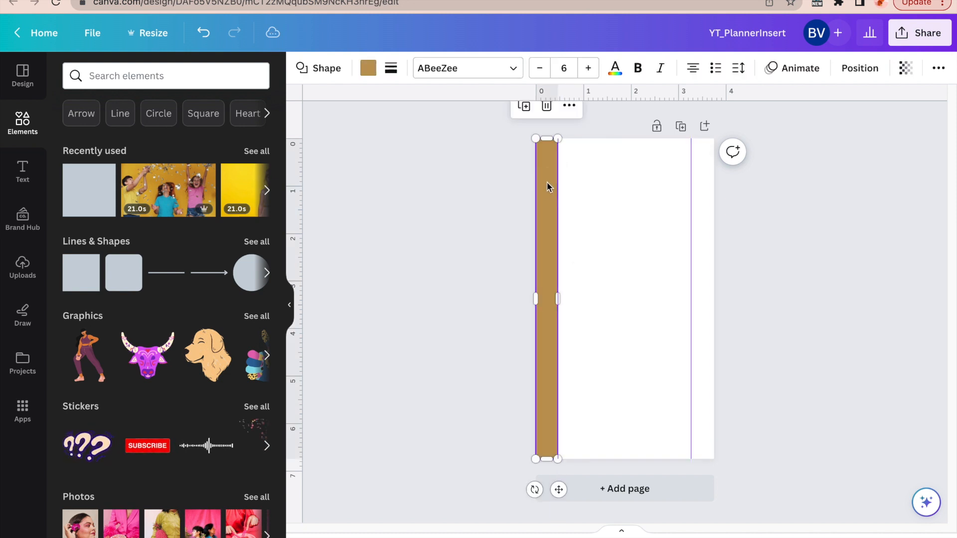
pyautogui.press('super+d')
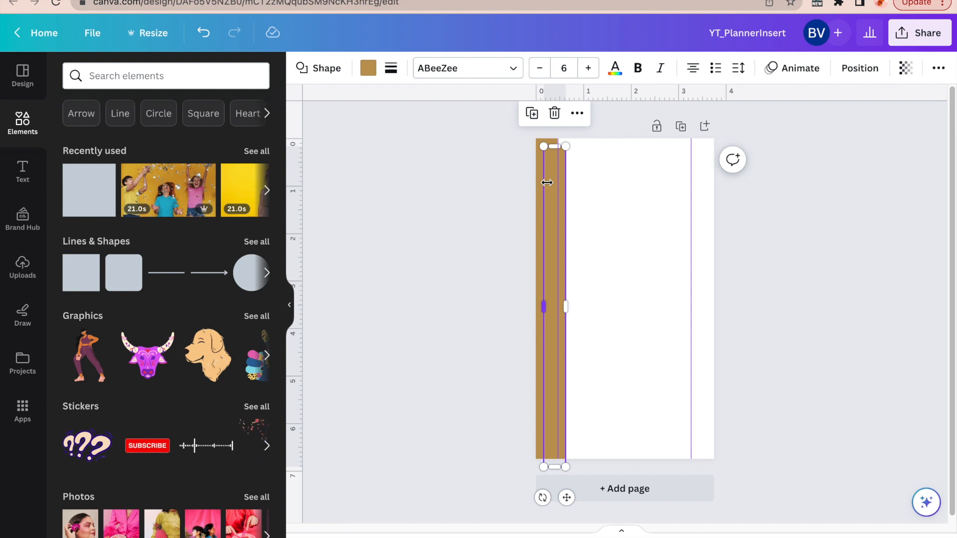
pyautogui.moveTo(551, 165); pyautogui.dragTo(701, 148)
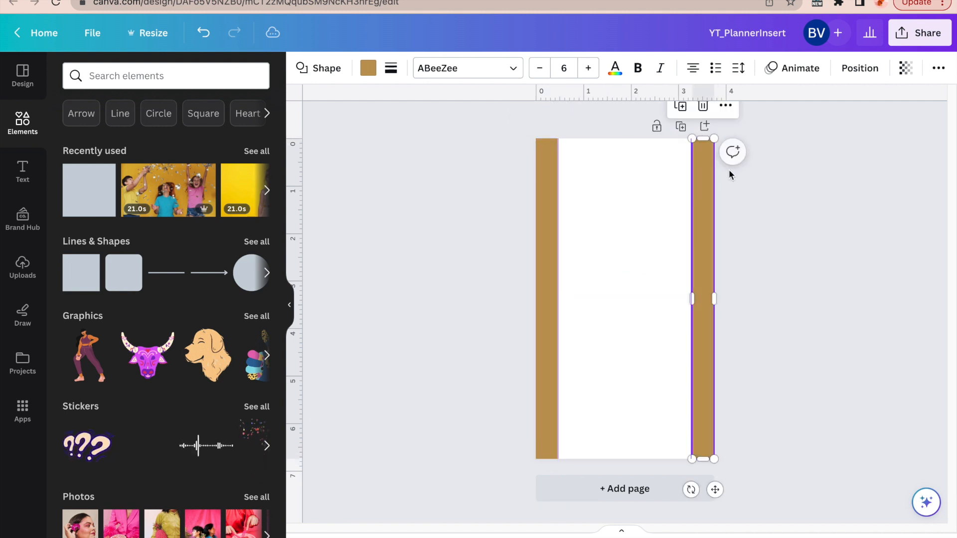
pyautogui.click(788, 275)
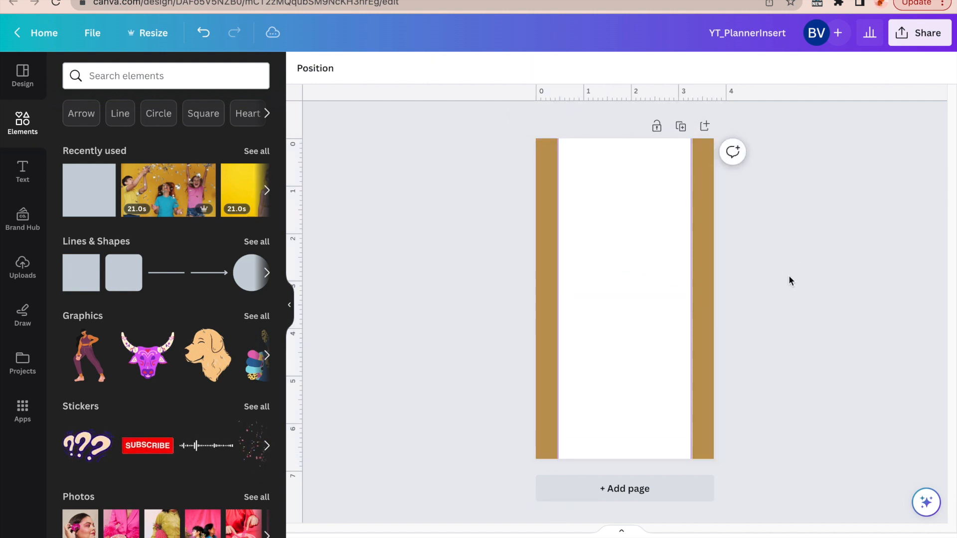
pyautogui.click(695, 193)
pyautogui.click(796, 233)
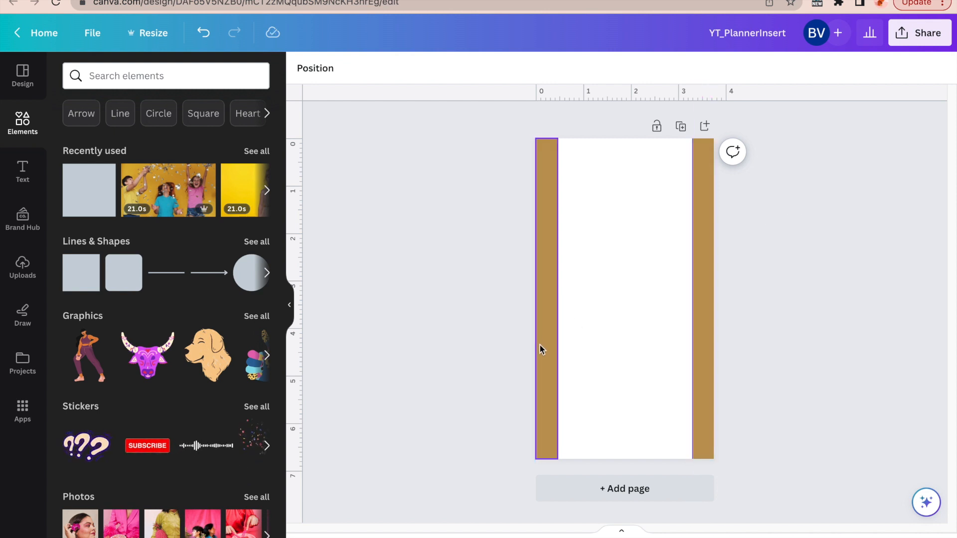
pyautogui.click(698, 245)
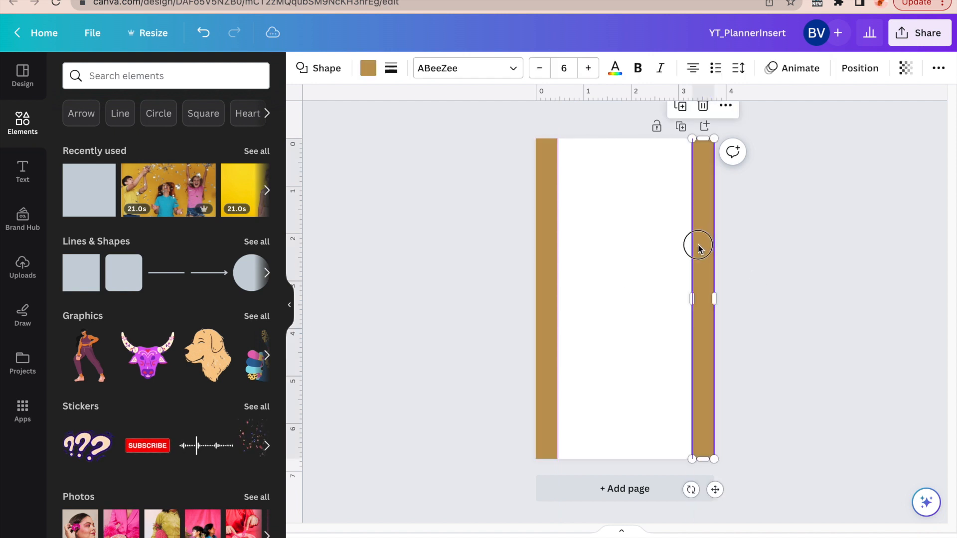
pyautogui.click(814, 252)
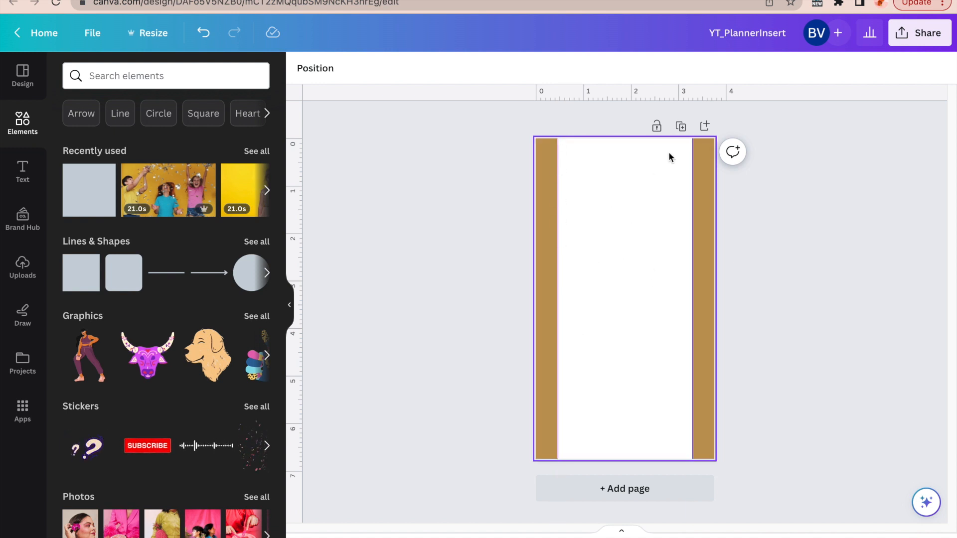
# Duplicate the page and delete the left margin strip from the new page 2.
pyautogui.click(682, 128)
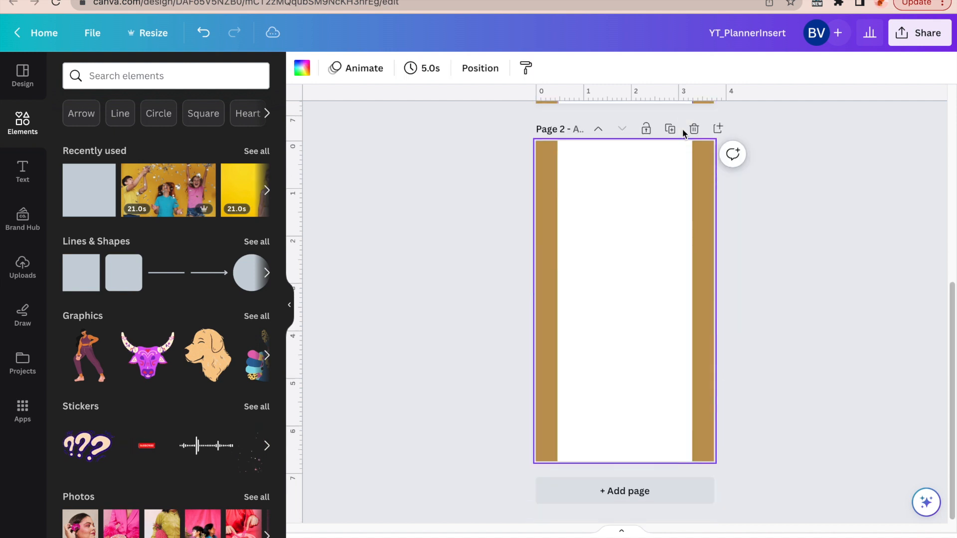
pyautogui.click(551, 214)
pyautogui.press('Delete')
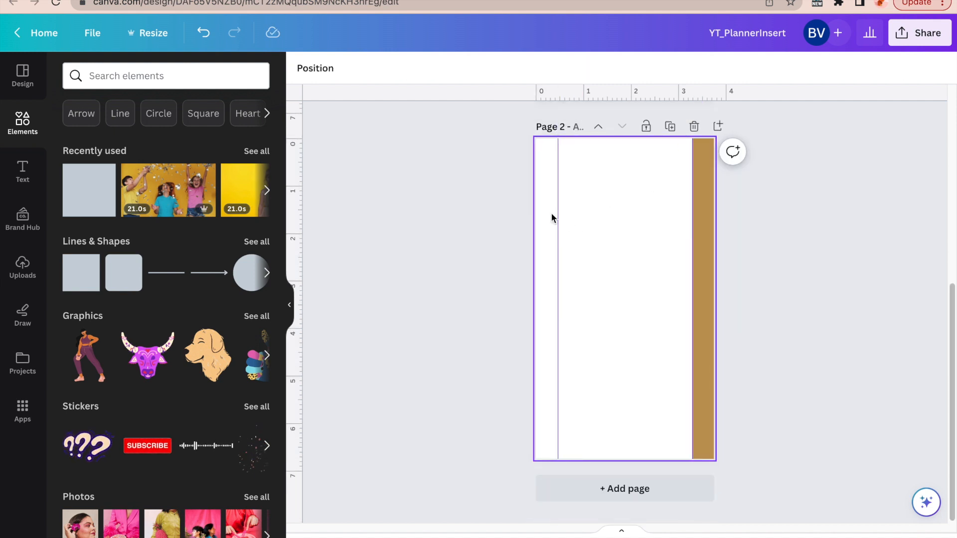
# Delete the right margin strip from page 1, keeping only its left strip.
pyautogui.scroll(7, 598, 244)
pyautogui.click(701, 202)
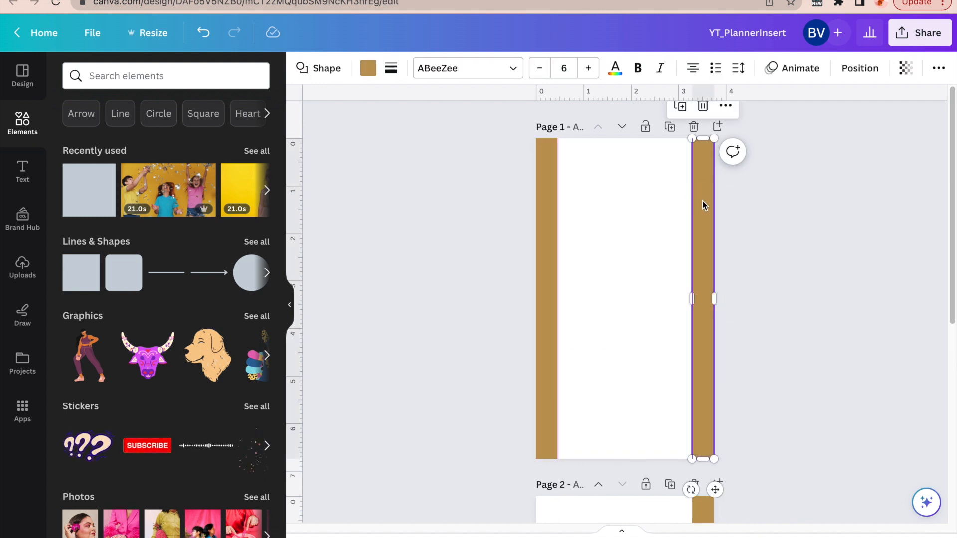
pyautogui.press('Delete')
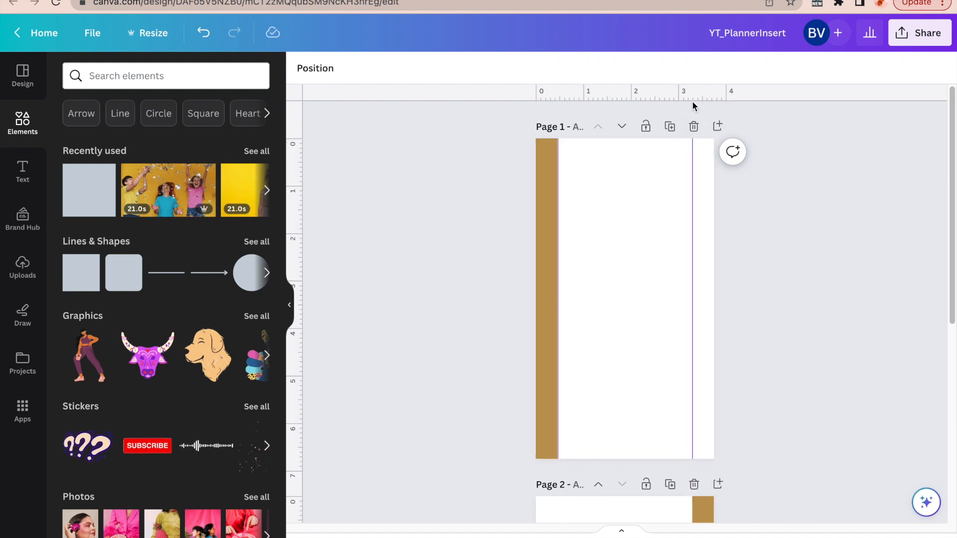
# Remove both vertical guides from the design and compare the margin strips on pages 1 and 2.
pyautogui.moveTo(689, 177); pyautogui.dragTo(267, 170)
pyautogui.scroll(-1, 563, 252)
pyautogui.moveTo(559, 249); pyautogui.dragTo(298, 261)
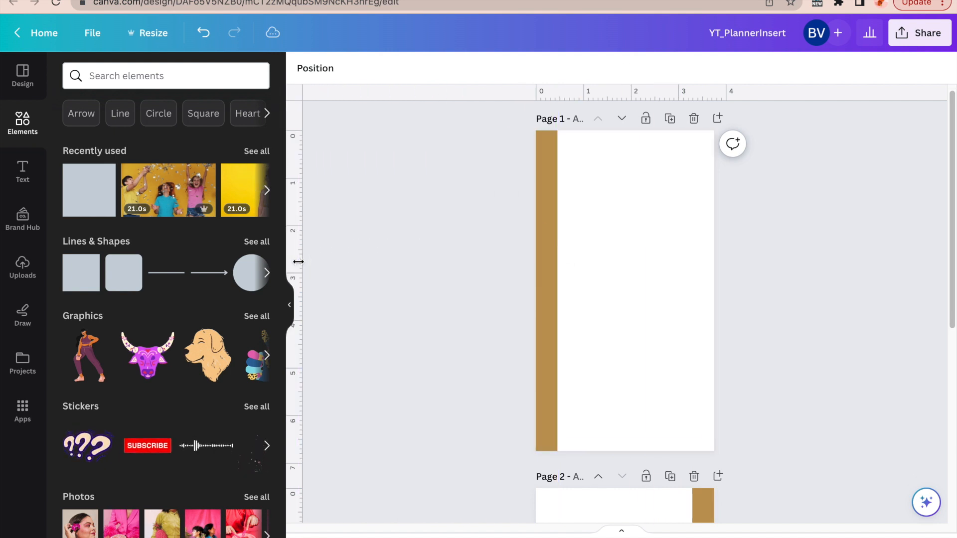
pyautogui.scroll(-7, 665, 269)
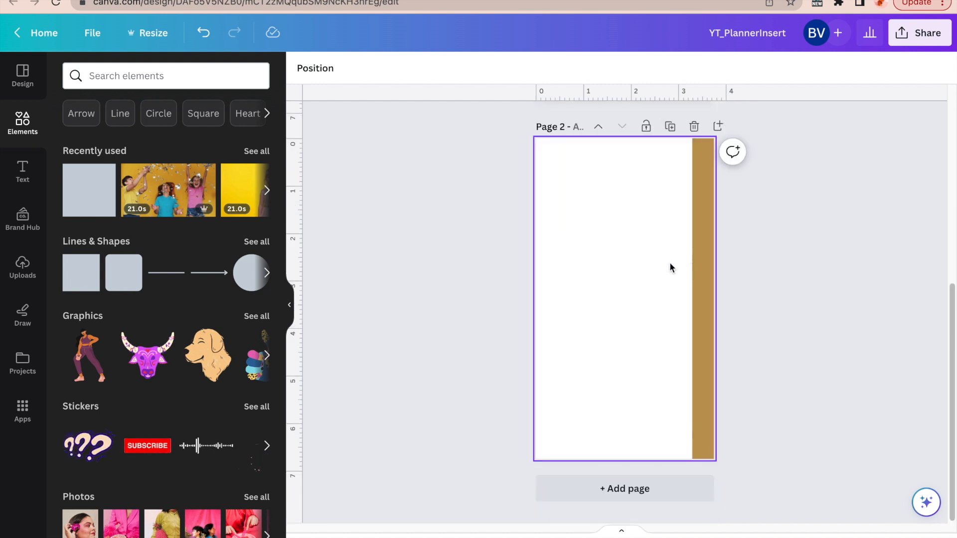
pyautogui.scroll(7, 688, 245)
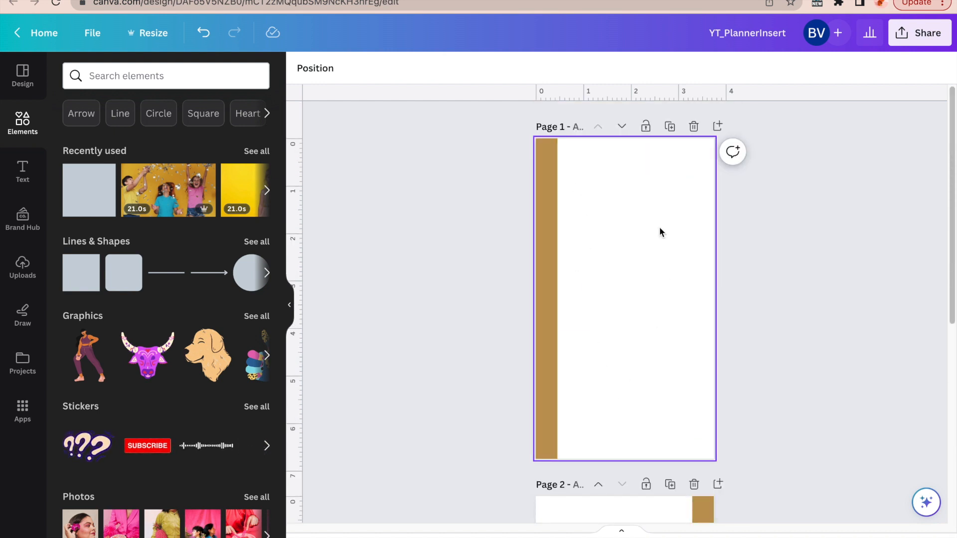
pyautogui.scroll(-7, 749, 213)
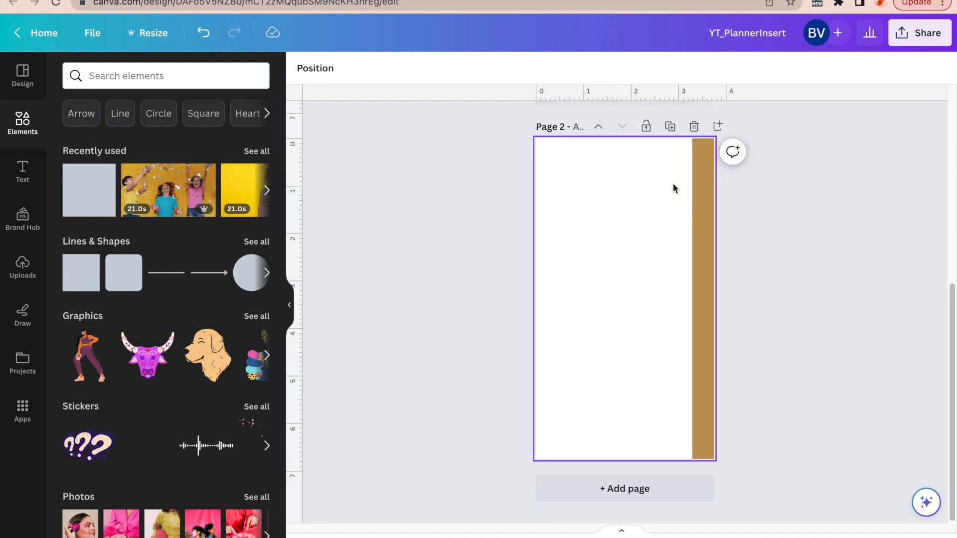
pyautogui.scroll(7, 531, 253)
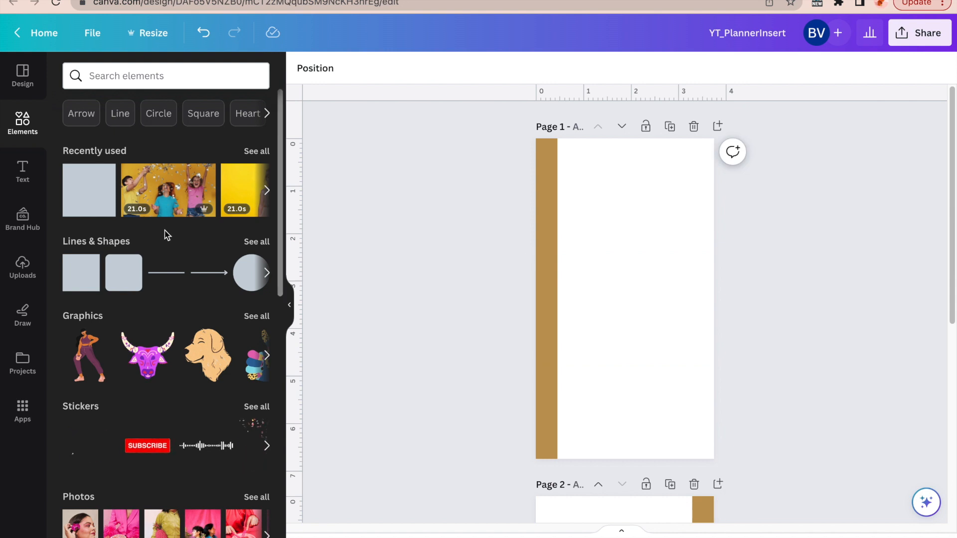
# Add a subheading at the top of page 1 with the text Reading Tracker.
pyautogui.click(22, 172)
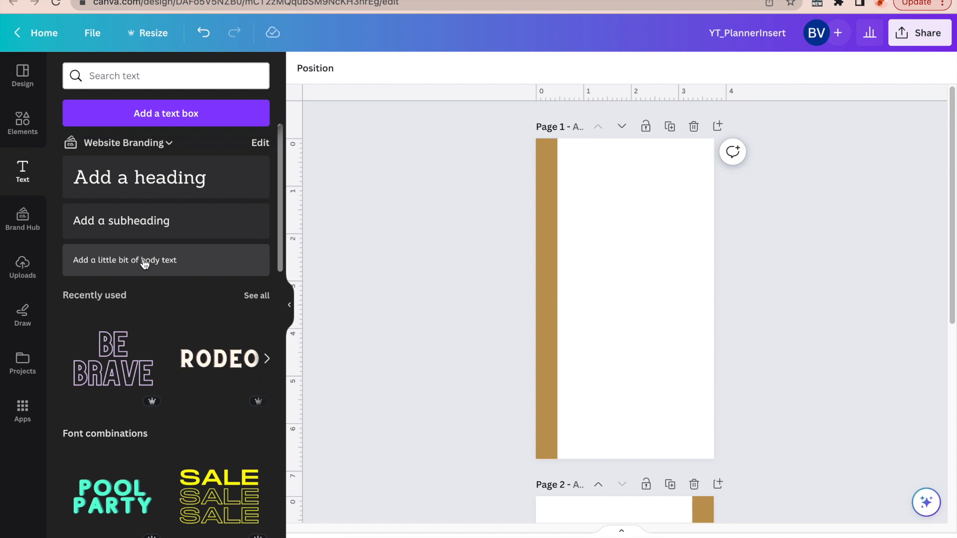
pyautogui.click(143, 230)
pyautogui.click(716, 238)
pyautogui.moveTo(626, 304); pyautogui.dragTo(637, 157)
pyautogui.doubleClick(635, 157)
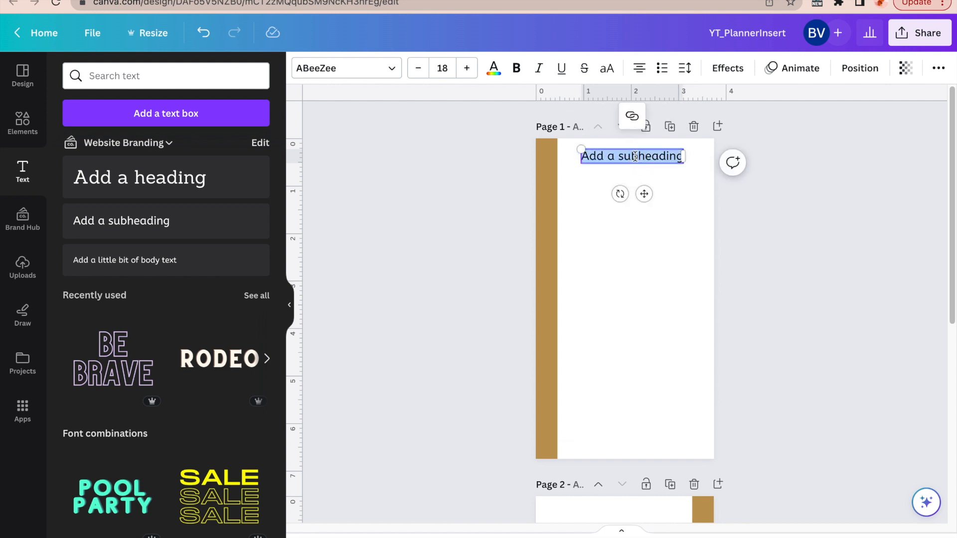
pyautogui.write('Reading Tracker')
pyautogui.click(801, 226)
# Copy the Reading Tracker heading to the top of page 2 and nudge the page 1 heading slightly left.
pyautogui.click(638, 156)
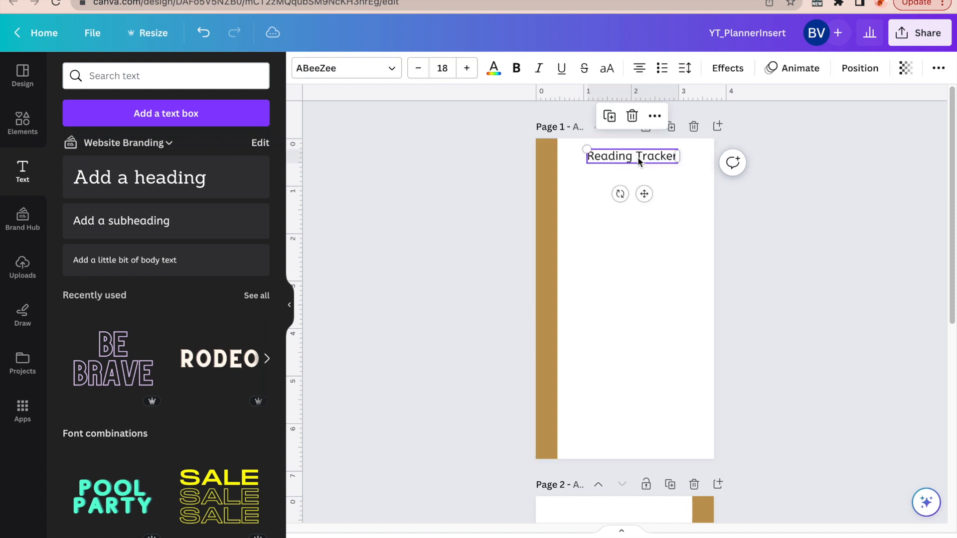
pyautogui.scroll(-6, 619, 165)
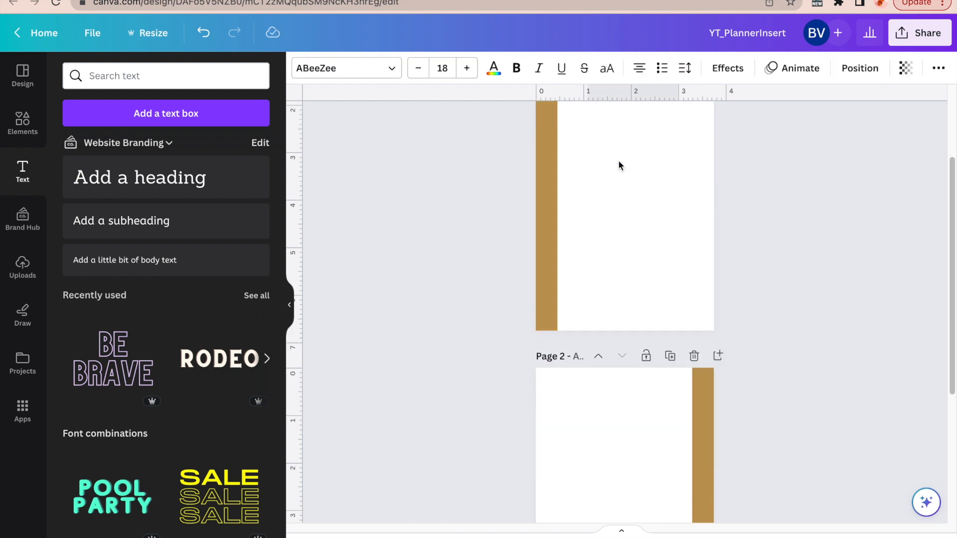
pyautogui.click(642, 316)
pyautogui.hotkey('ctrl', 'v')
pyautogui.moveTo(640, 258); pyautogui.dragTo(631, 219)
pyautogui.click(805, 260)
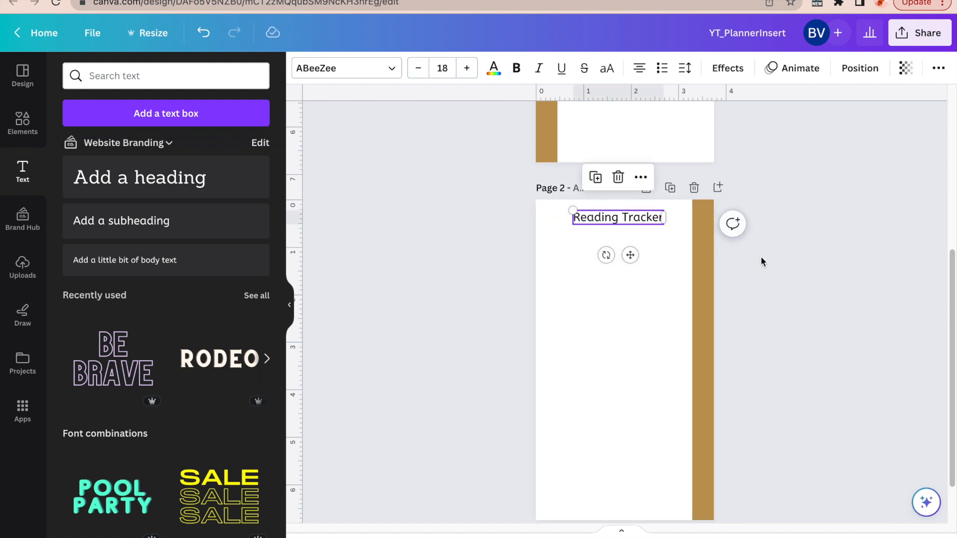
pyautogui.click(762, 254)
pyautogui.scroll(5, 764, 252)
pyautogui.moveTo(639, 159); pyautogui.dragTo(637, 158)
pyautogui.click(673, 194)
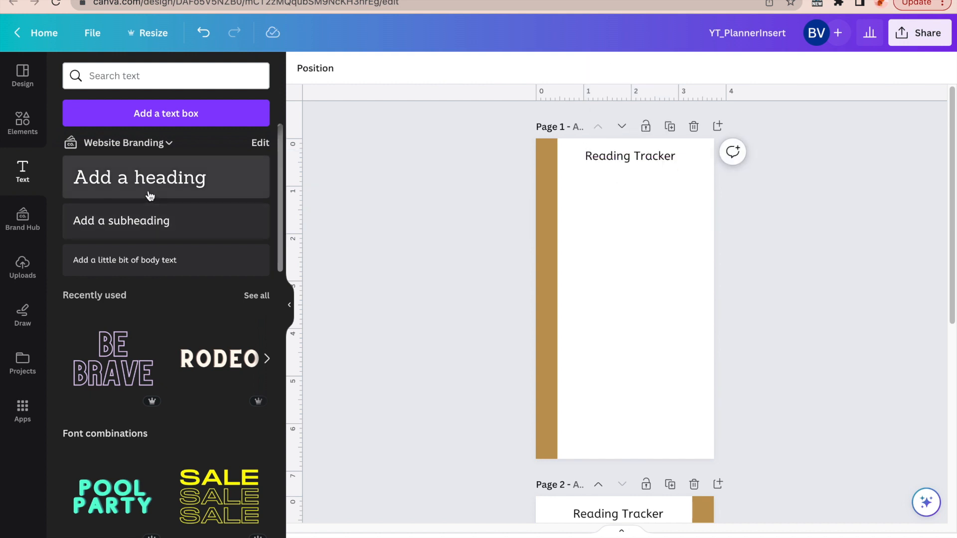
# Search the elements for table and add the grid graphic with the teal header row to page 1.
pyautogui.click(111, 85)
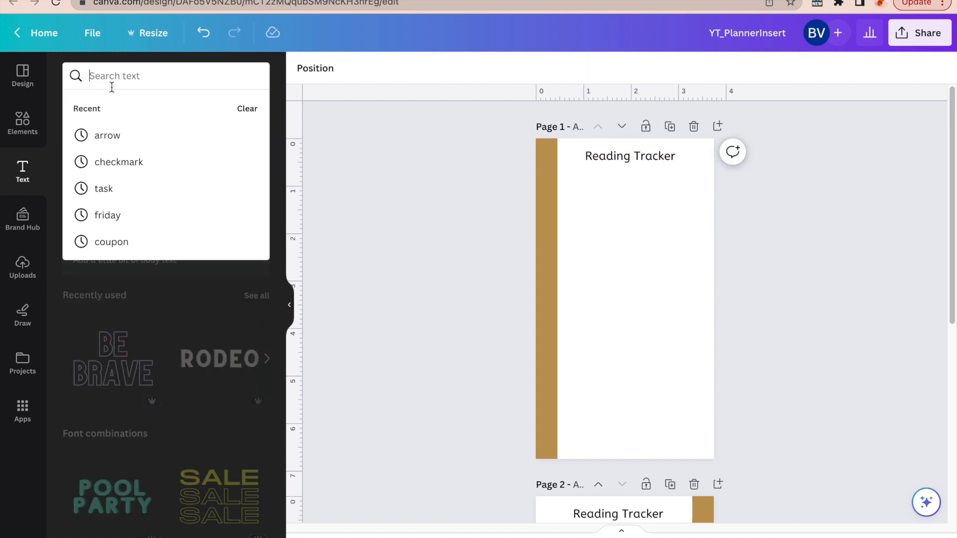
pyautogui.click(23, 124)
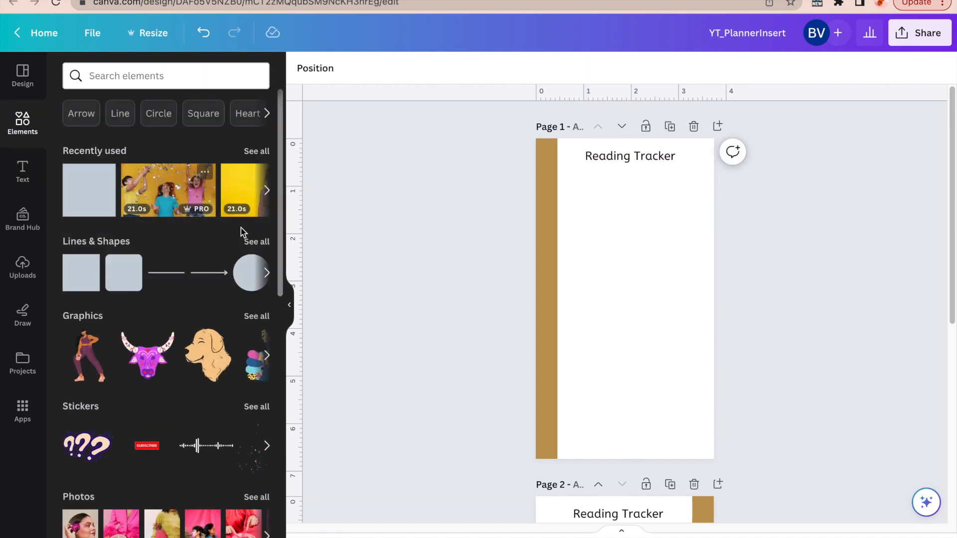
pyautogui.click(162, 75)
pyautogui.write('table')
pyautogui.press('Return')
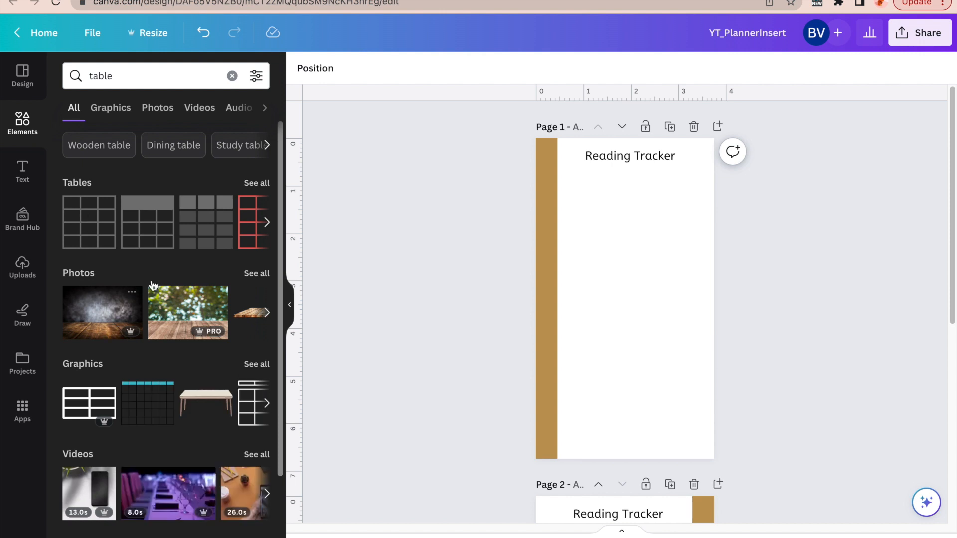
pyautogui.click(165, 403)
# Position the grid graphic below the page 1 heading and enlarge it to about 2.7 by 2.3 in.
pyautogui.moveTo(641, 301); pyautogui.dragTo(623, 205)
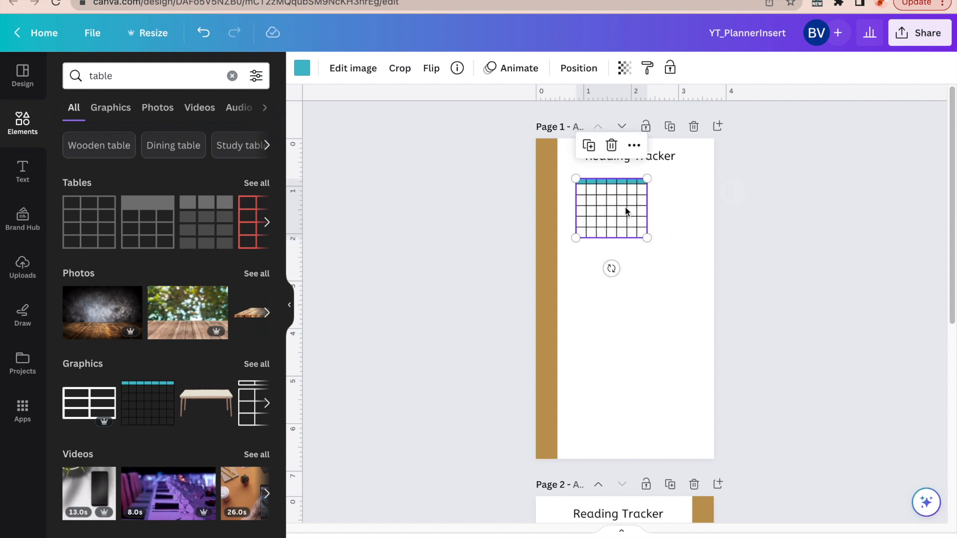
pyautogui.moveTo(647, 238); pyautogui.dragTo(706, 287)
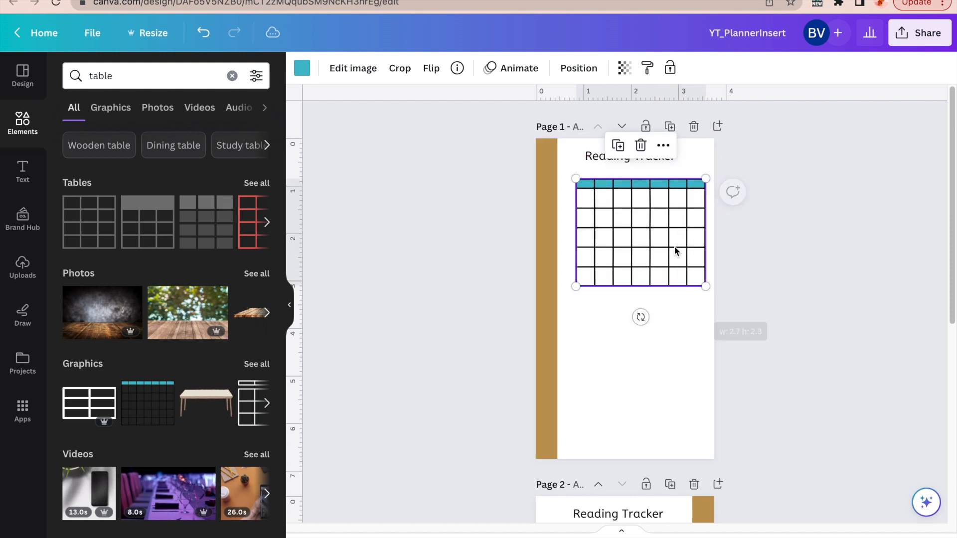
pyautogui.moveTo(635, 220); pyautogui.dragTo(630, 219)
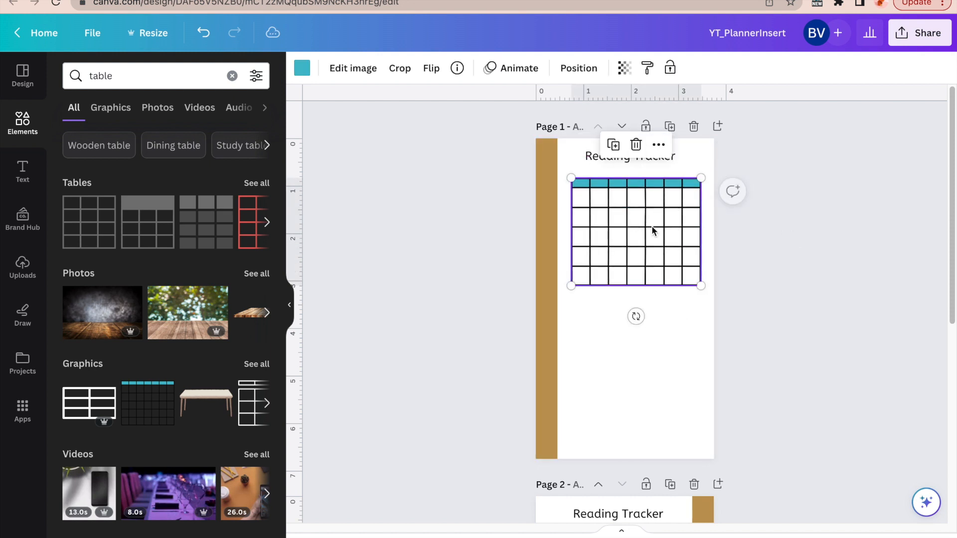
pyautogui.click(758, 258)
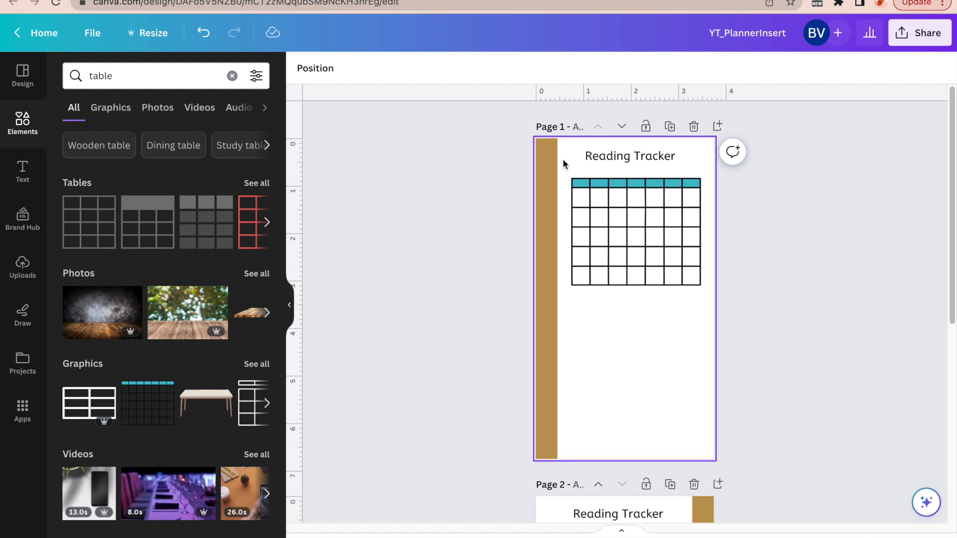
# Review the rulers and guides option in the design's view settings.
pyautogui.click(93, 32)
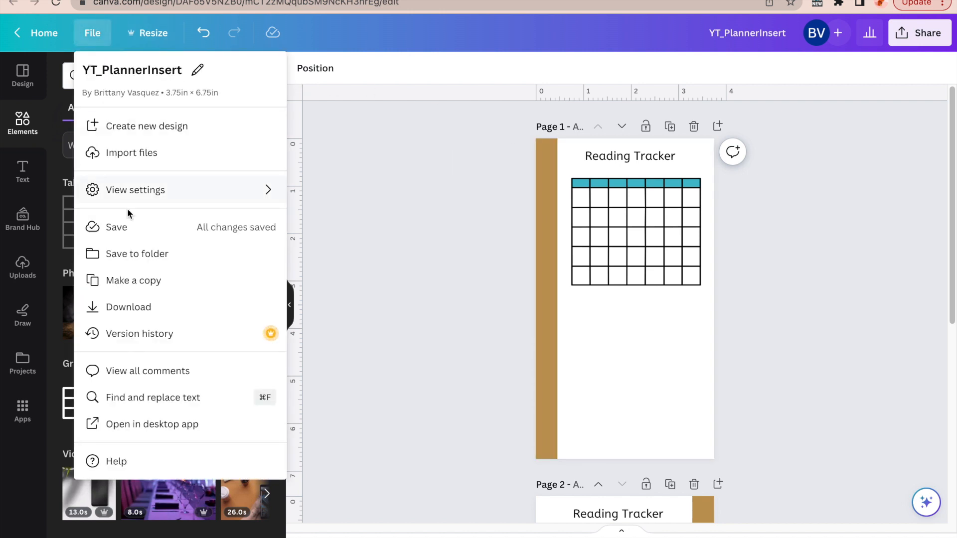
pyautogui.moveTo(140, 201)
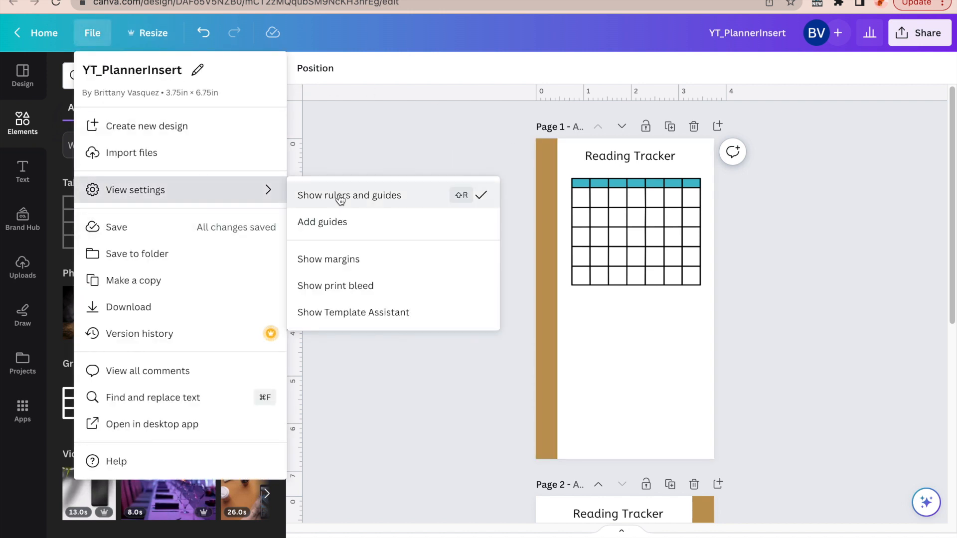
pyautogui.click(375, 141)
pyautogui.moveTo(298, 110); pyautogui.dragTo(293, 178)
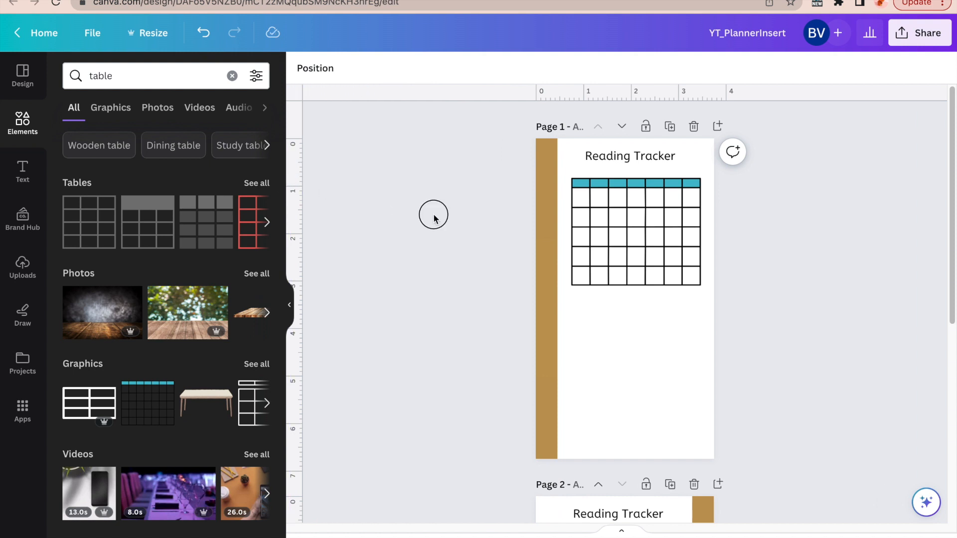
# Duplicate the grid graphic on page 1 and place the copy directly below the first grid, aligned with it.
pyautogui.click(643, 247)
pyautogui.moveTo(643, 248); pyautogui.dragTo(640, 363)
pyautogui.press('super+d')
# Change the page 1 heading text to Habit Tracker.
pyautogui.click(635, 158)
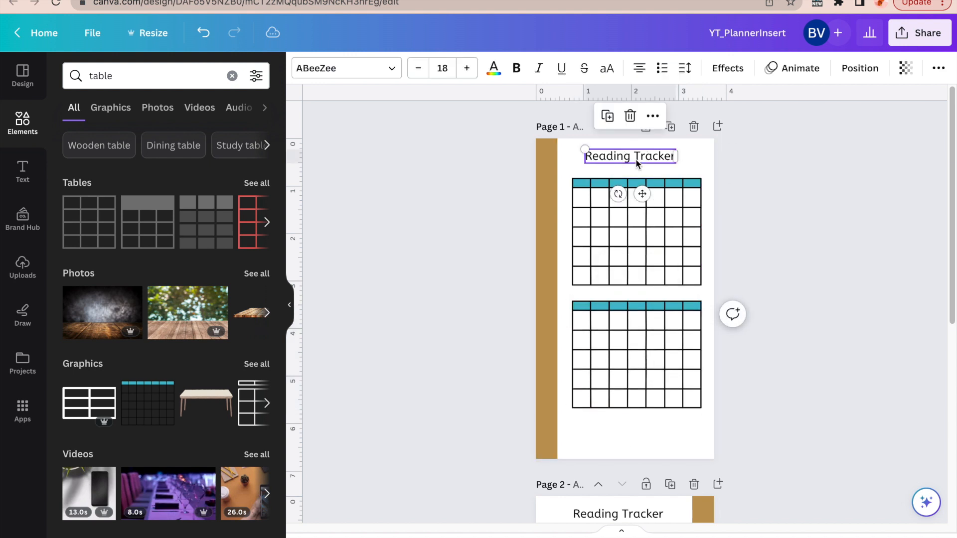
pyautogui.click(635, 159)
pyautogui.write('Habit Tracker')
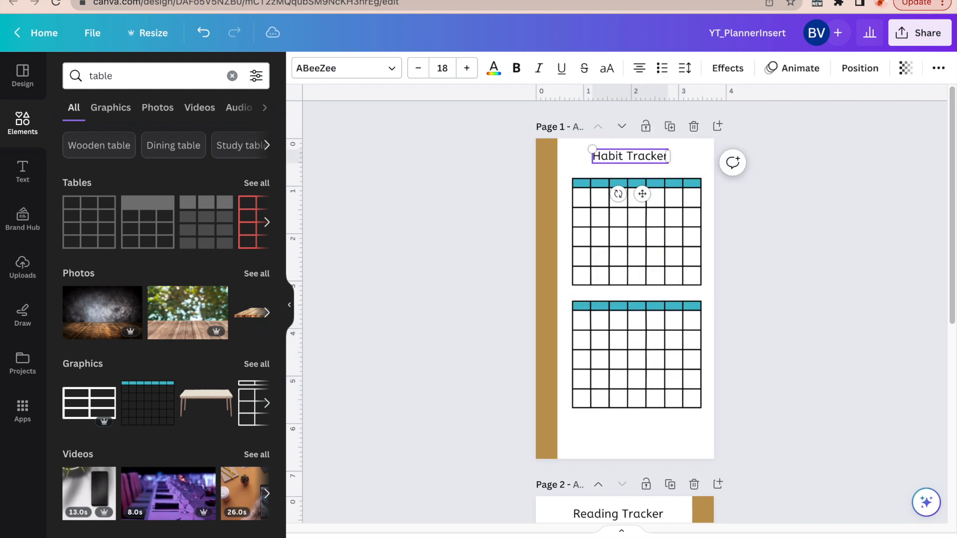
pyautogui.click(747, 244)
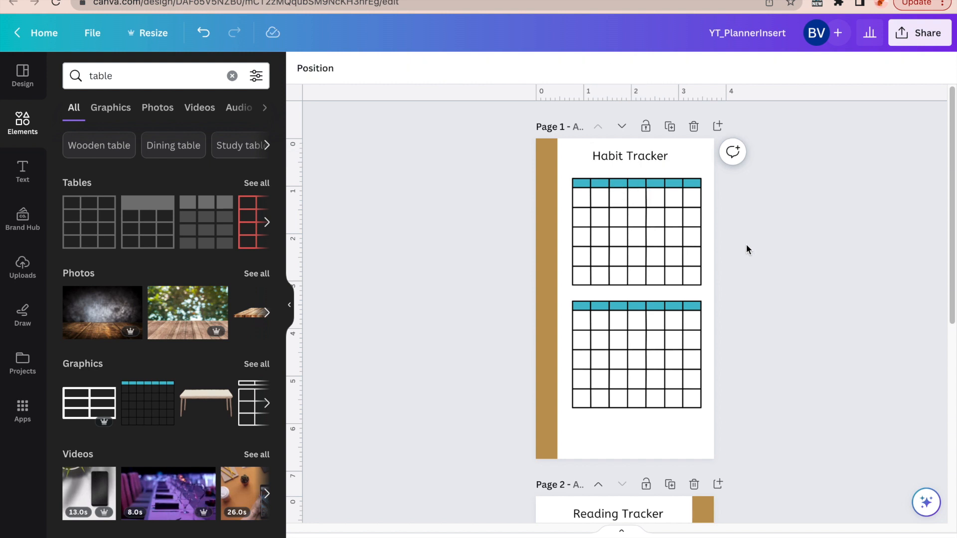
# Copy the upper grid graphic from page 1 onto page 2 and position it below the heading, clear of the margin strip.
pyautogui.scroll(-3, 746, 244)
pyautogui.scroll(3, 663, 248)
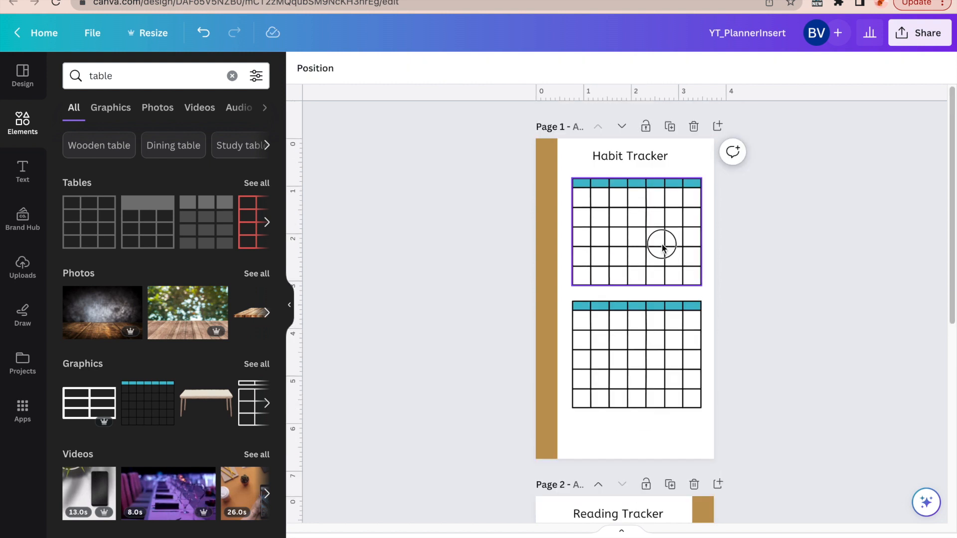
pyautogui.click(662, 248)
pyautogui.scroll(-7, 658, 237)
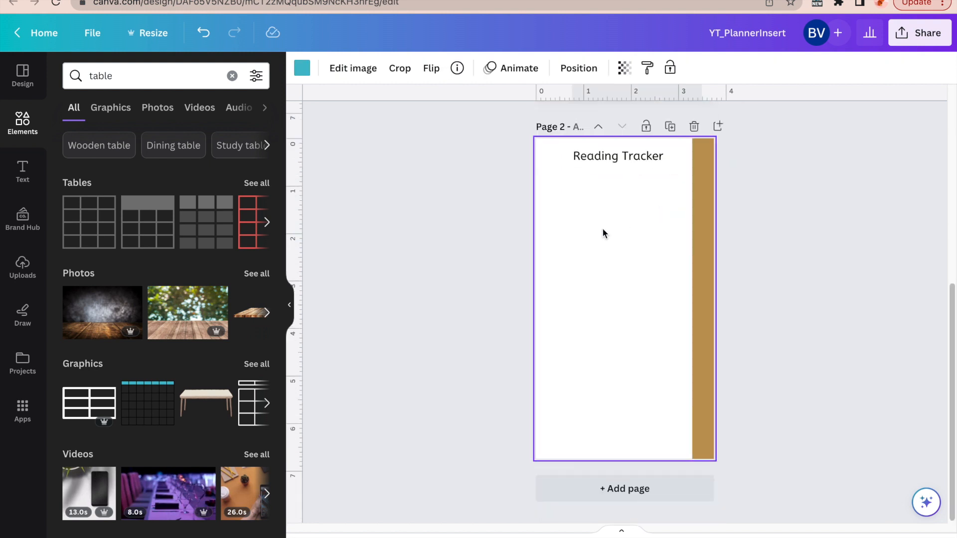
pyautogui.click(601, 226)
pyautogui.hotkey('ctrl', 'v')
pyautogui.scroll(7, 602, 232)
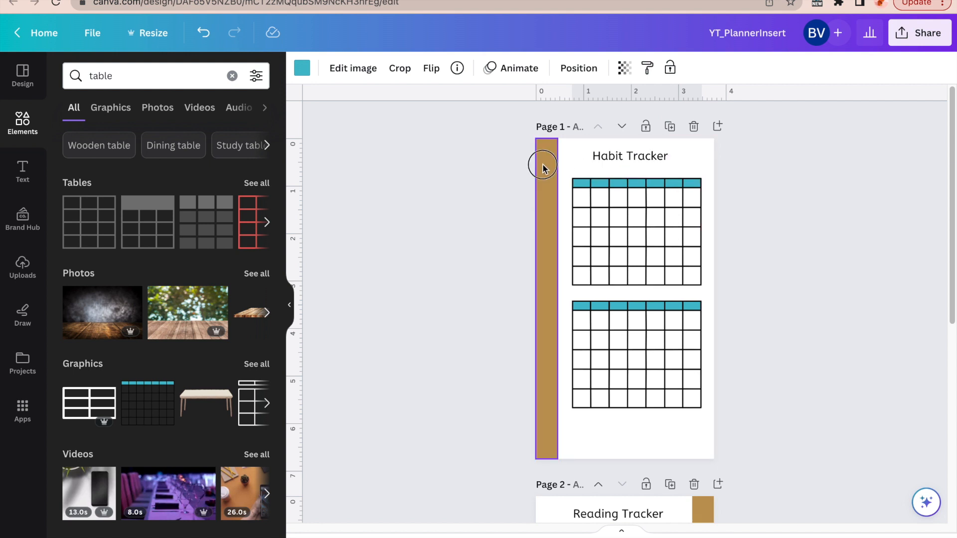
pyautogui.click(541, 146)
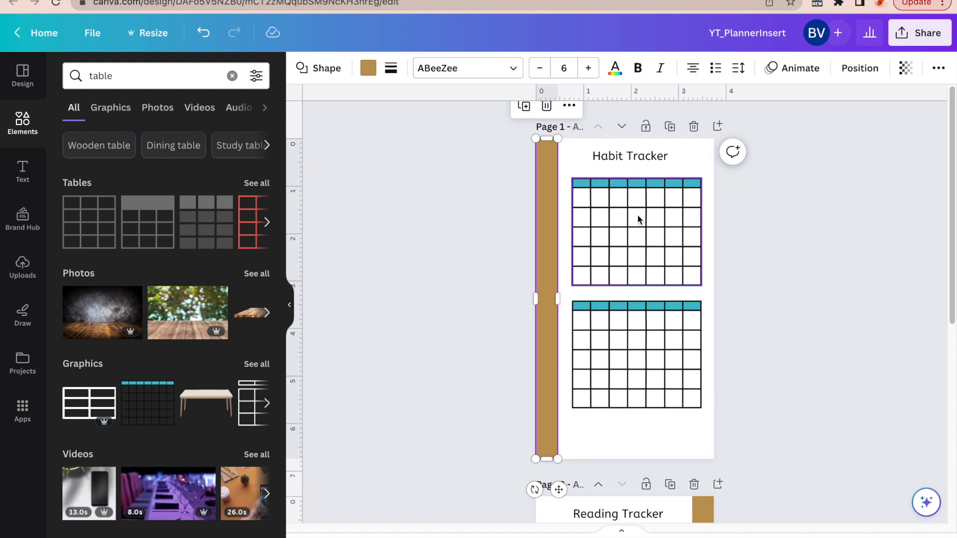
pyautogui.scroll(-7, 637, 243)
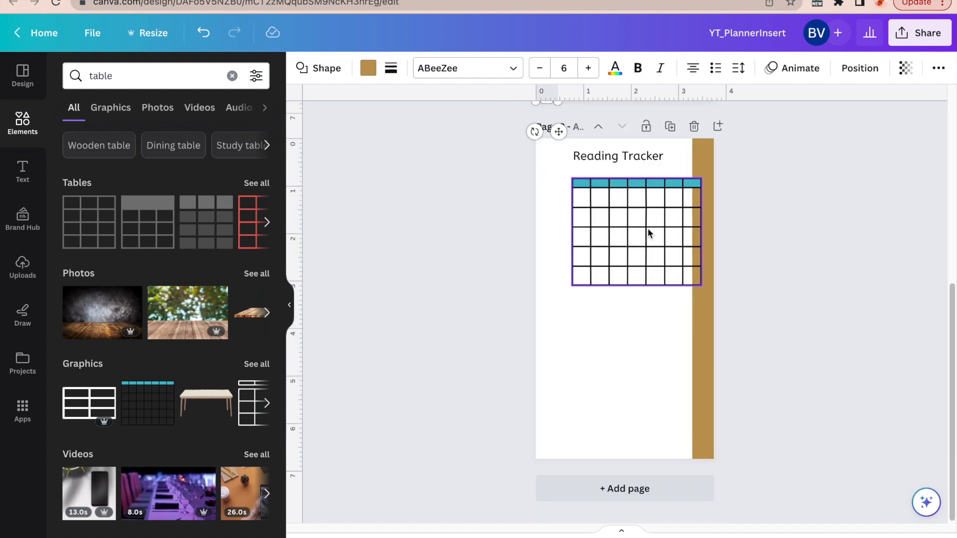
pyautogui.moveTo(643, 222); pyautogui.dragTo(630, 224)
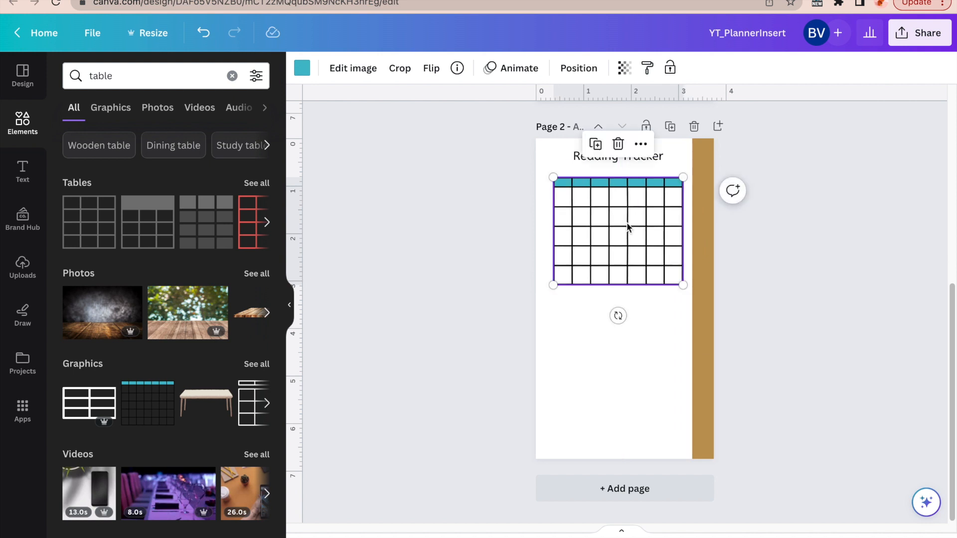
# Duplicate the grid on page 2, place the copy directly below it, and shift both grids further from the margin strip.
pyautogui.press('super+d')
pyautogui.moveTo(627, 227); pyautogui.dragTo(620, 350)
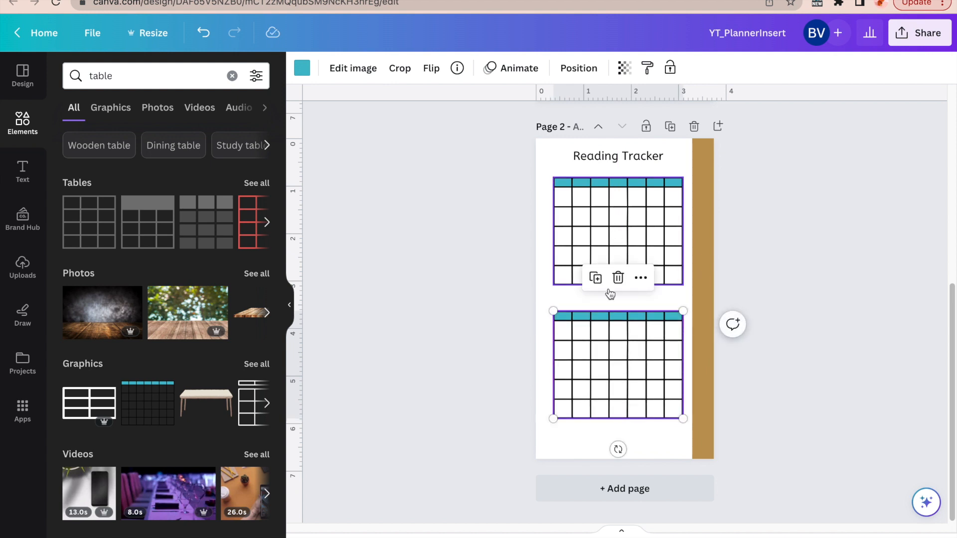
pyautogui.moveTo(611, 328); pyautogui.dragTo(605, 338)
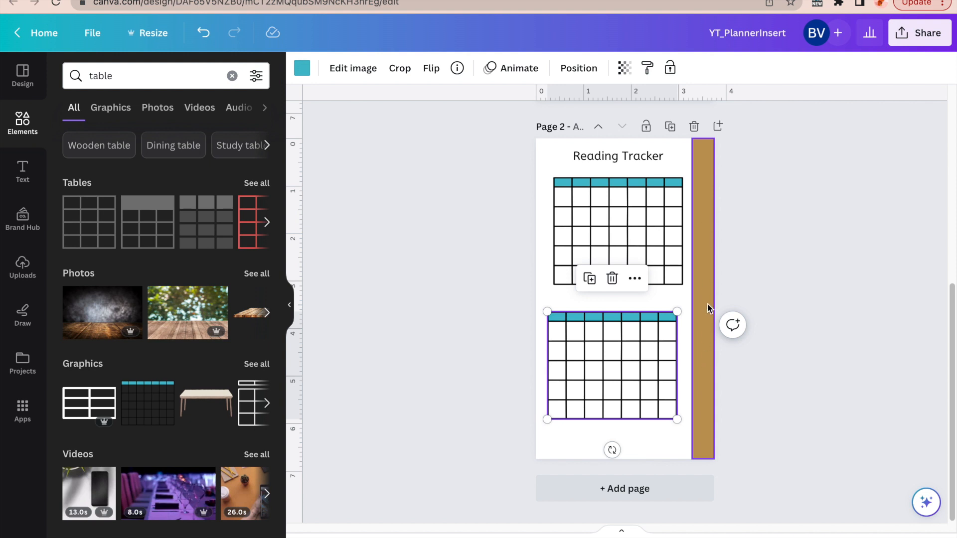
pyautogui.moveTo(607, 225); pyautogui.dragTo(601, 227)
# Center the page 2 heading over the grids and change its text to Habit Tracker.
pyautogui.click(606, 157)
pyautogui.doubleClick(601, 157)
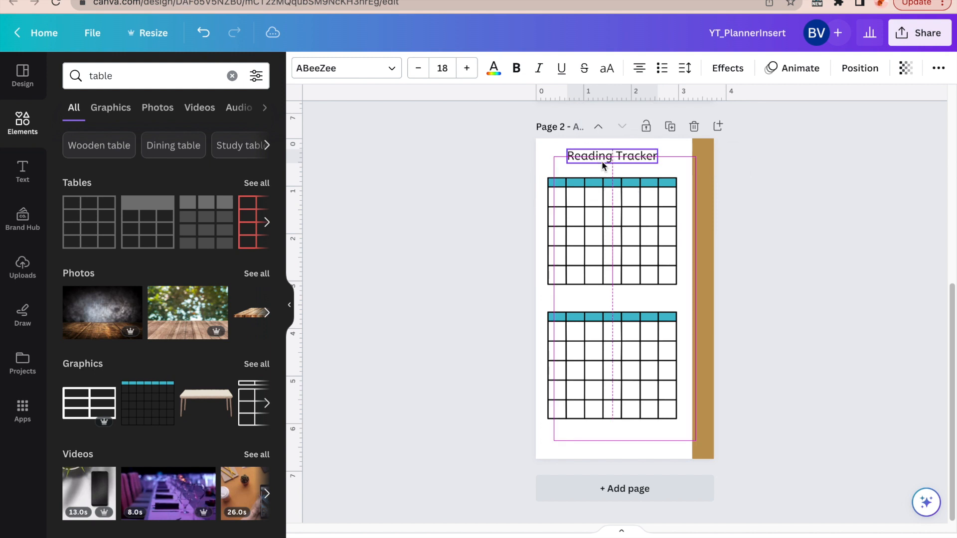
pyautogui.write('Hab')
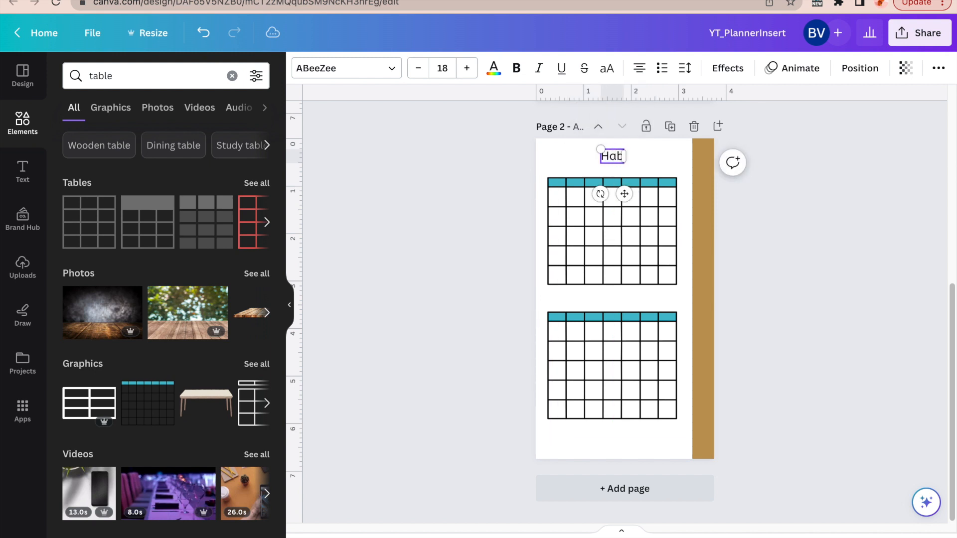
pyautogui.write('it Tracker')
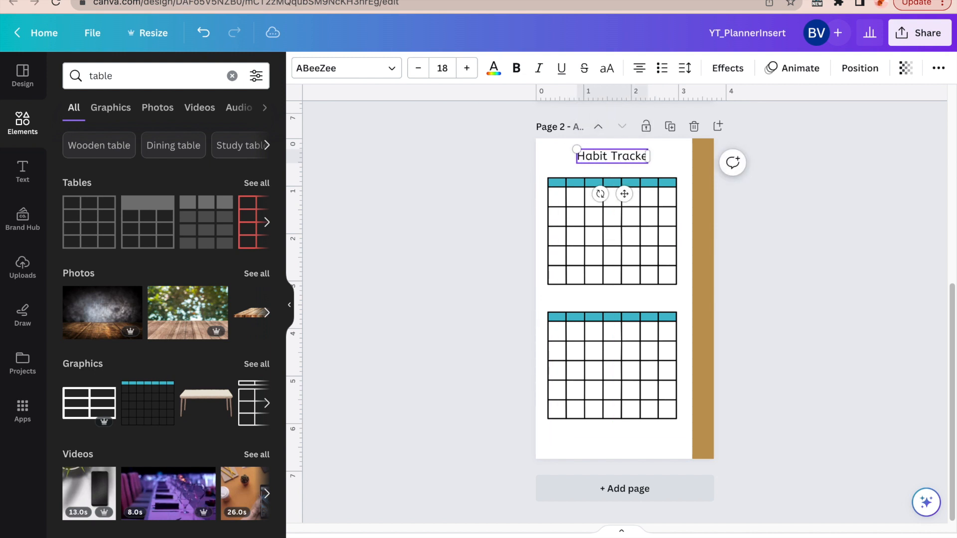
pyautogui.click(776, 262)
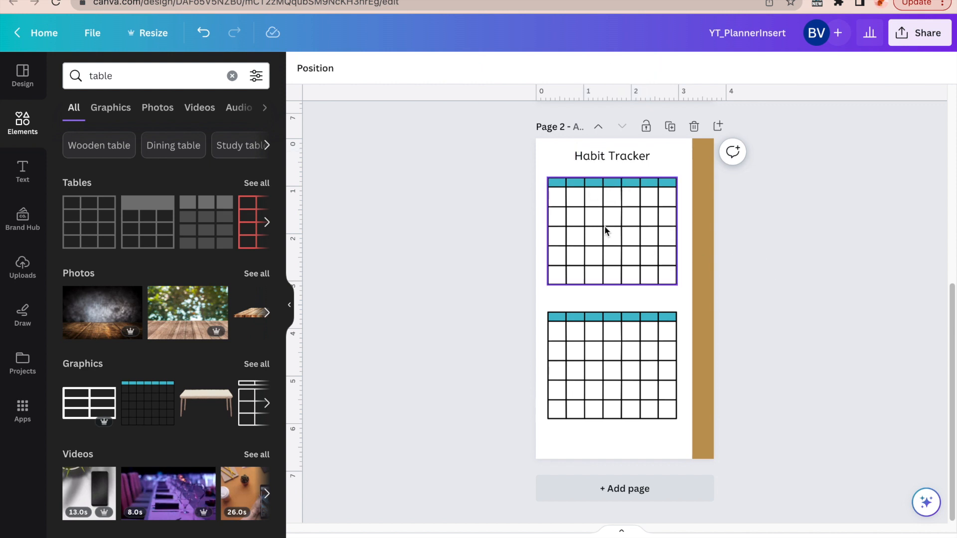
# Add a body text element to page 1 just below the heading with the text GOLDENPAPERIE.
pyautogui.scroll(5, 778, 241)
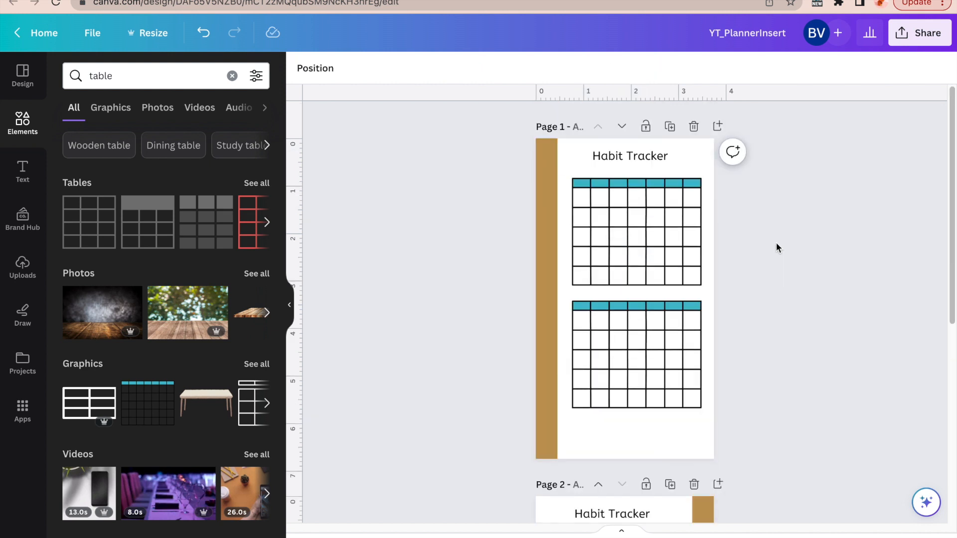
pyautogui.click(551, 226)
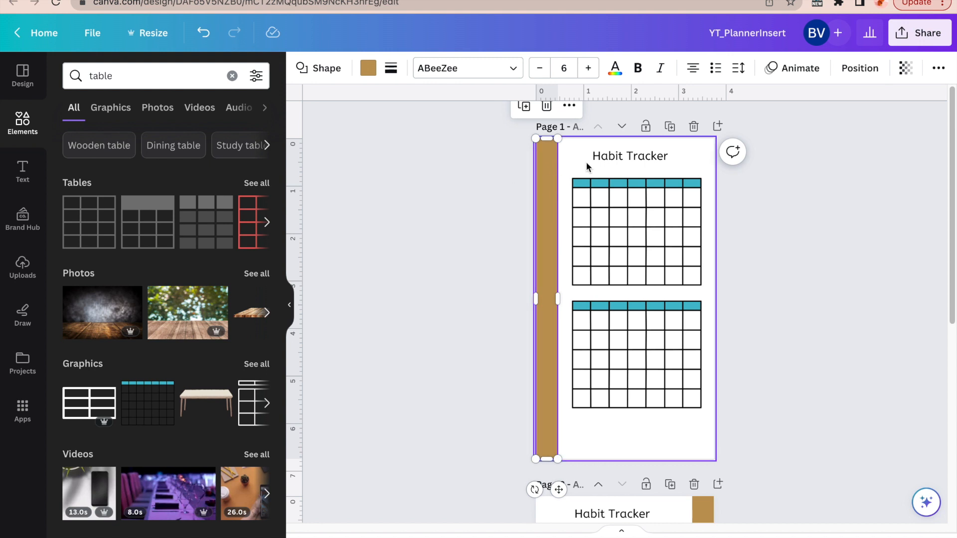
pyautogui.click(454, 209)
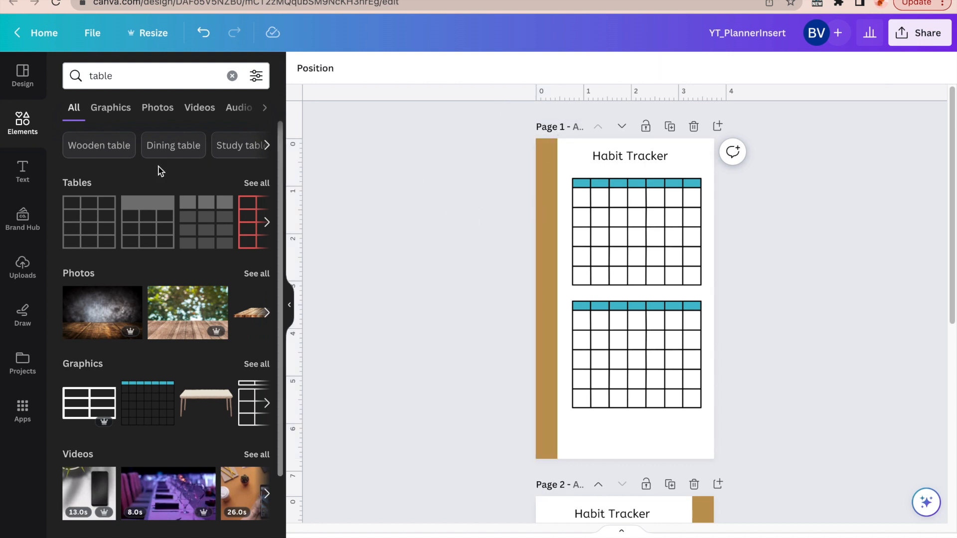
pyautogui.click(22, 175)
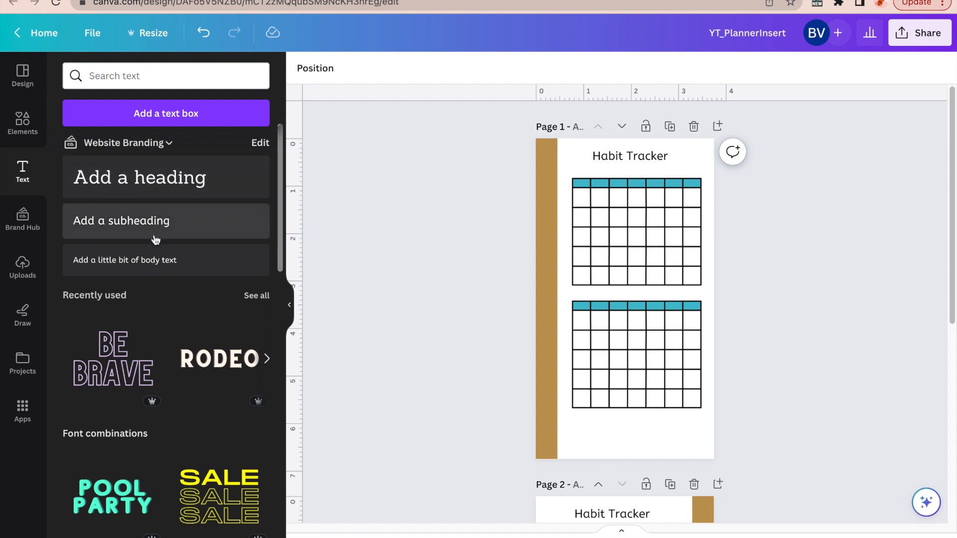
pyautogui.click(145, 264)
pyautogui.click(771, 258)
pyautogui.moveTo(654, 298); pyautogui.dragTo(621, 173)
pyautogui.doubleClick(621, 175)
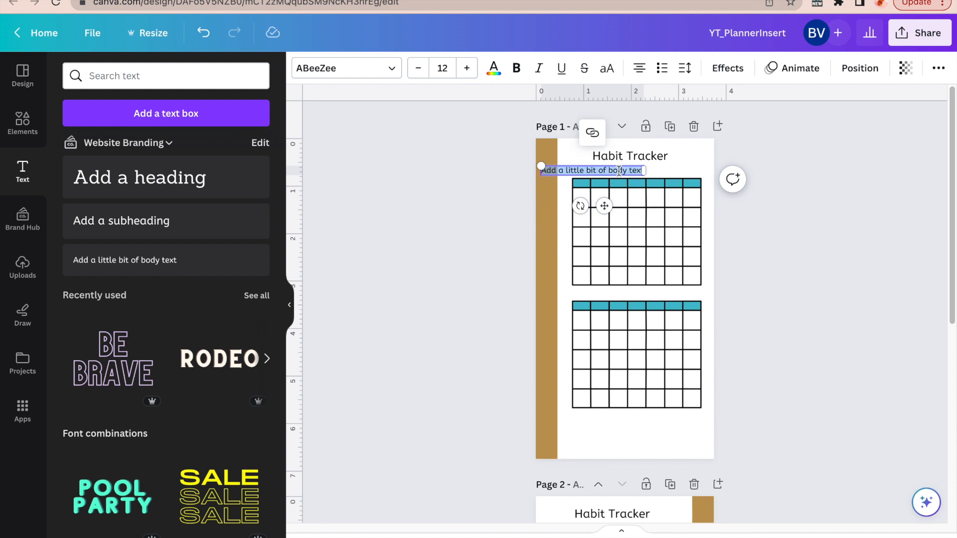
pyautogui.write('GOLDENPAPERIE')
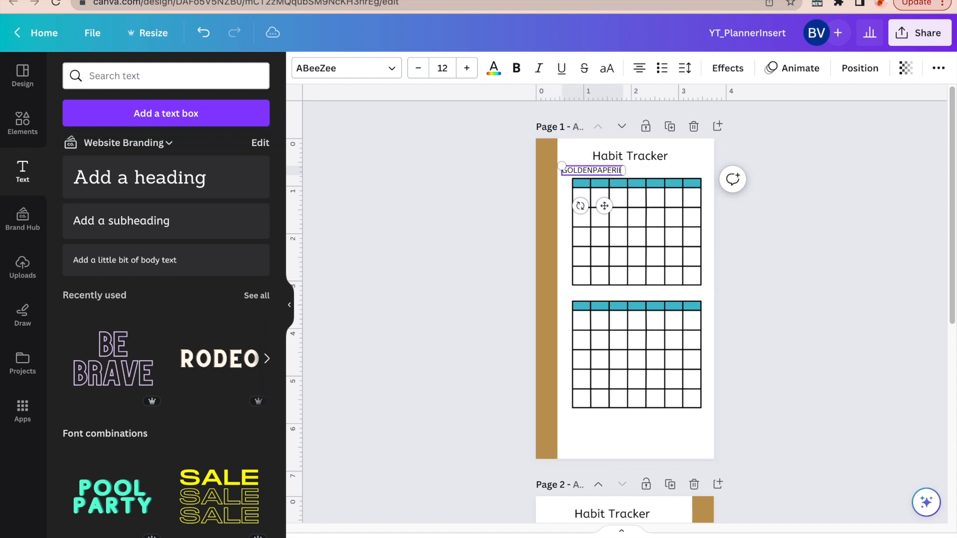
pyautogui.click(815, 226)
# Rotate the GOLDENPAPERIE text to run vertically at size 8.8, center it on page 1's margin strip, and delete the strip.
pyautogui.moveTo(607, 174); pyautogui.dragTo(581, 240)
pyautogui.moveTo(554, 271)
pyautogui.mouseDown()
pyautogui.moveTo(592, 267)
pyautogui.moveTo(593, 237)
pyautogui.moveTo(563, 244)
pyautogui.moveTo(542, 324)
pyautogui.moveTo(546, 279)
pyautogui.mouseUp()
pyautogui.click(548, 173)
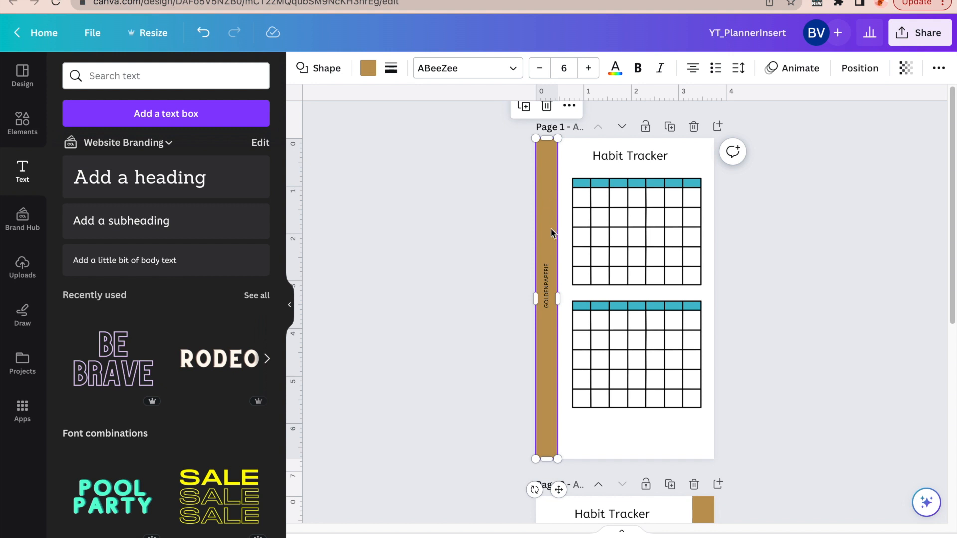
pyautogui.press('Delete')
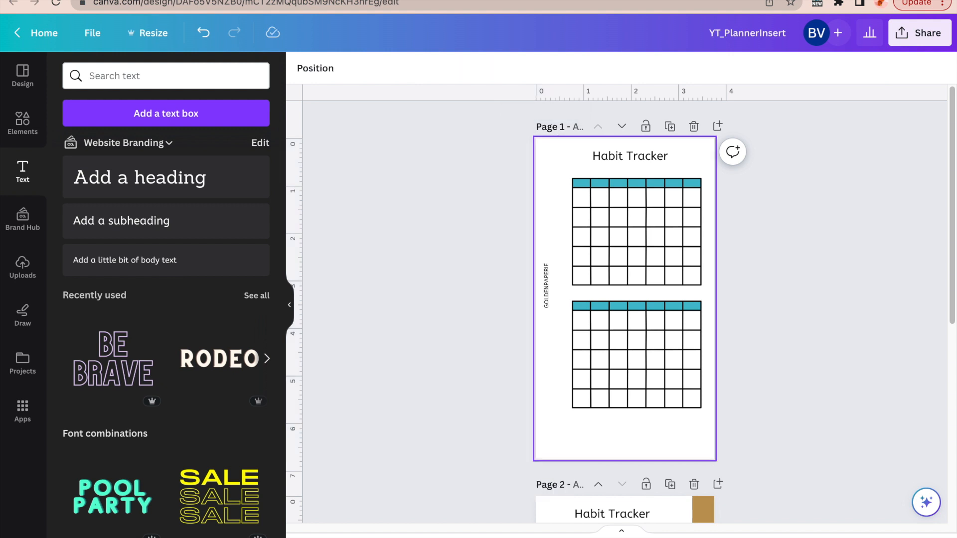
# Copy the vertical GOLDENPAPERIE text to page 2, place it on the margin strip there, and delete the strip.
pyautogui.click(547, 295)
pyautogui.scroll(-5, 548, 289)
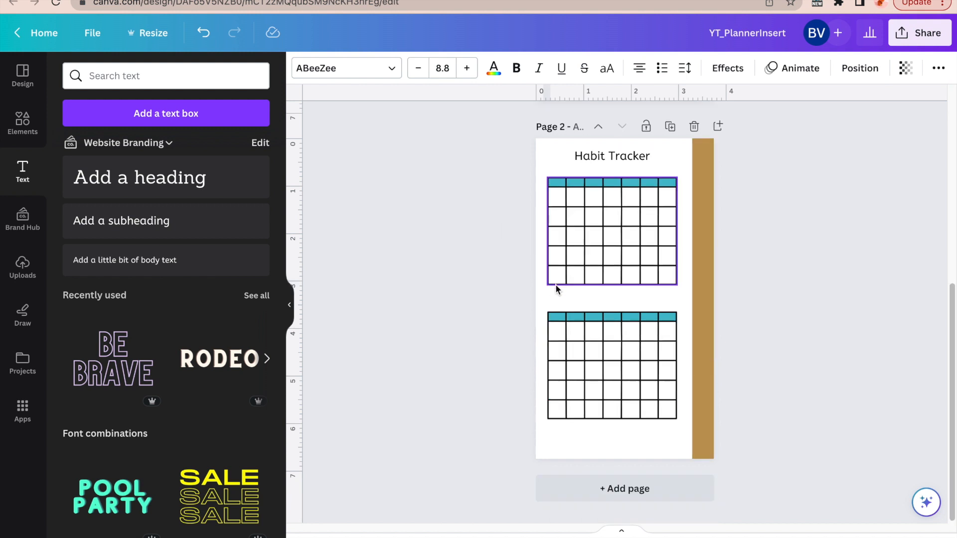
pyautogui.click(682, 293)
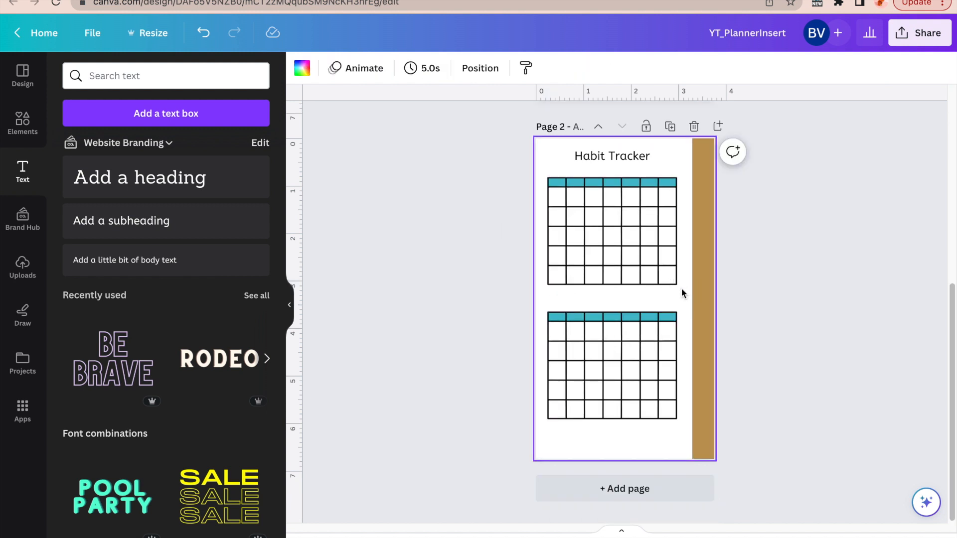
pyautogui.press('super+v')
pyautogui.moveTo(548, 294); pyautogui.dragTo(704, 296)
pyautogui.click(702, 181)
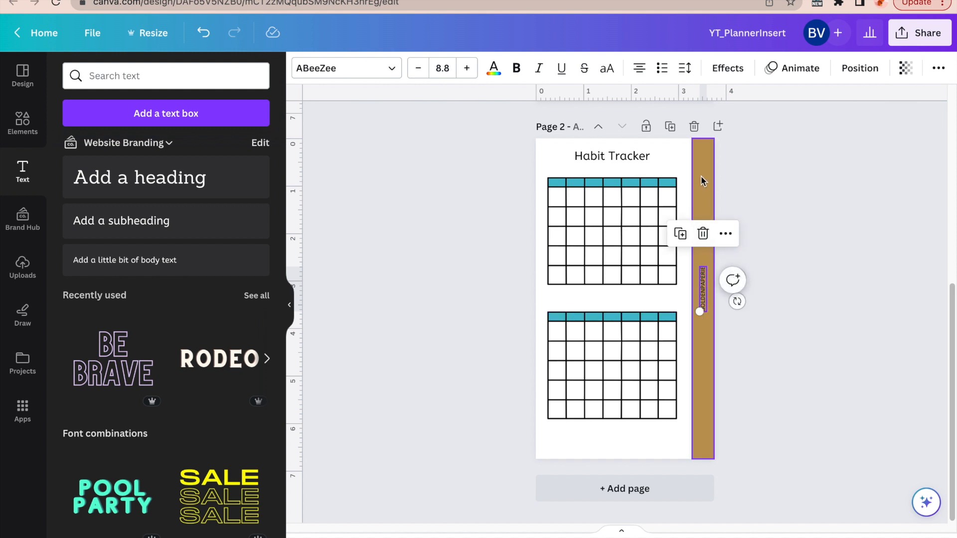
pyautogui.press('Delete')
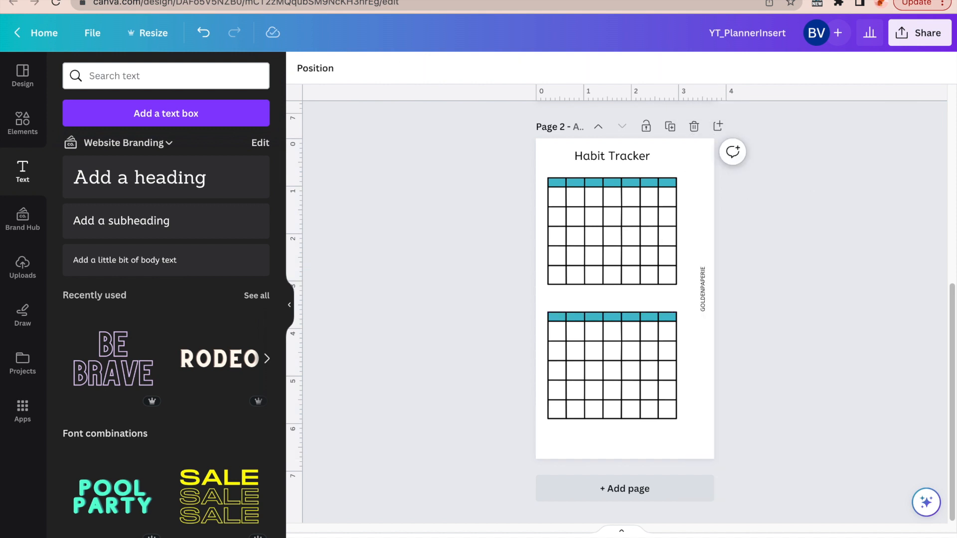
# Download all pages of the design as a PDF Print file.
pyautogui.scroll(7, 788, 262)
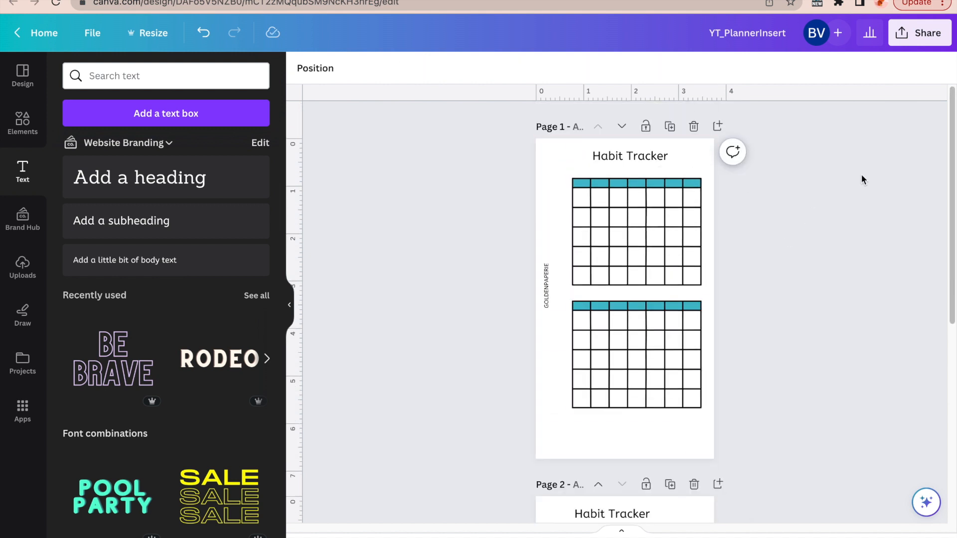
pyautogui.click(919, 35)
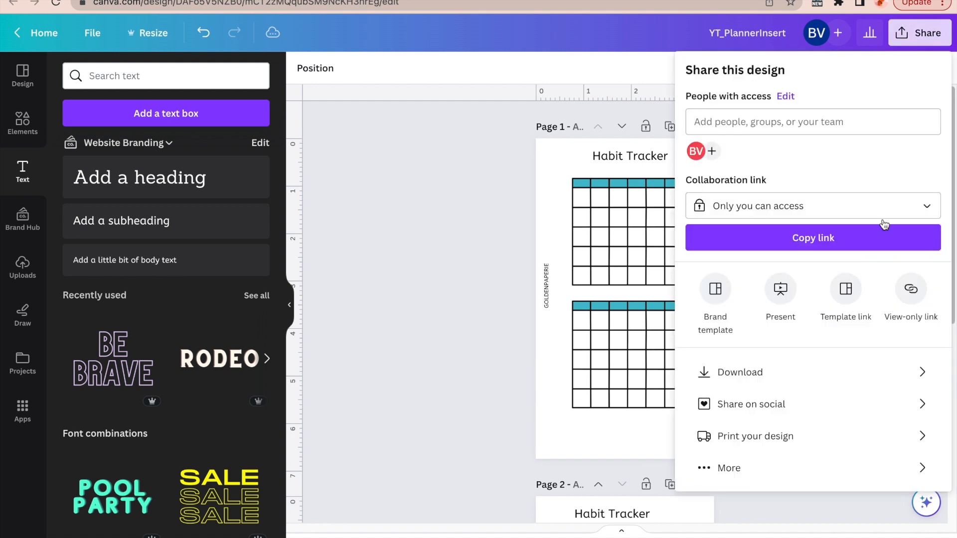
pyautogui.click(928, 381)
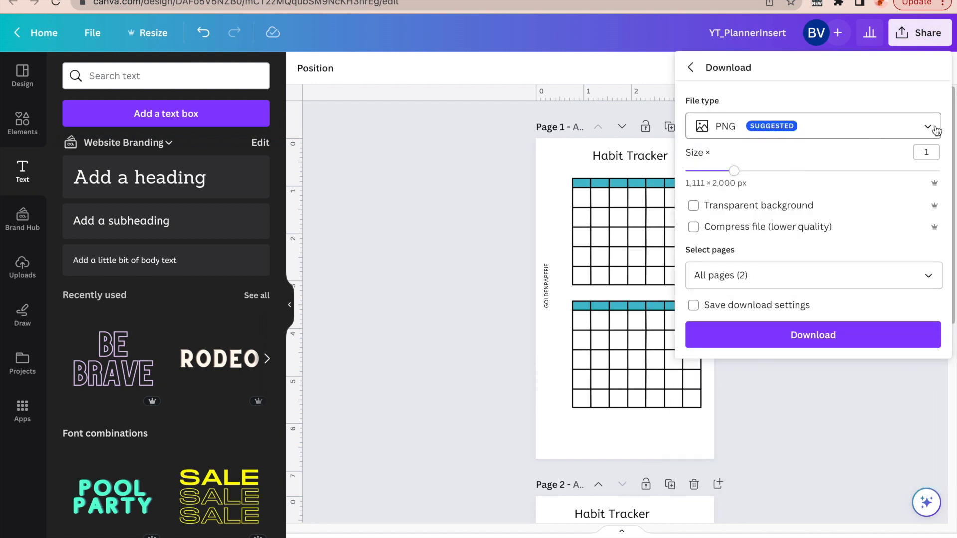
pyautogui.click(917, 135)
pyautogui.click(750, 279)
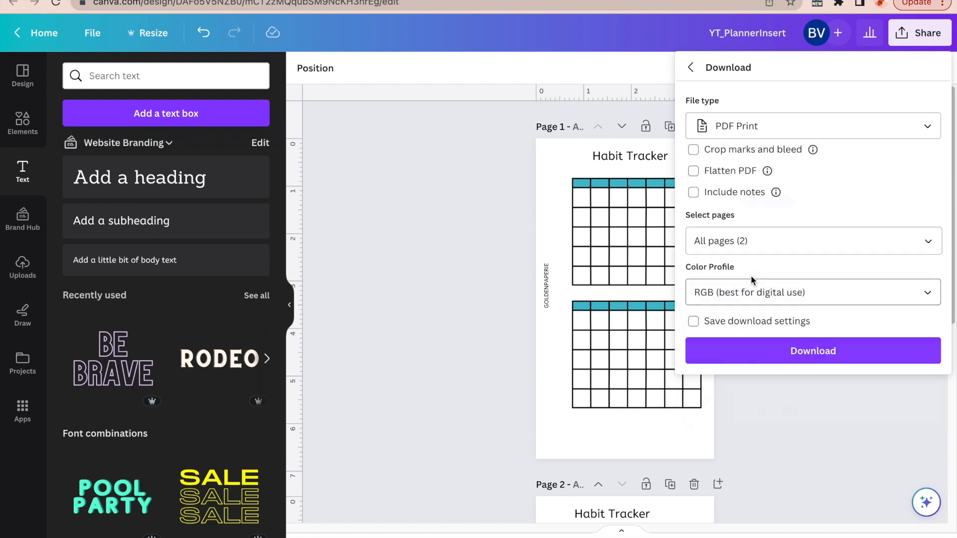
pyautogui.click(805, 355)
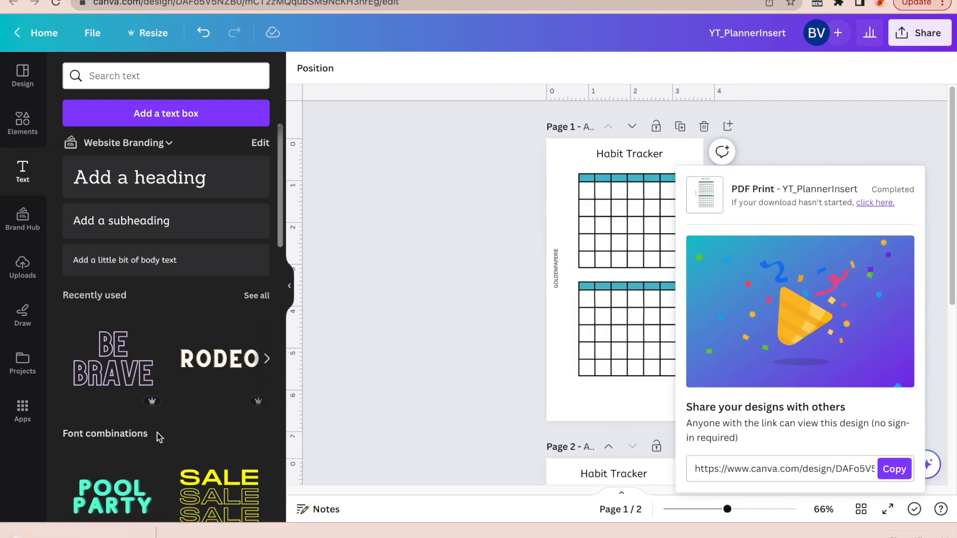
# Open the downloaded YT_PlannerInsert PDF and review both pages.
pyautogui.click(71, 532)
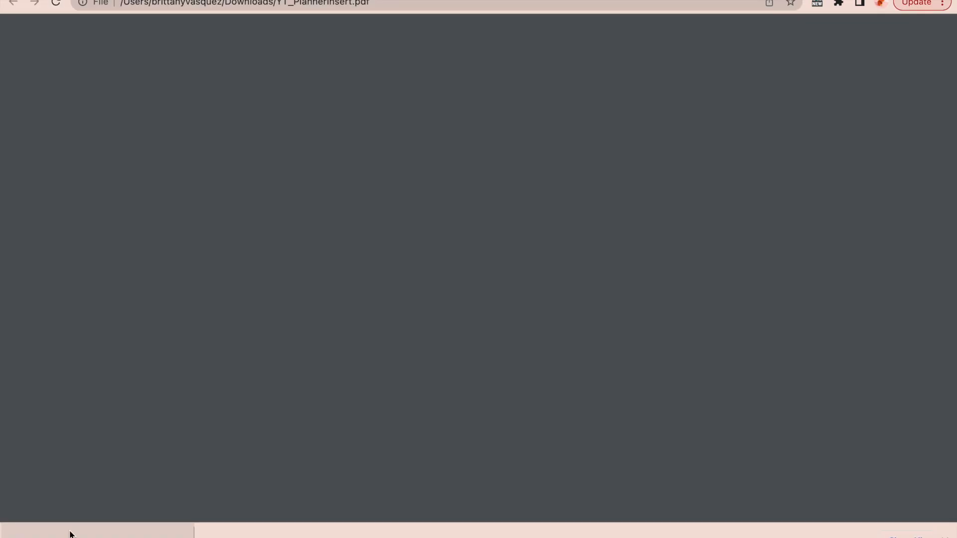
pyautogui.scroll(-7, 421, 274)
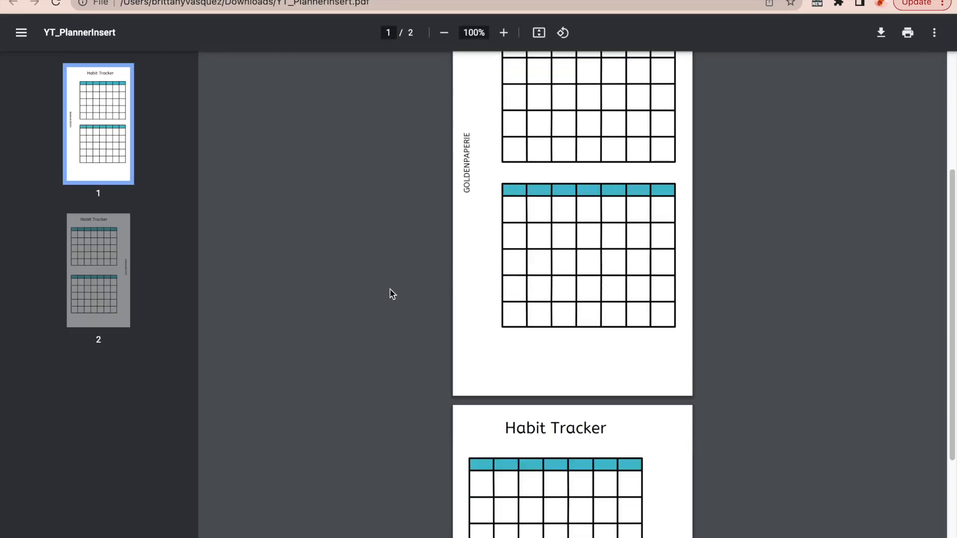
pyautogui.scroll(7, 544, 292)
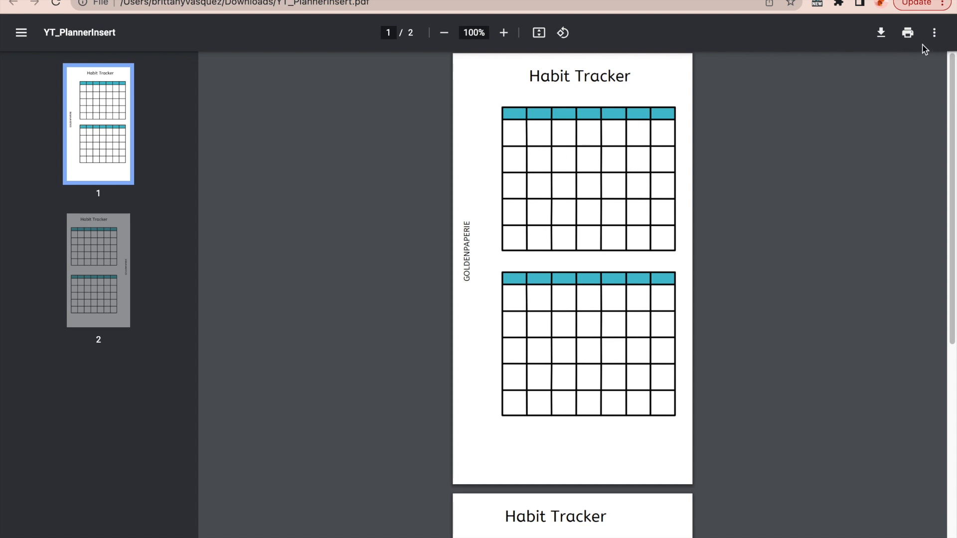
# Start printing the planner insert PDF, check the available paper sizes, and open the system print dialog to check its printers.
pyautogui.click(907, 33)
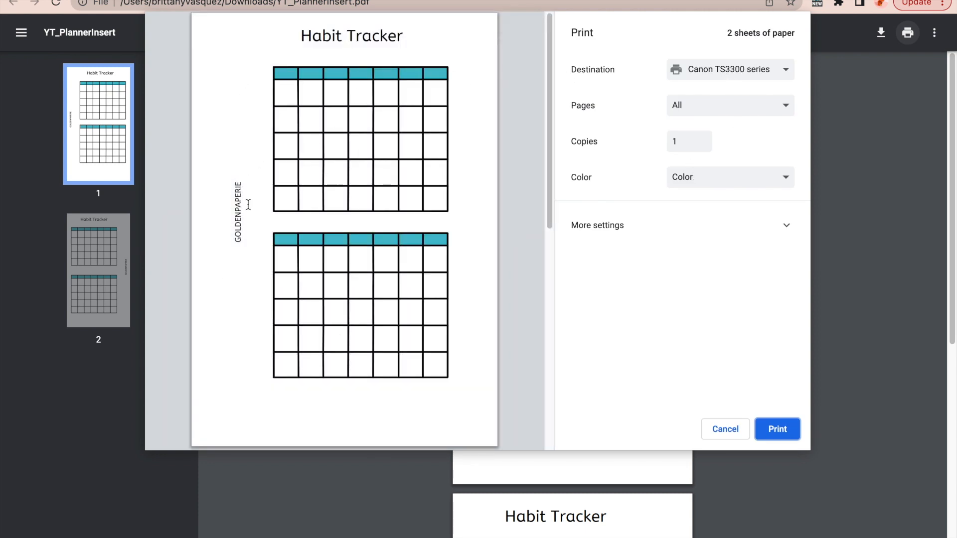
pyautogui.click(581, 227)
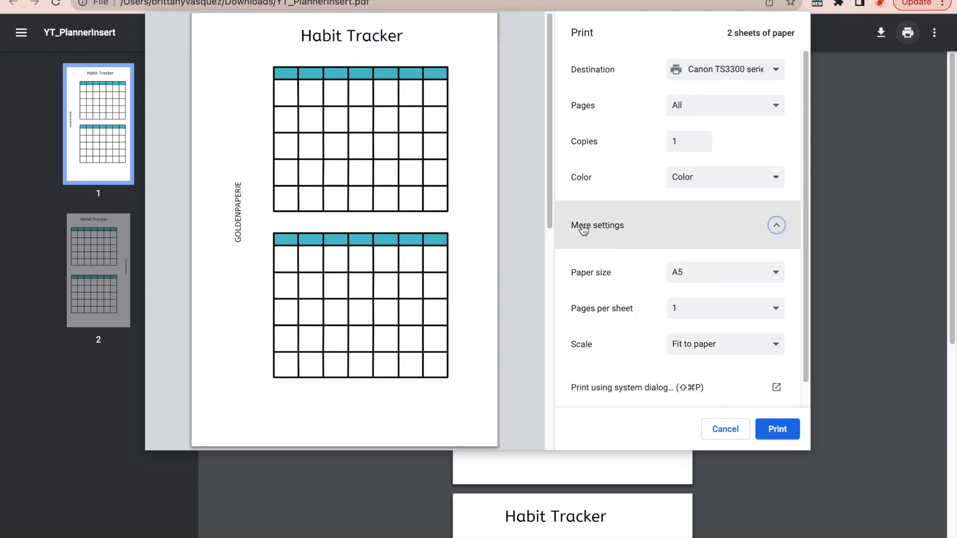
pyautogui.click(699, 250)
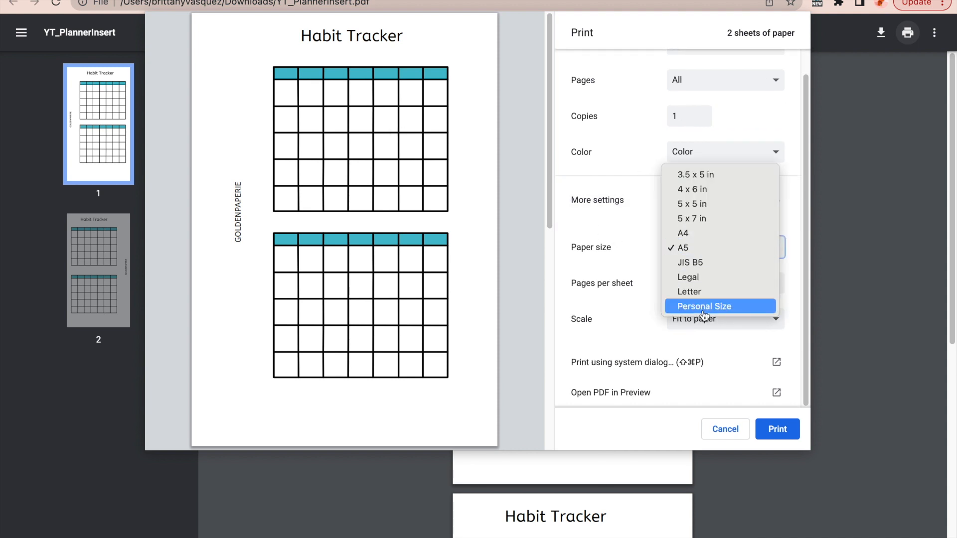
pyautogui.click(605, 332)
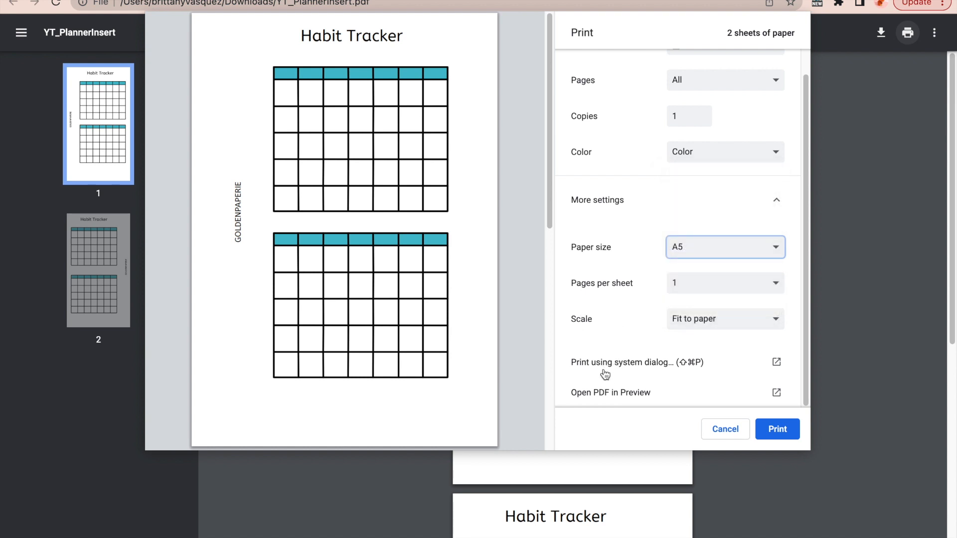
pyautogui.click(604, 371)
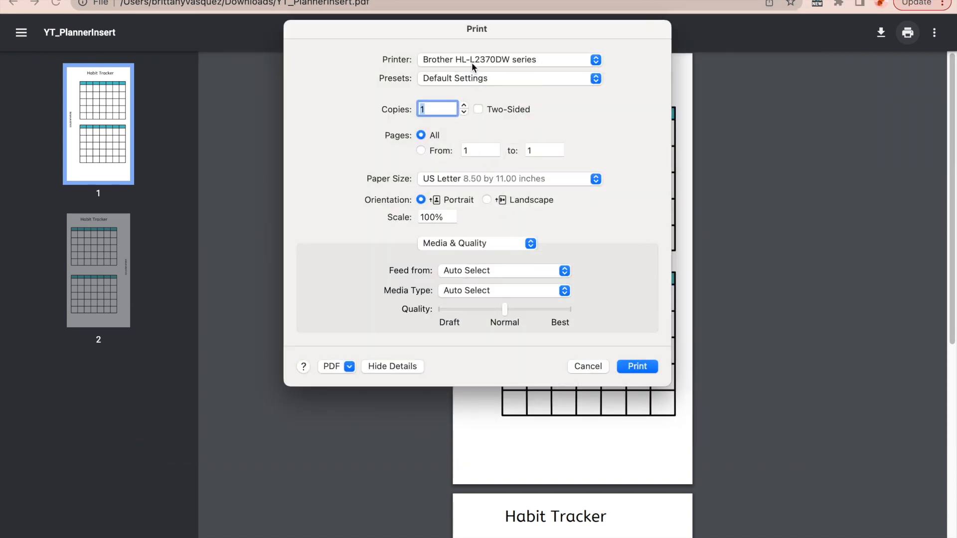
pyautogui.click(473, 65)
pyautogui.click(634, 106)
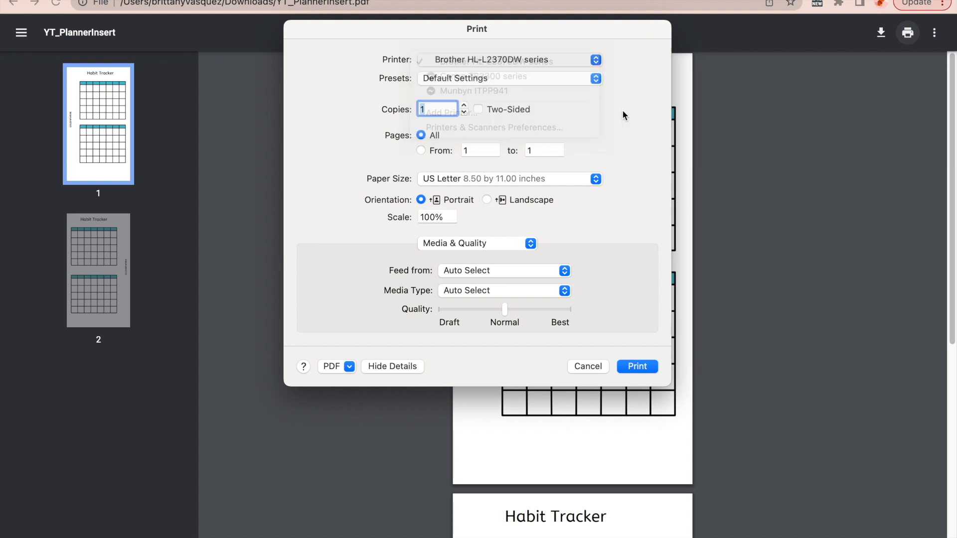
# Set the custom Personal Size paper to 3.75 in wide and 6.75 in high, and close the system print dialog.
pyautogui.click(490, 179)
pyautogui.click(478, 207)
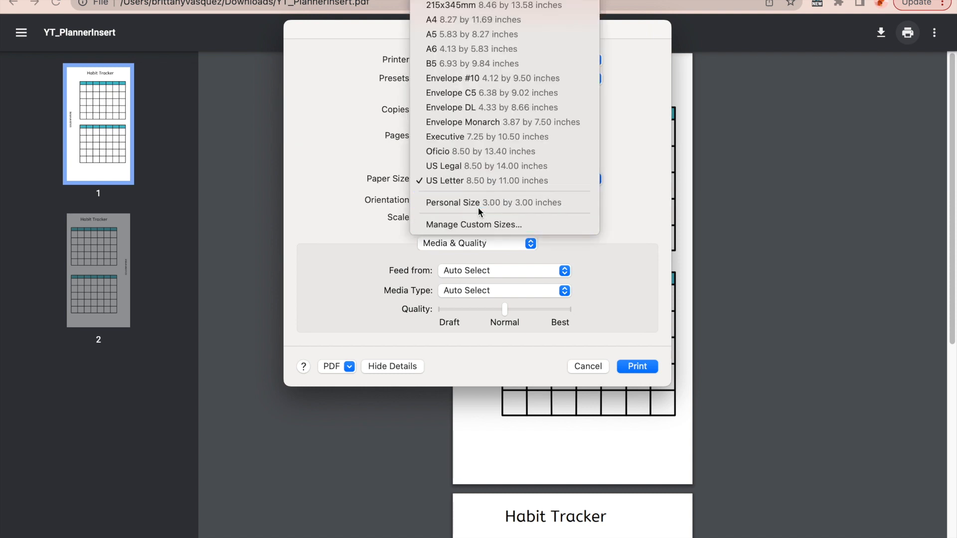
pyautogui.click(510, 178)
pyautogui.click(495, 205)
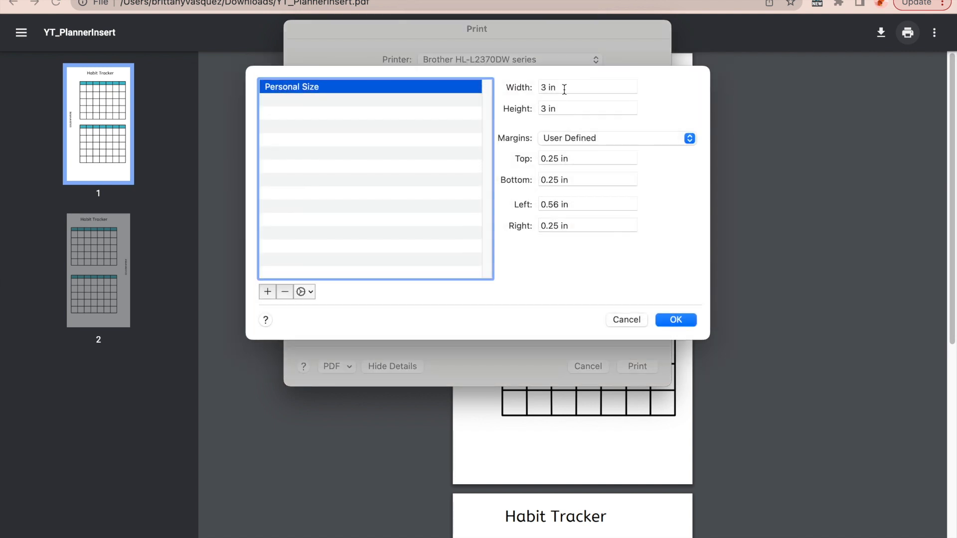
pyautogui.click(564, 89)
pyautogui.press('BackSpace')
pyautogui.press('BackSpace')
pyautogui.press('BackSpace')
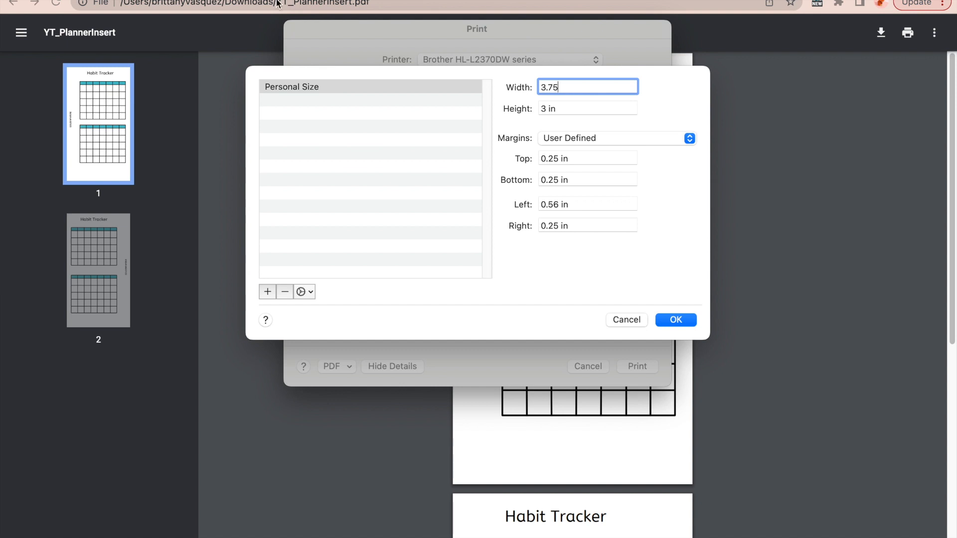
pyautogui.click(577, 108)
pyautogui.press('BackSpace')
pyautogui.press('BackSpace')
pyautogui.press('BackSpace')
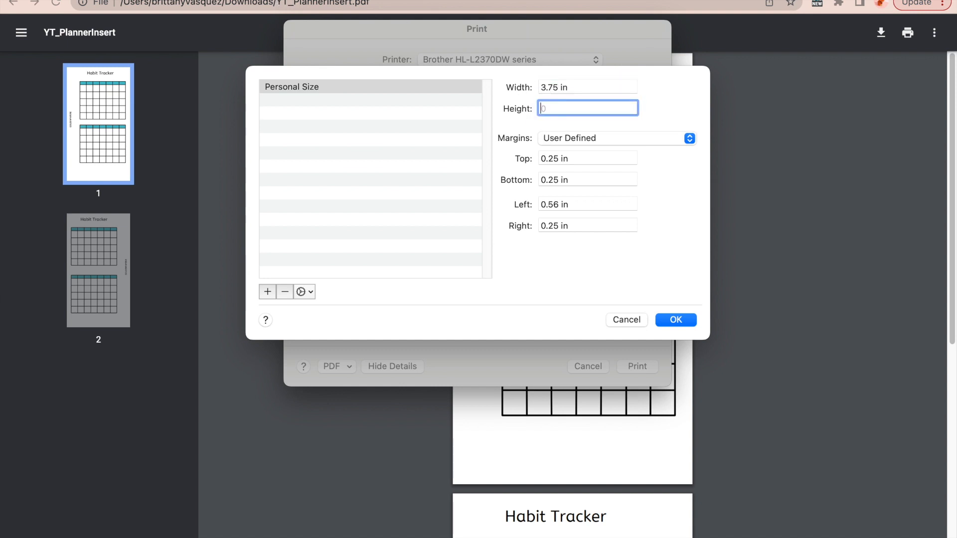
pyautogui.click(680, 322)
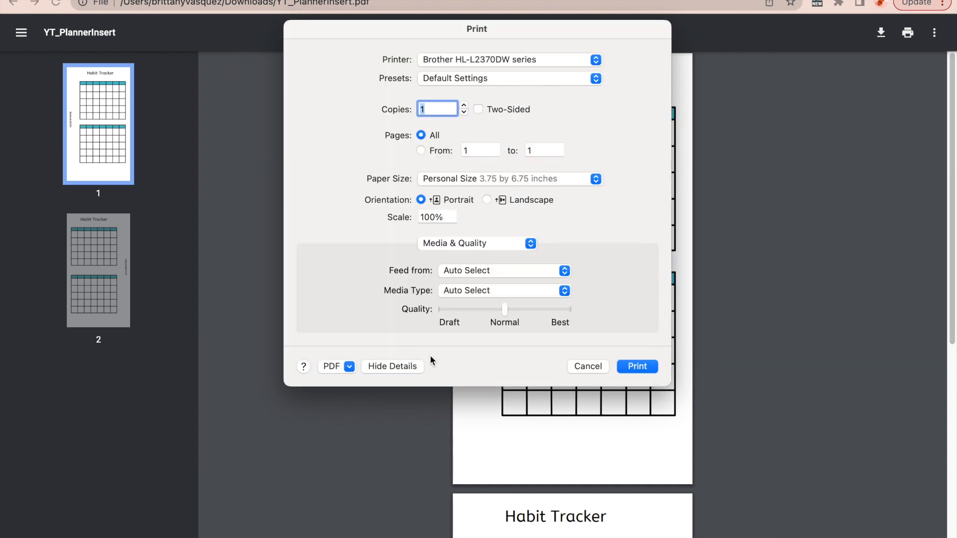
pyautogui.click(592, 369)
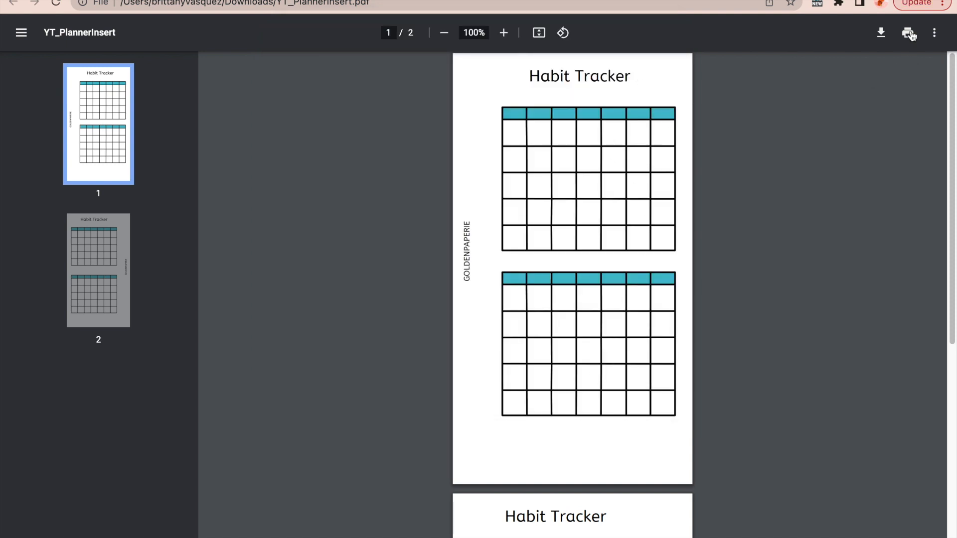
# Reopen the browser's print settings for the PDF and set the paper size to Personal Size.
pyautogui.click(891, 44)
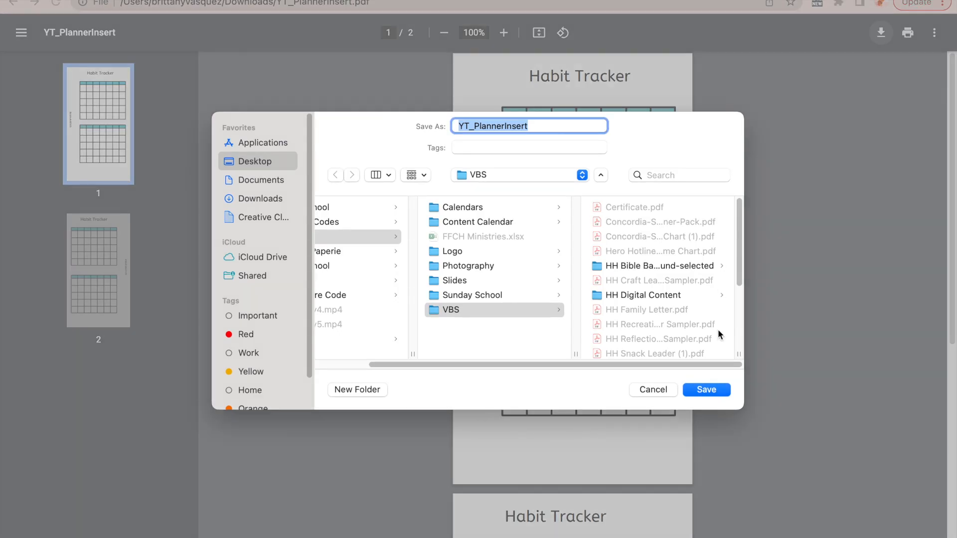
pyautogui.click(662, 386)
pyautogui.click(908, 33)
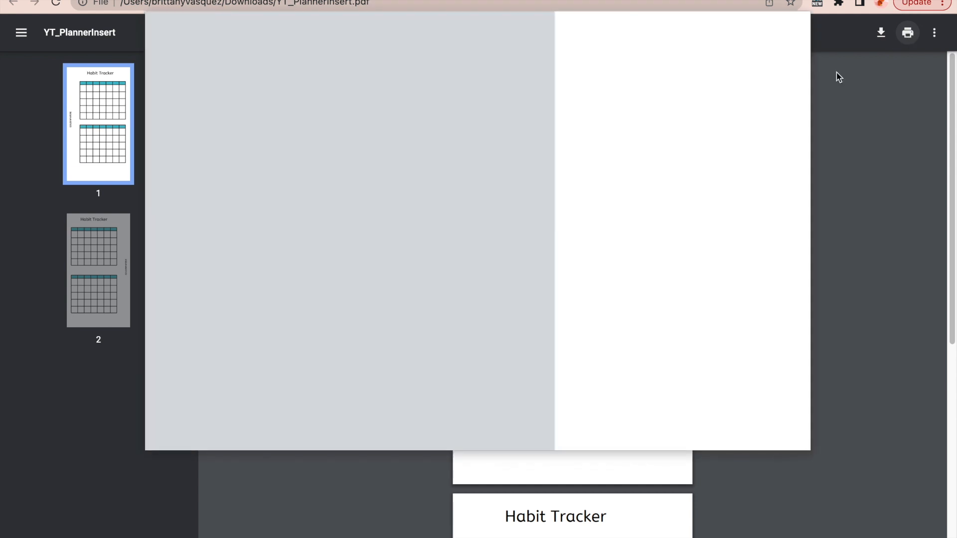
pyautogui.click(648, 234)
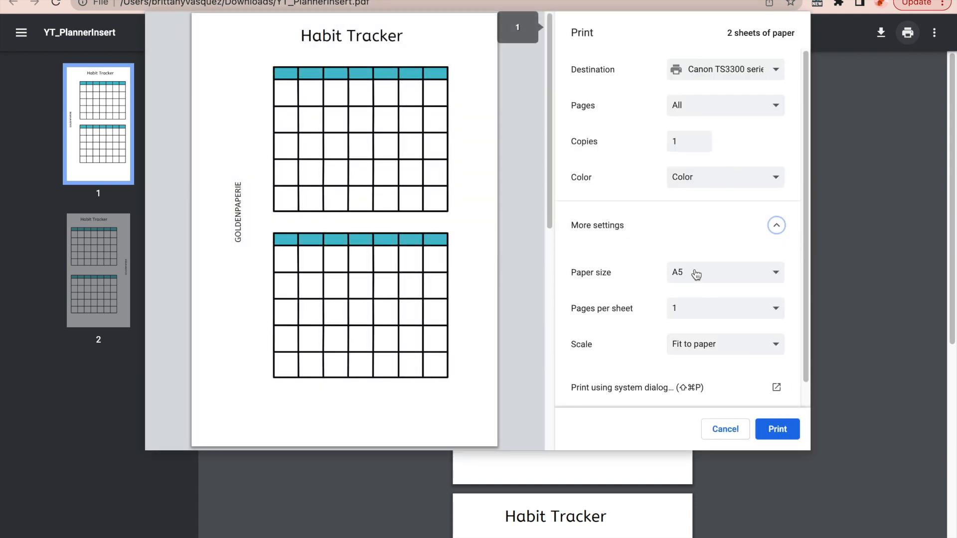
pyautogui.click(695, 273)
pyautogui.click(705, 333)
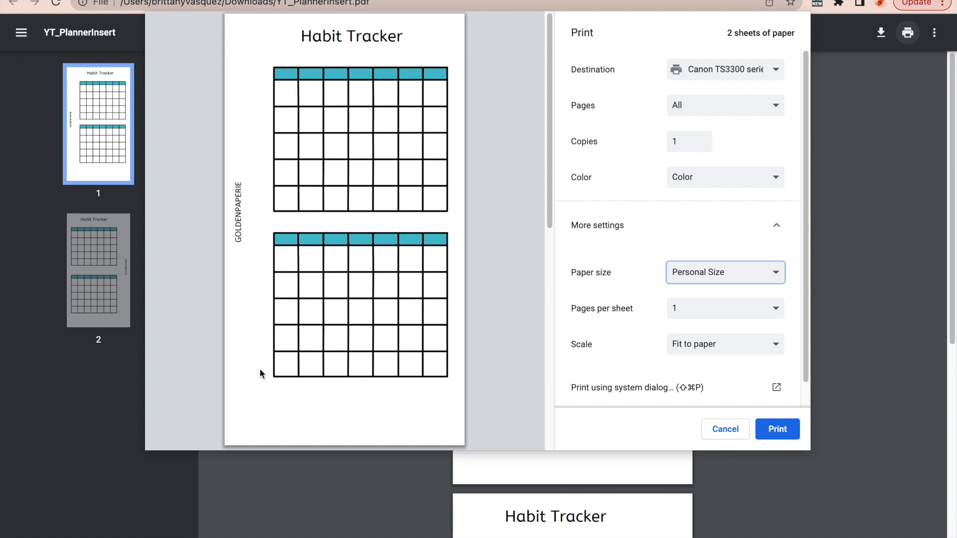
# Preview the page at the Default and Fit to printable area scales, and set the scale back to Fit to paper.
pyautogui.click(705, 349)
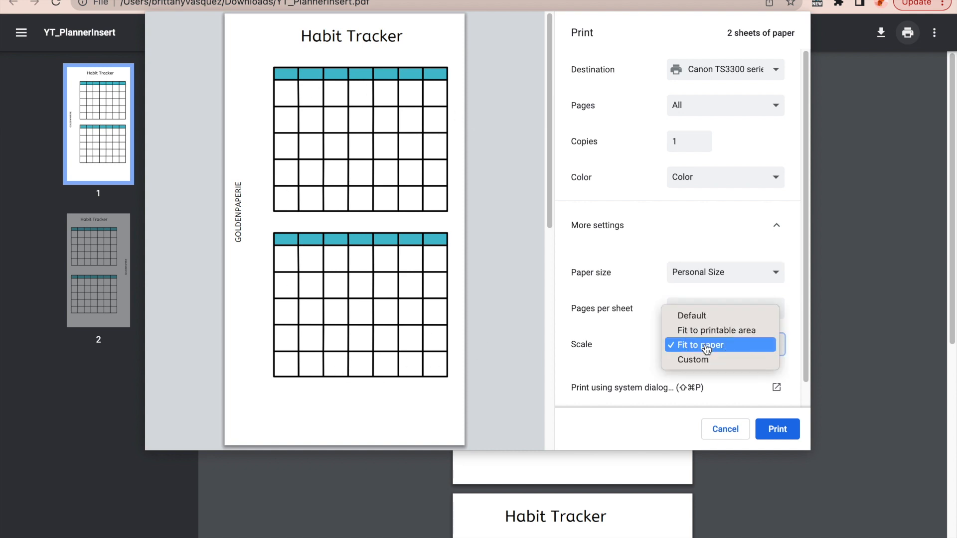
pyautogui.click(704, 317)
pyautogui.click(704, 344)
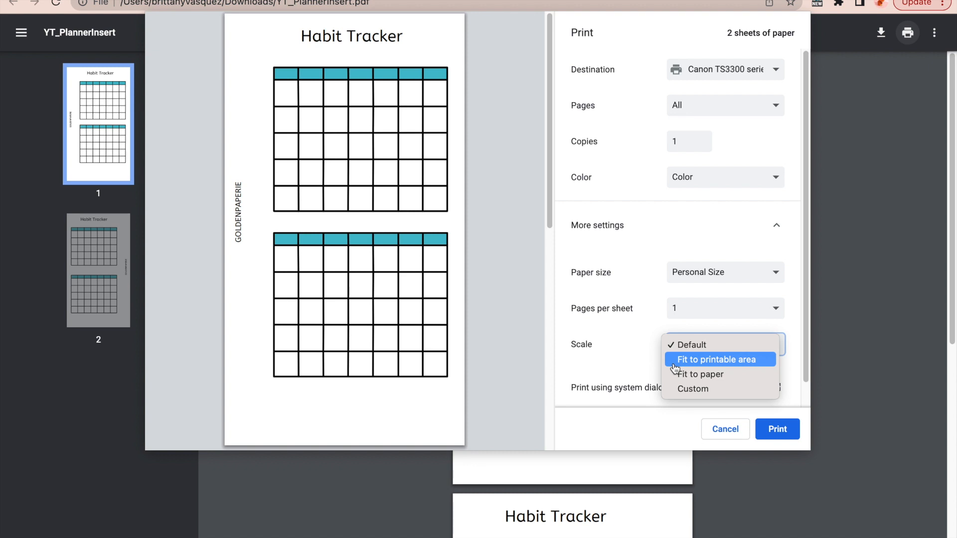
pyautogui.click(693, 360)
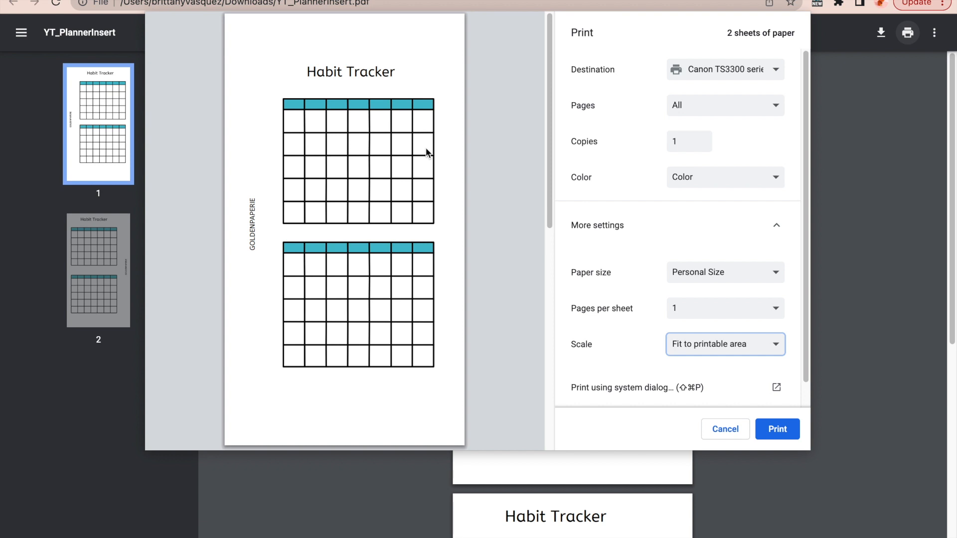
pyautogui.click(718, 358)
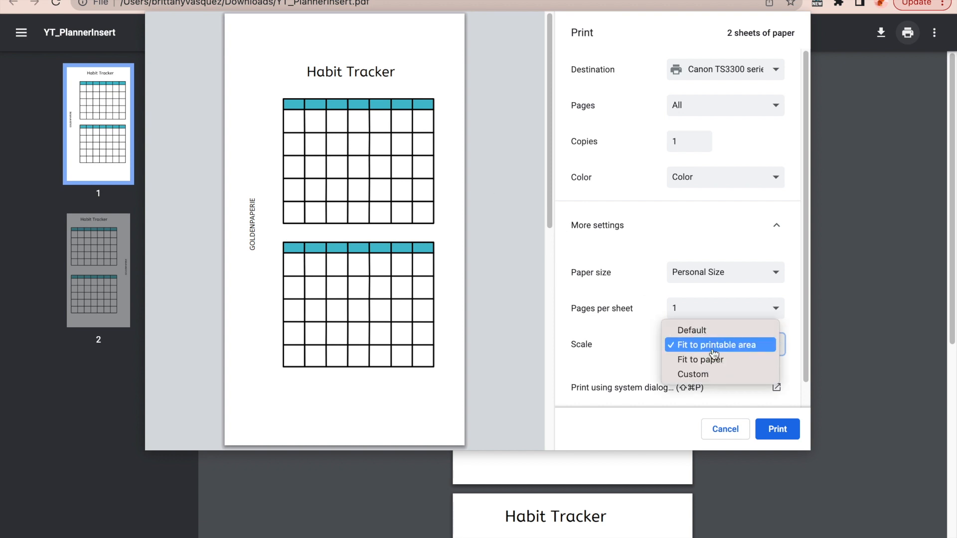
pyautogui.click(714, 358)
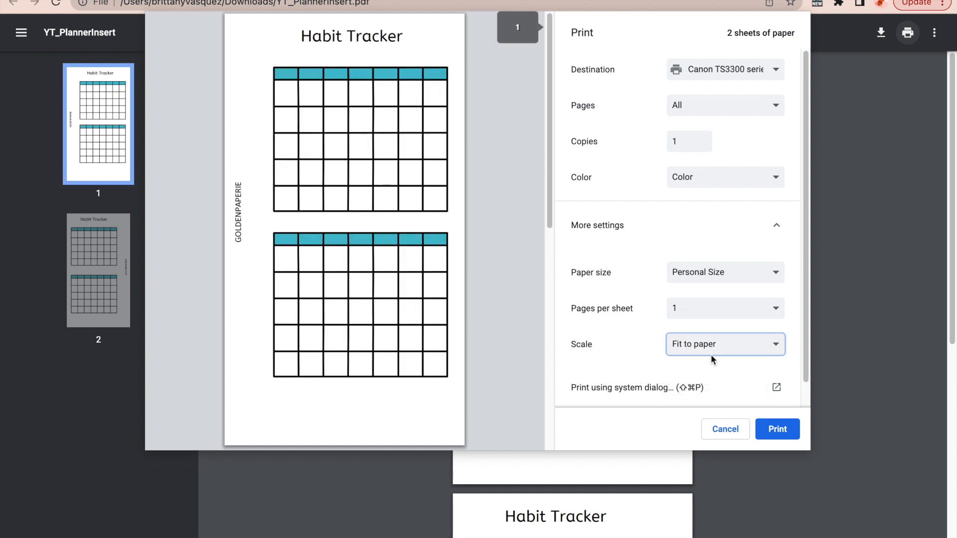
pyautogui.click(710, 355)
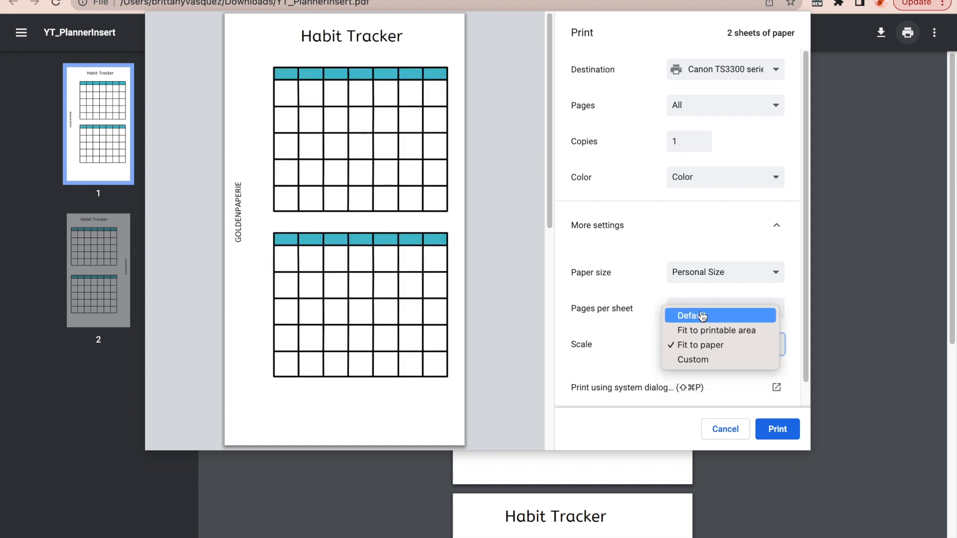
pyautogui.click(702, 316)
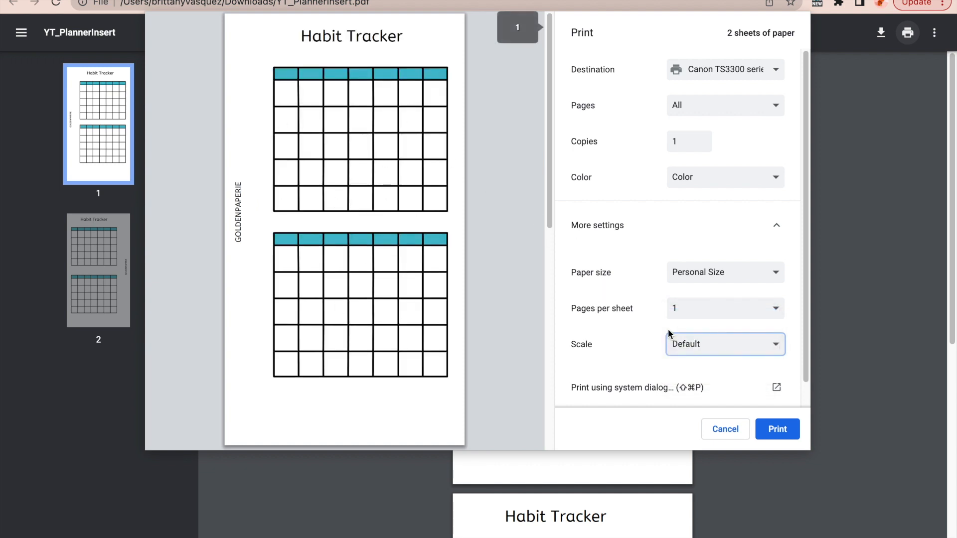
pyautogui.click(680, 344)
pyautogui.click(690, 374)
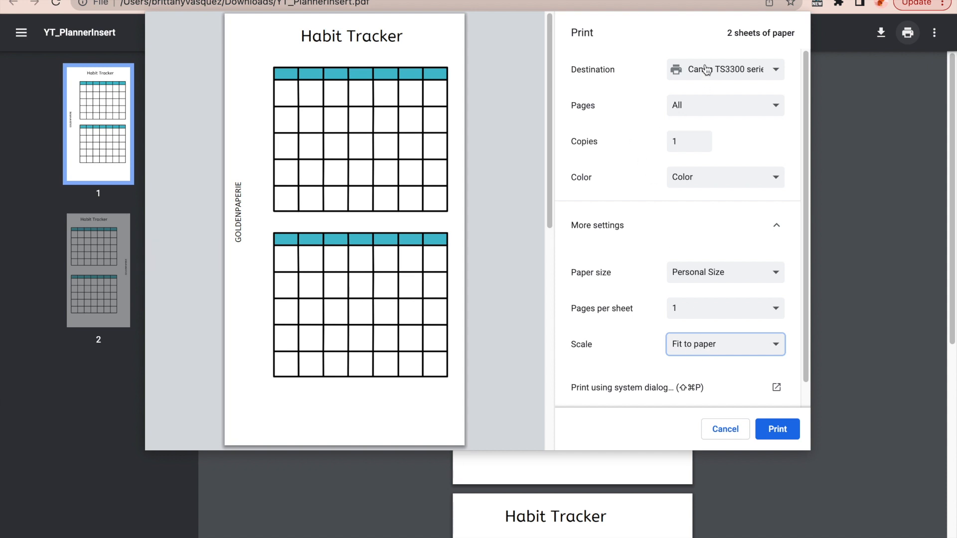
# Review the habit tracker pages in the print preview and cancel the print.
pyautogui.moveTo(550, 98); pyautogui.dragTo(527, 65)
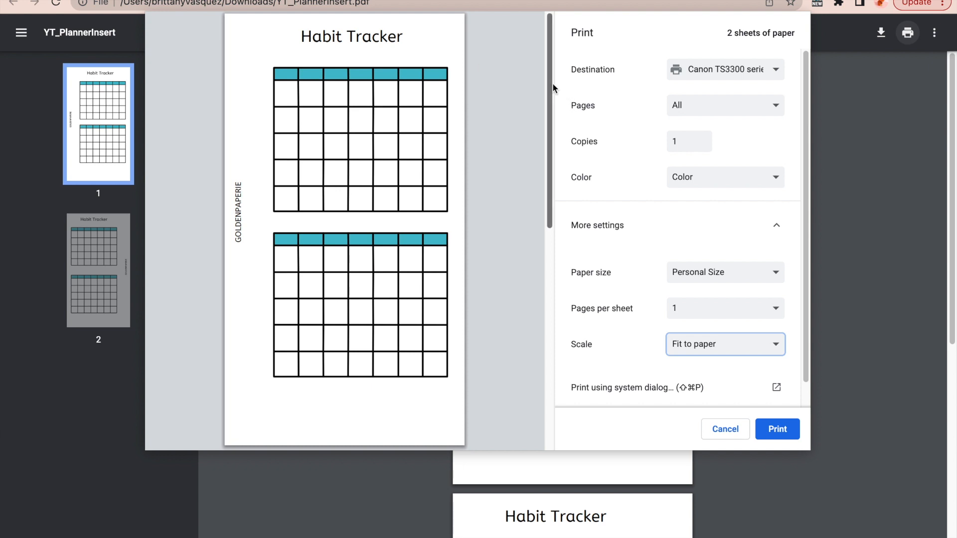
pyautogui.moveTo(552, 83); pyautogui.dragTo(559, 43)
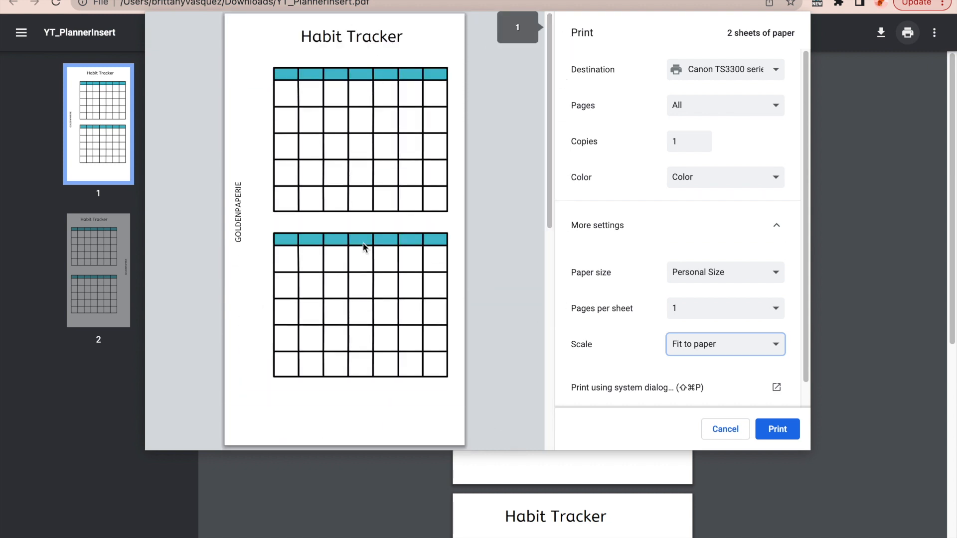
pyautogui.moveTo(547, 171); pyautogui.dragTo(544, 388)
pyautogui.scroll(9, 489, 231)
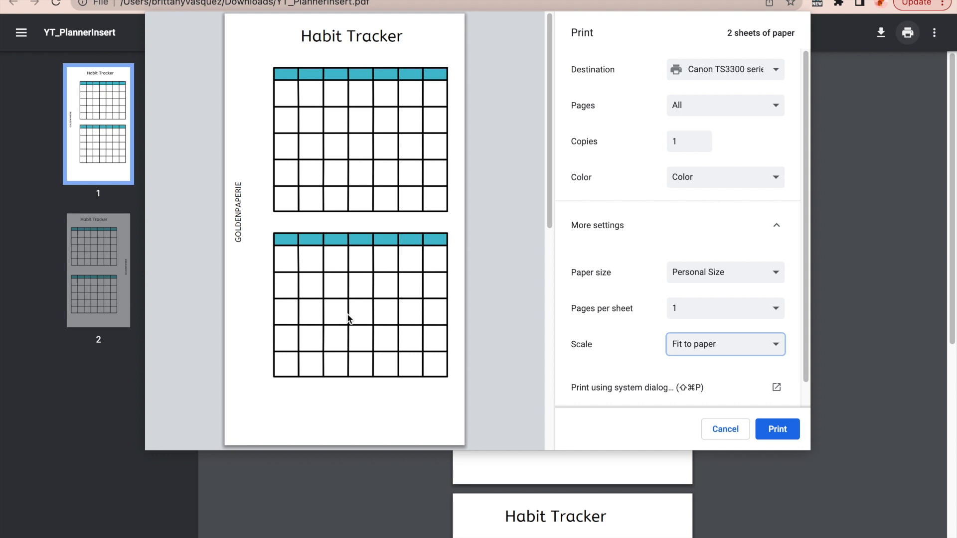
pyautogui.click(737, 437)
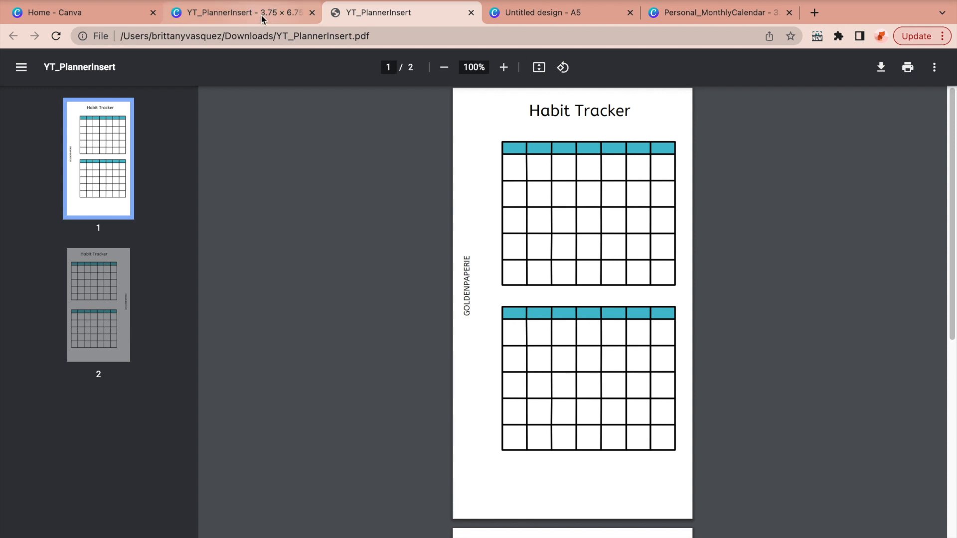
# Switch to Canva and create a blank 8.5 × 11 in Letter design from the home page.
pyautogui.click(261, 14)
pyautogui.click(399, 278)
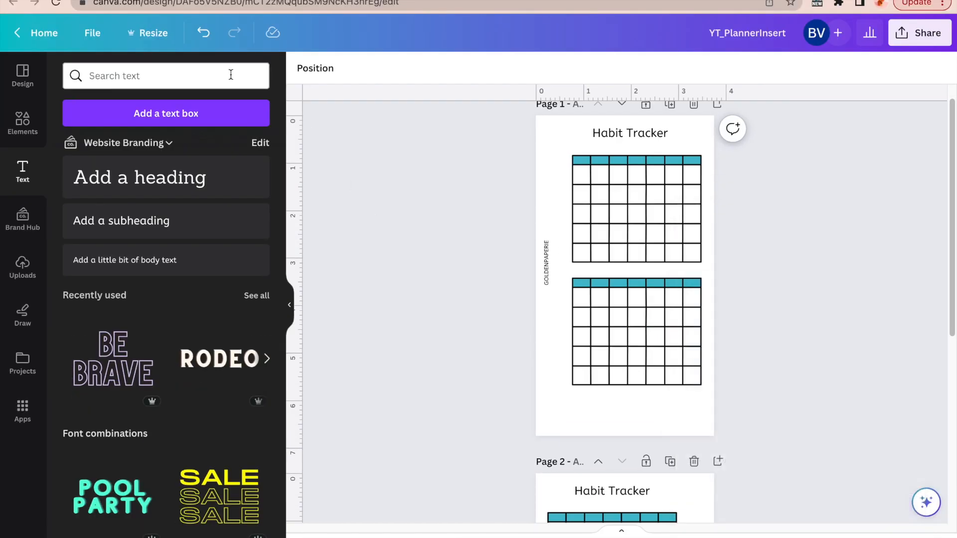
pyautogui.click(33, 35)
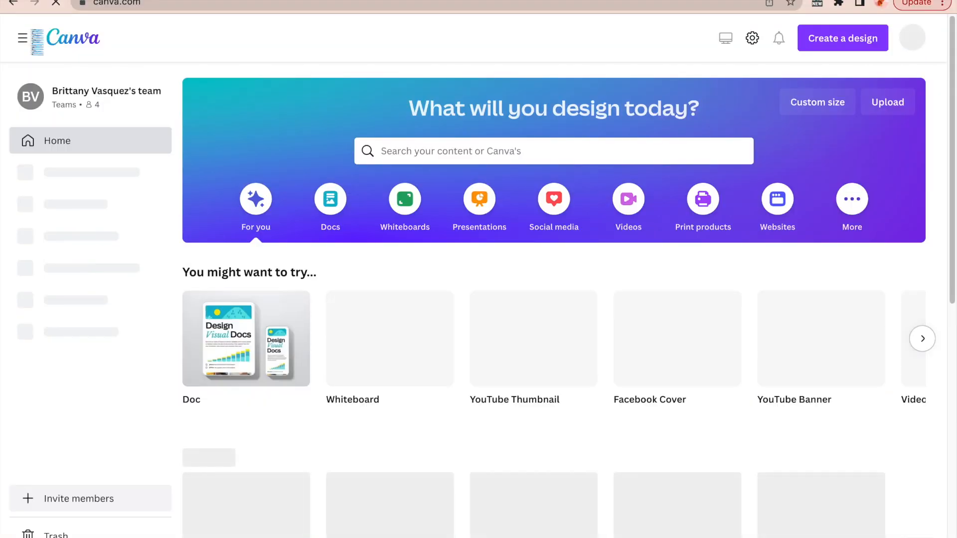
pyautogui.click(834, 40)
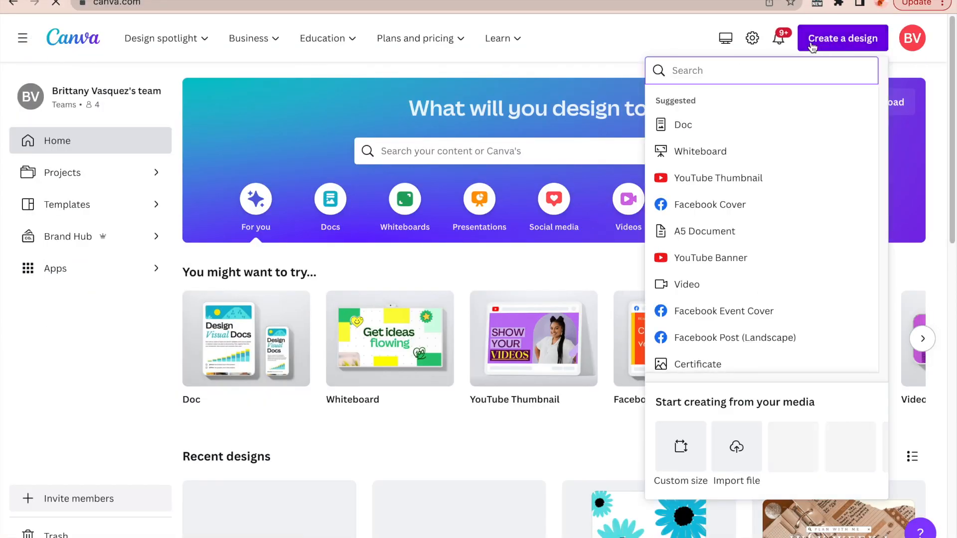
pyautogui.write('LETT')
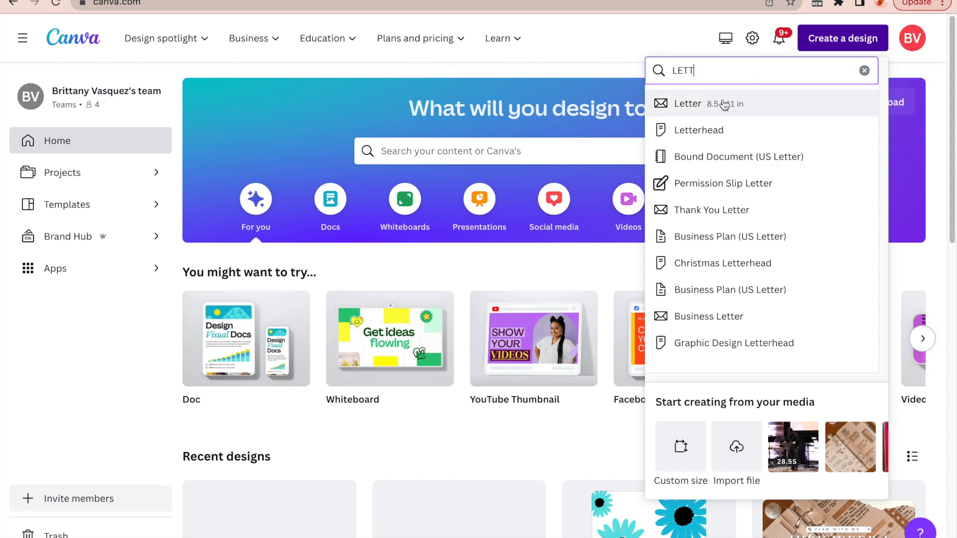
pyautogui.click(723, 102)
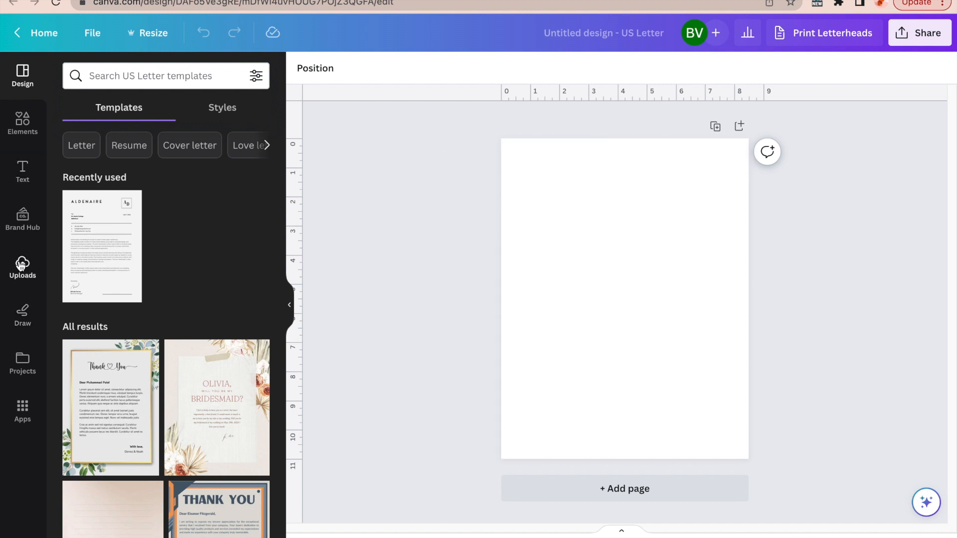
# Show the Letter design's uploads, then open the YT_PlannerInsert design from the recent designs on the home page.
pyautogui.click(21, 264)
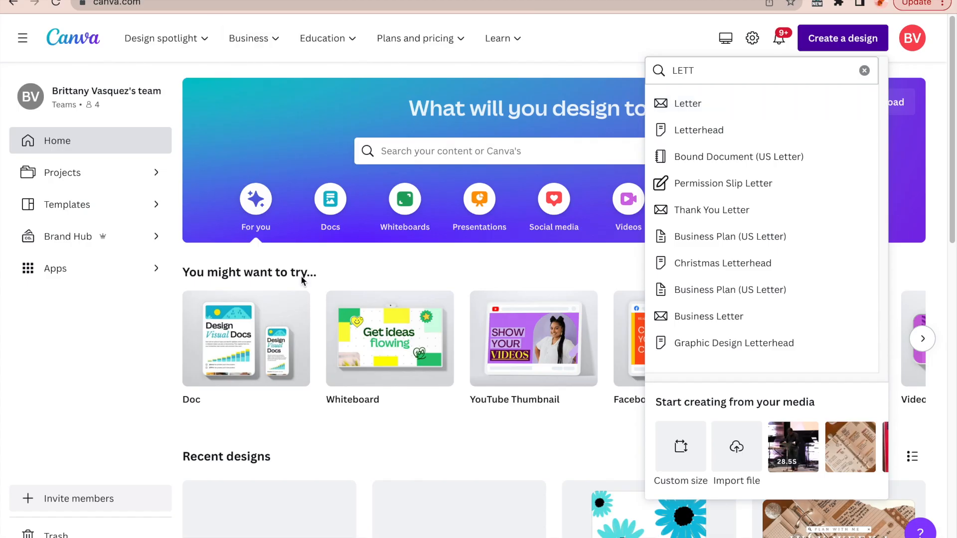
pyautogui.scroll(-4, 473, 363)
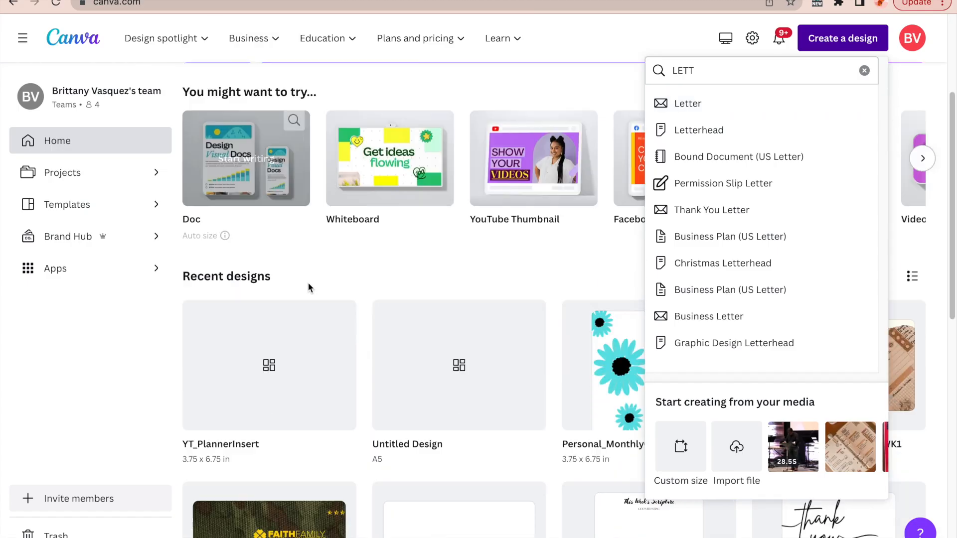
pyautogui.click(251, 366)
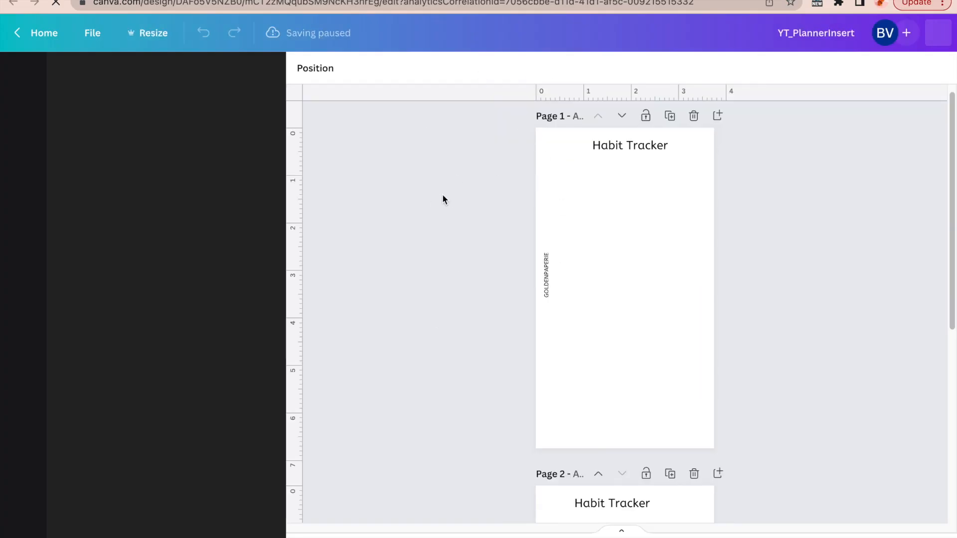
# Download only page 1 of the planner insert as a PNG.
pyautogui.click(924, 30)
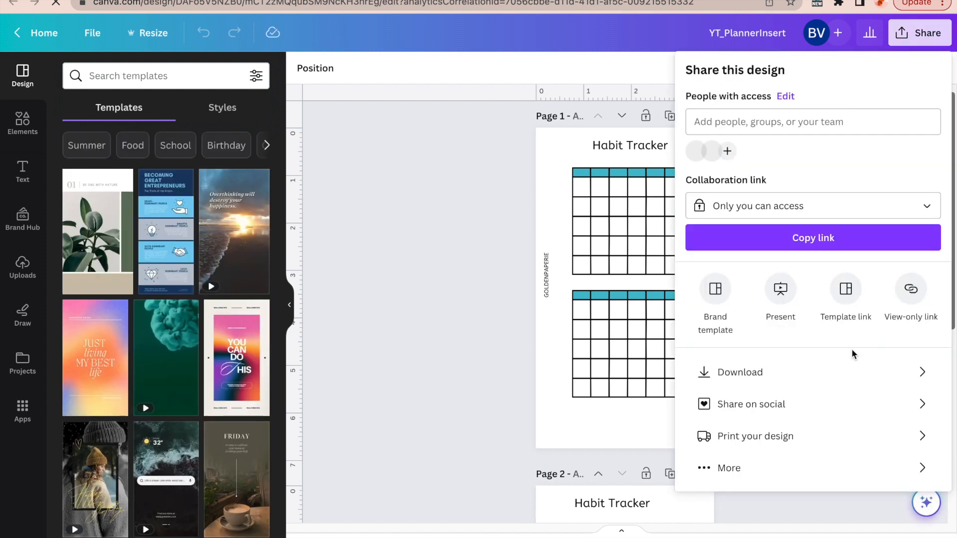
pyautogui.click(922, 372)
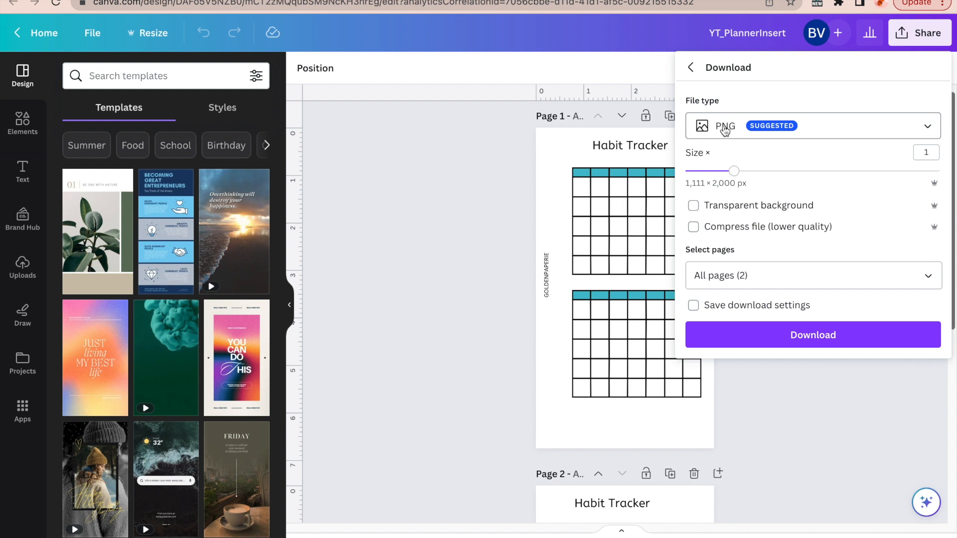
pyautogui.click(933, 275)
pyautogui.click(927, 314)
pyautogui.click(926, 352)
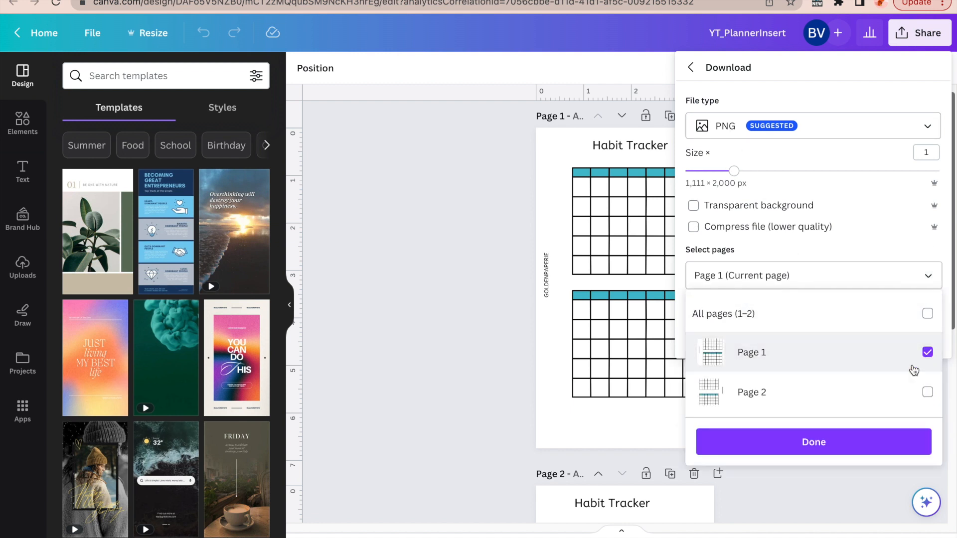
pyautogui.click(850, 443)
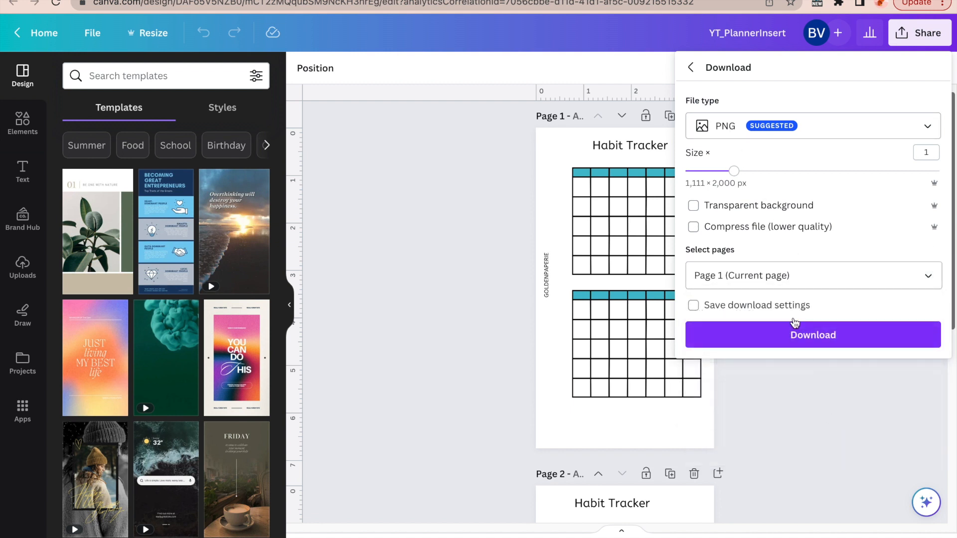
pyautogui.click(809, 343)
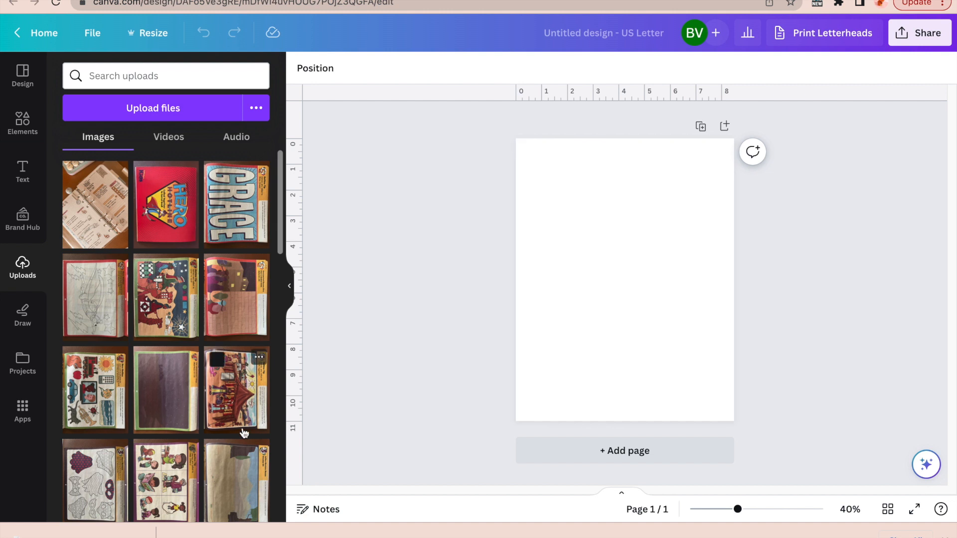
# Upload the downloaded page 1 PNG to the US Letter design and place it on the blank page.
pyautogui.moveTo(77, 532); pyautogui.dragTo(153, 334)
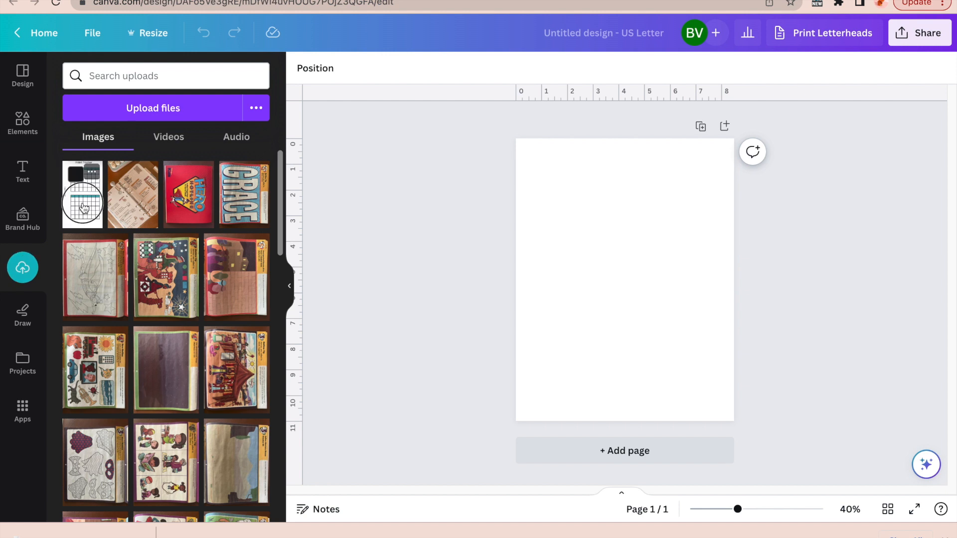
pyautogui.click(86, 207)
pyautogui.moveTo(630, 270)
pyautogui.mouseDown()
pyautogui.moveTo(573, 226)
pyautogui.moveTo(616, 259)
pyautogui.mouseUp()
pyautogui.click(711, 263)
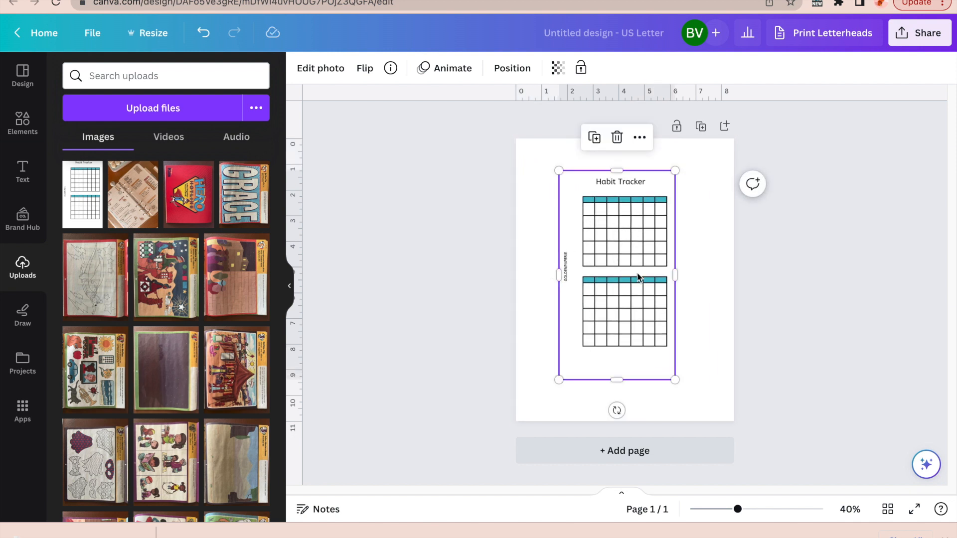
# Move the habit tracker image into the upper-left corner of the letter page.
pyautogui.click(747, 262)
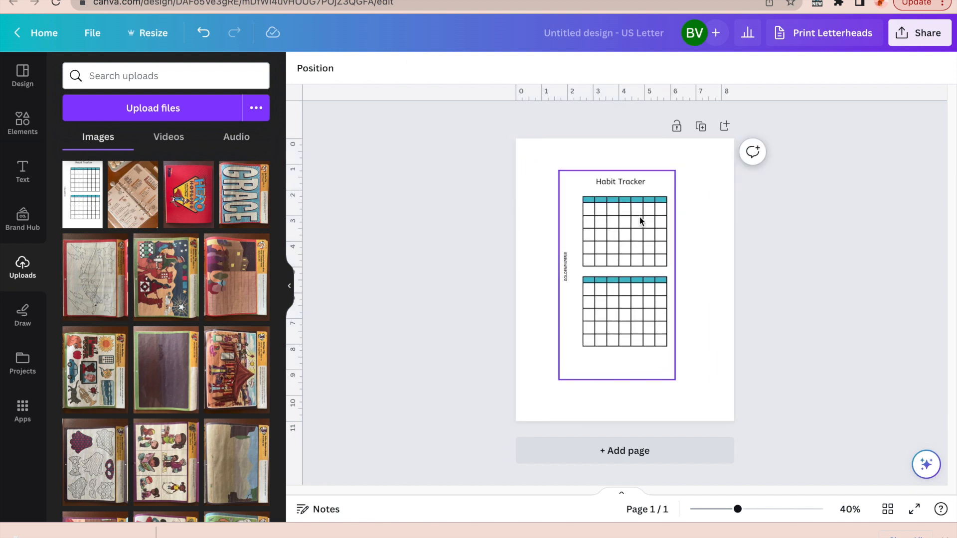
pyautogui.moveTo(626, 280)
pyautogui.mouseDown()
pyautogui.moveTo(617, 271)
pyautogui.moveTo(641, 291)
pyautogui.moveTo(642, 275)
pyautogui.mouseUp()
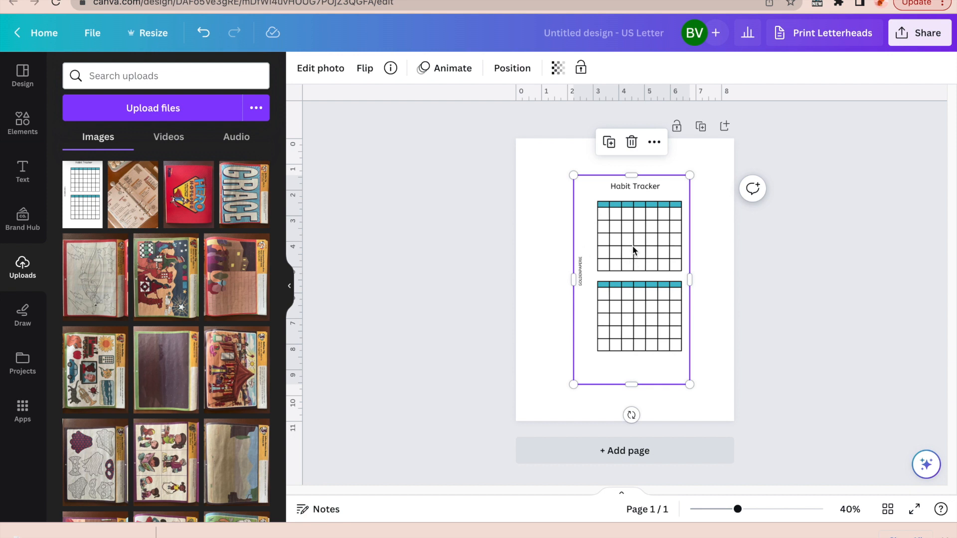
pyautogui.moveTo(633, 255); pyautogui.dragTo(629, 252)
pyautogui.click(801, 285)
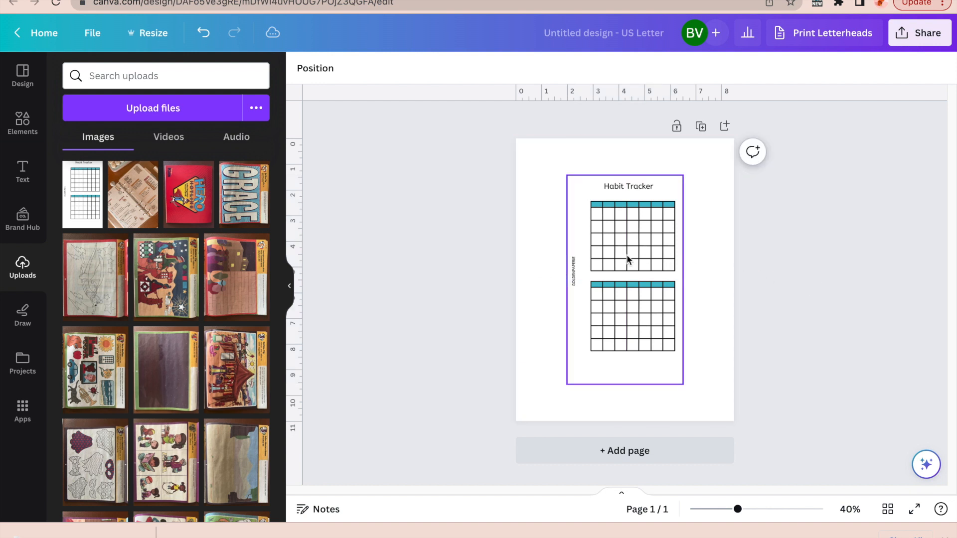
pyautogui.moveTo(626, 259); pyautogui.dragTo(572, 220)
pyautogui.click(808, 313)
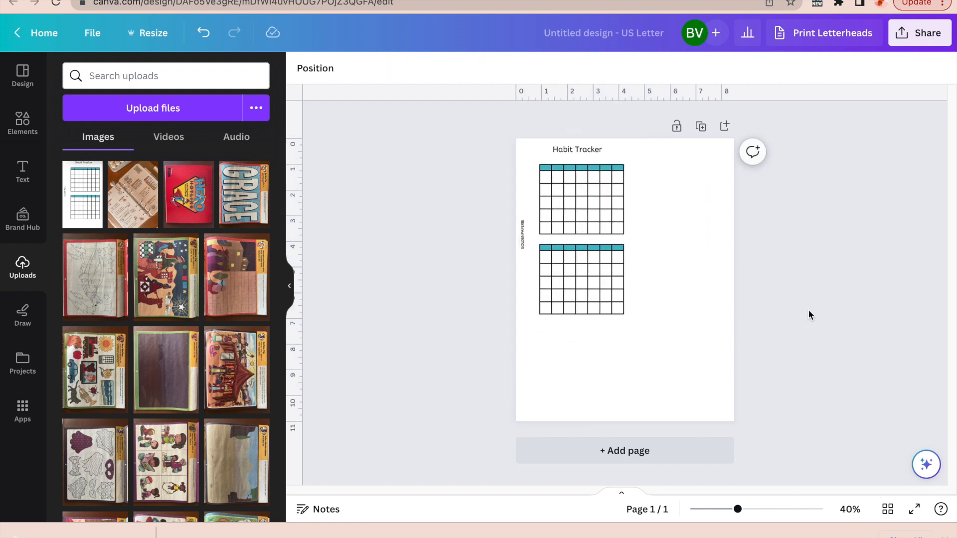
# Duplicate the letter page and delete the habit tracker image from the copy.
pyautogui.click(700, 127)
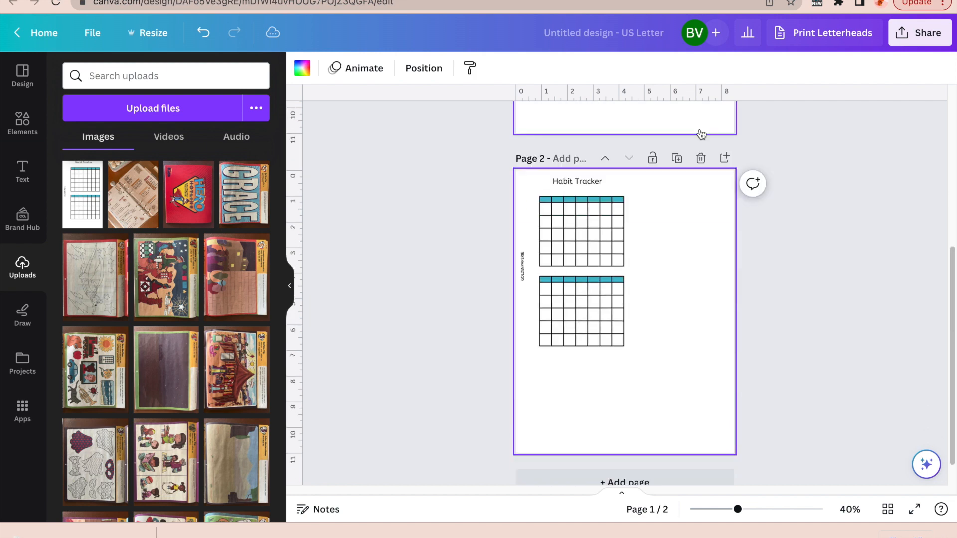
pyautogui.click(582, 269)
pyautogui.press('Delete')
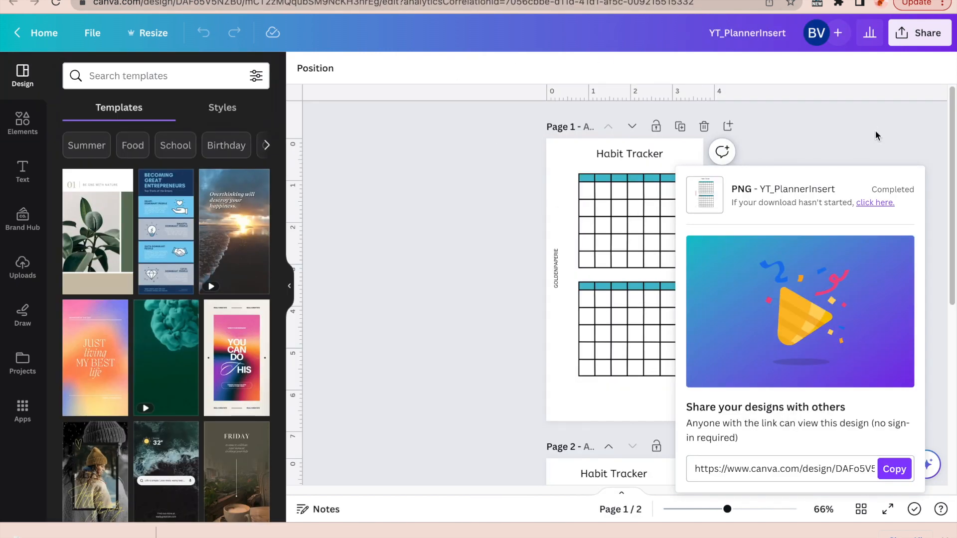
# Switch to the YT_PlannerInsert design and download only page 2 as a PNG.
pyautogui.click(906, 42)
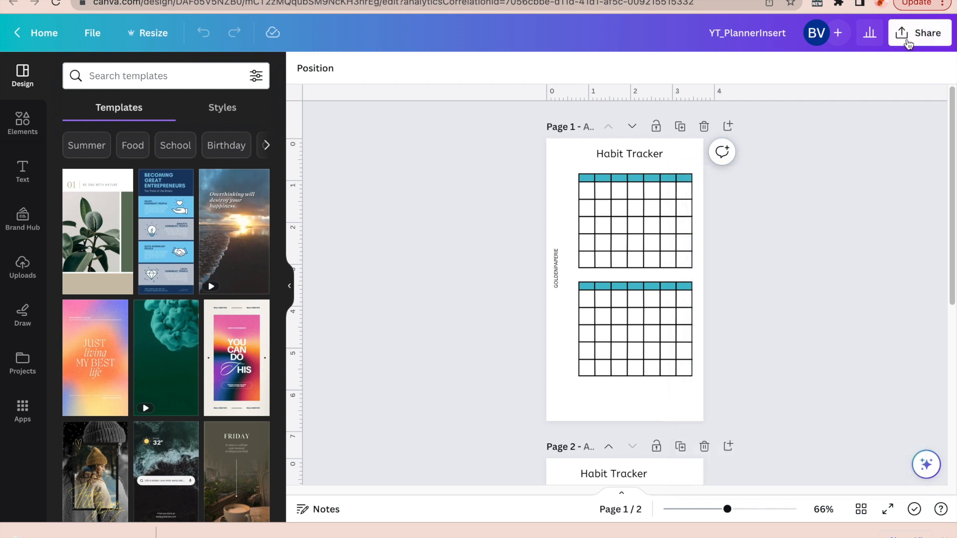
pyautogui.click(910, 39)
pyautogui.click(922, 370)
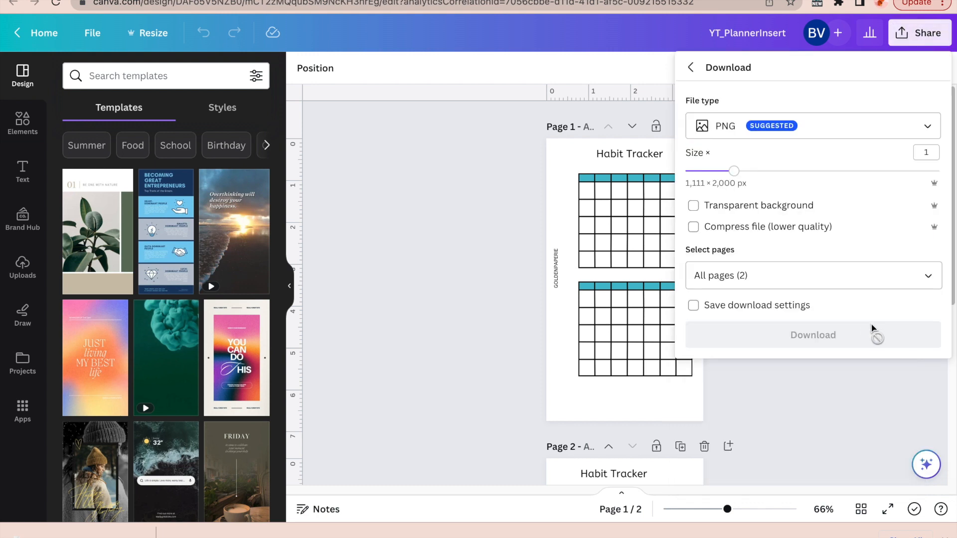
pyautogui.click(927, 275)
pyautogui.click(936, 314)
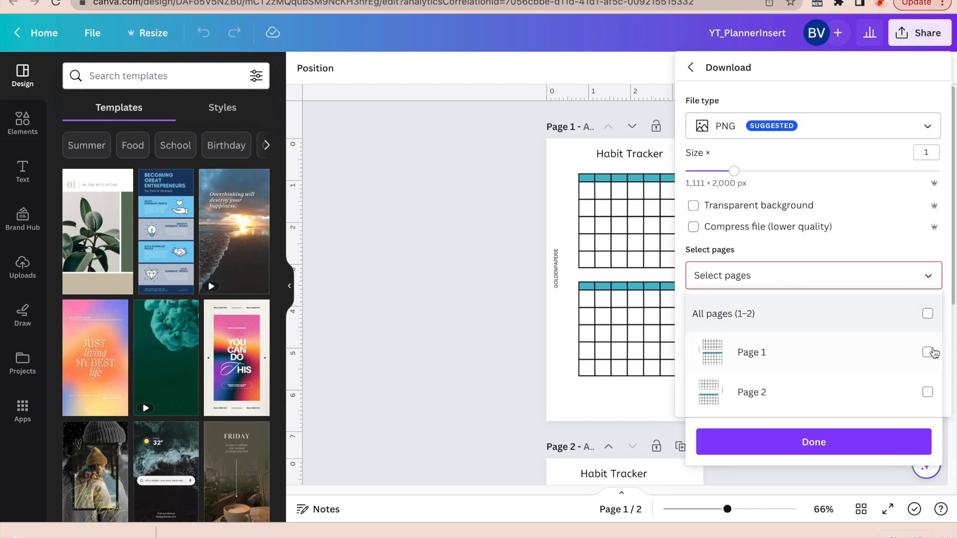
pyautogui.click(928, 392)
pyautogui.click(821, 450)
pyautogui.click(788, 332)
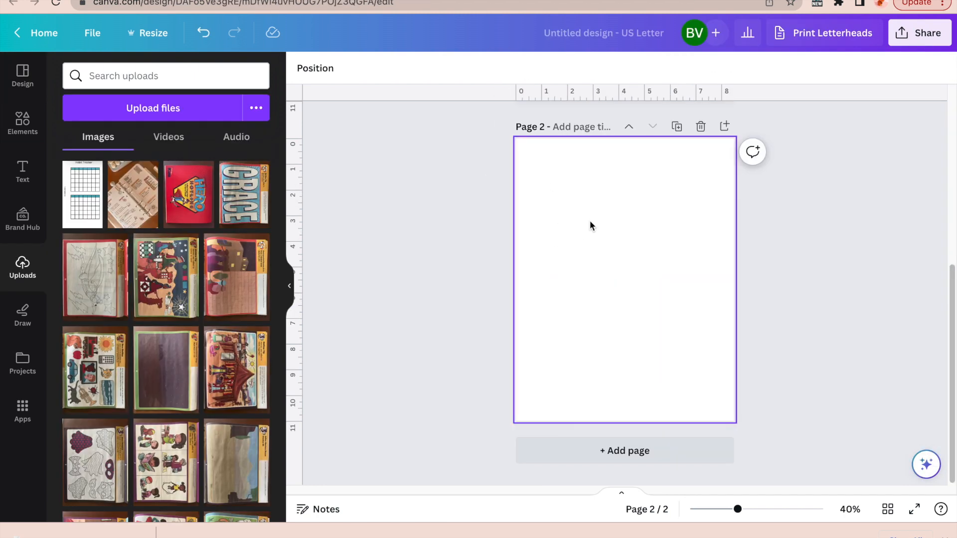
# Return to the US Letter design and upload the downloaded page 2 PNG.
pyautogui.scroll(6, 591, 225)
pyautogui.scroll(-5, 588, 164)
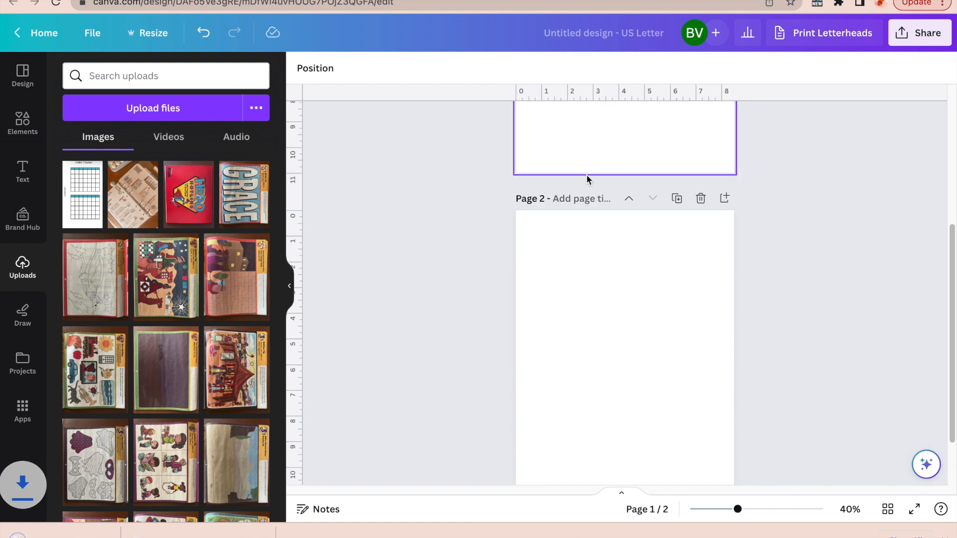
pyautogui.click(614, 337)
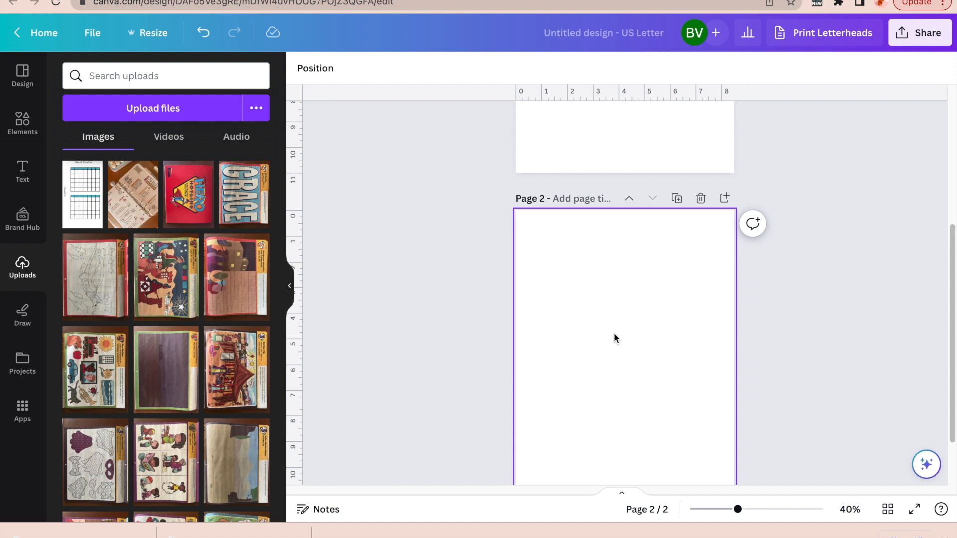
pyautogui.moveTo(30, 533); pyautogui.dragTo(132, 279)
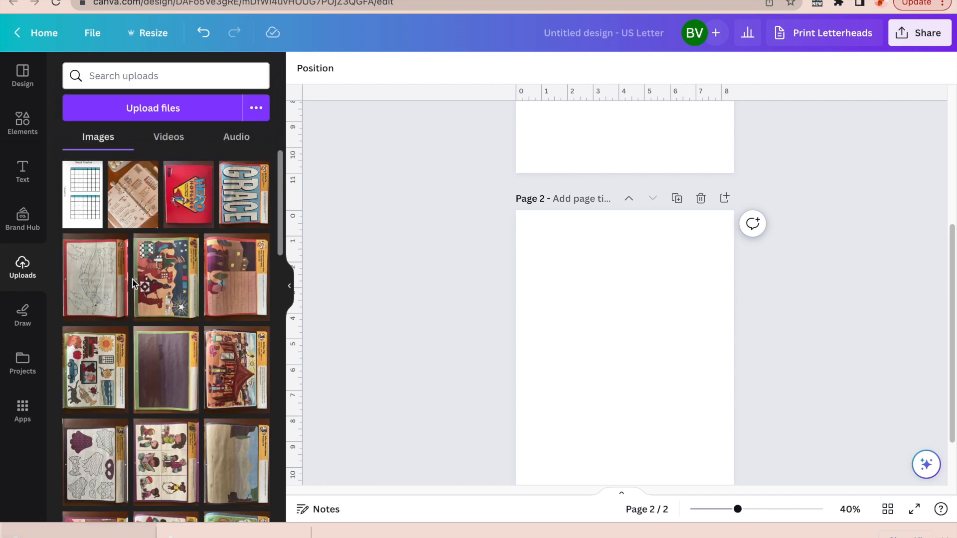
# Add the second habit tracker image to page 2 and align it with the page's upper-right corner.
pyautogui.scroll(5, 623, 259)
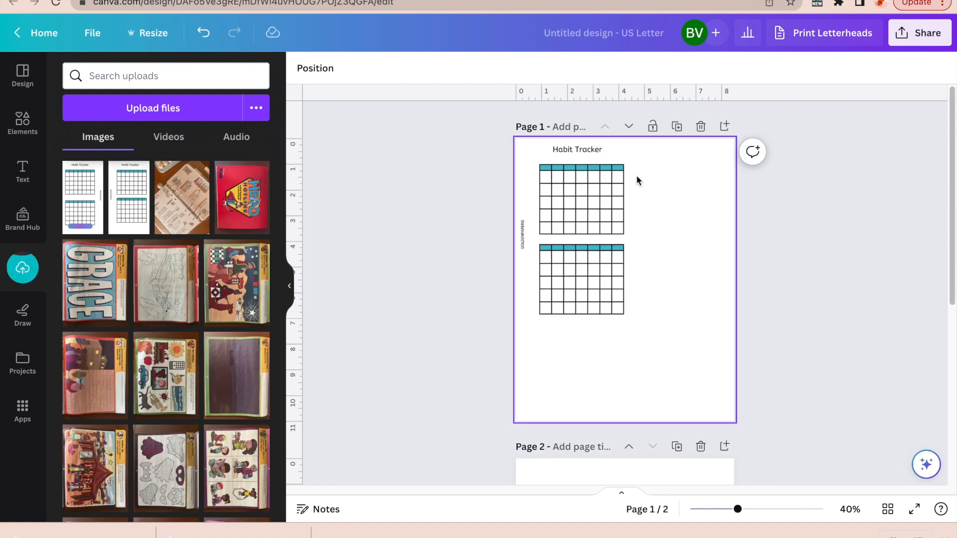
pyautogui.scroll(-1, 636, 177)
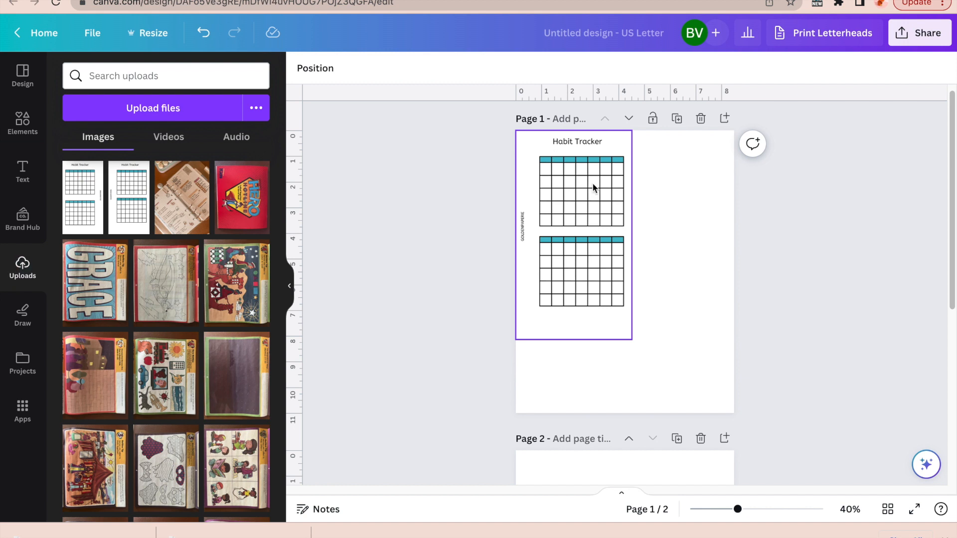
pyautogui.scroll(-6, 593, 183)
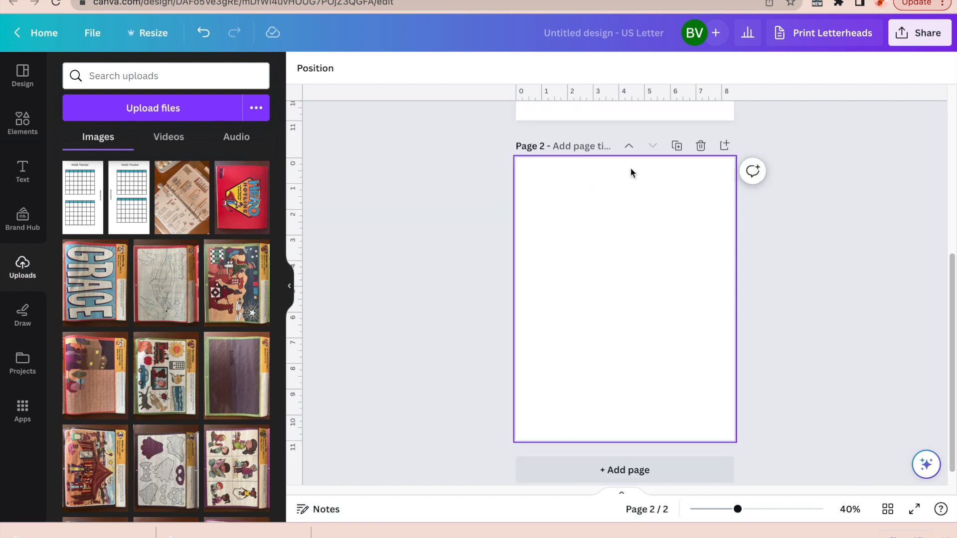
pyautogui.click(83, 197)
pyautogui.moveTo(641, 289); pyautogui.dragTo(692, 252)
pyautogui.click(814, 330)
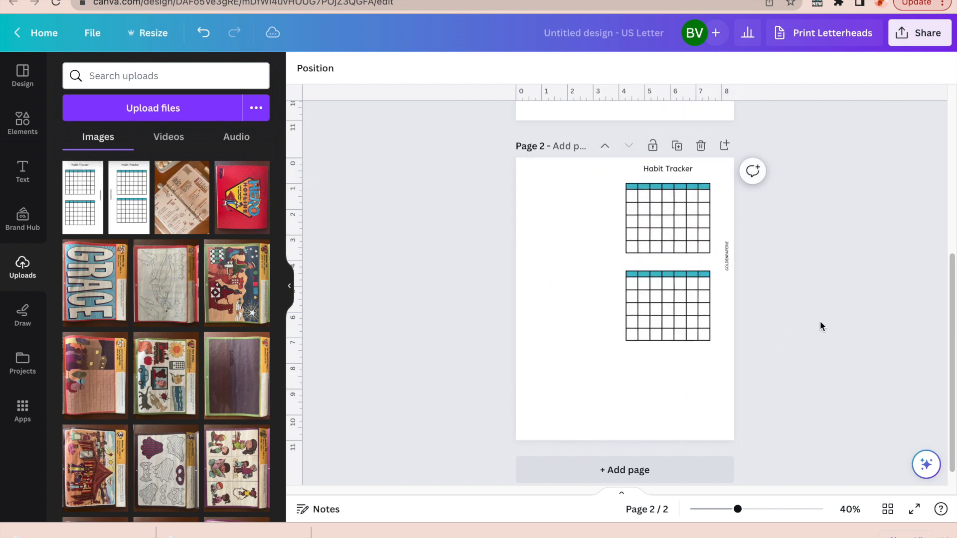
# Compare the placement of the habit tracker images on the two letter pages.
pyautogui.scroll(6, 832, 307)
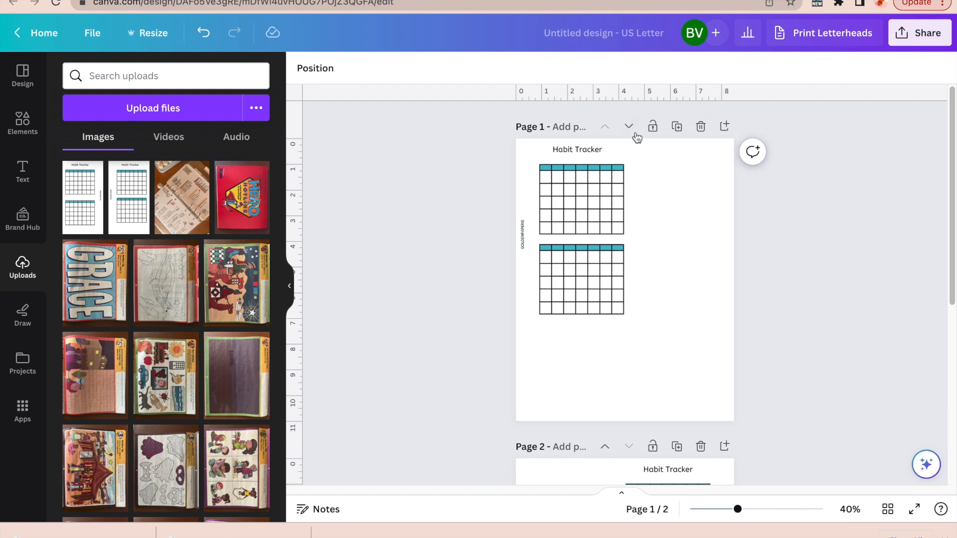
pyautogui.click(573, 189)
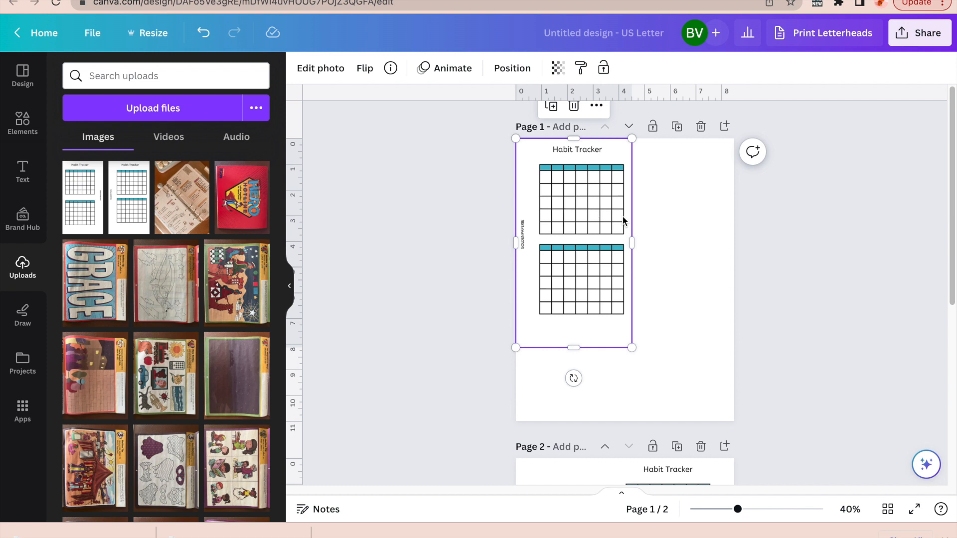
pyautogui.click(681, 225)
pyautogui.scroll(-5, 792, 249)
pyautogui.click(671, 269)
pyautogui.click(841, 198)
pyautogui.scroll(5, 842, 192)
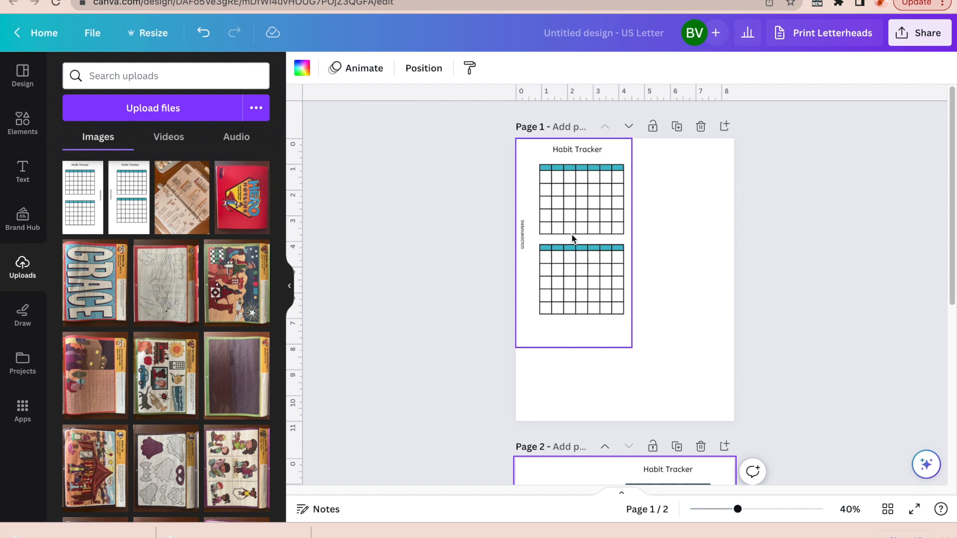
# Add a straight line along the bottom edge of the page 1 tracker image and extend it across the image's full width.
pyautogui.click(590, 226)
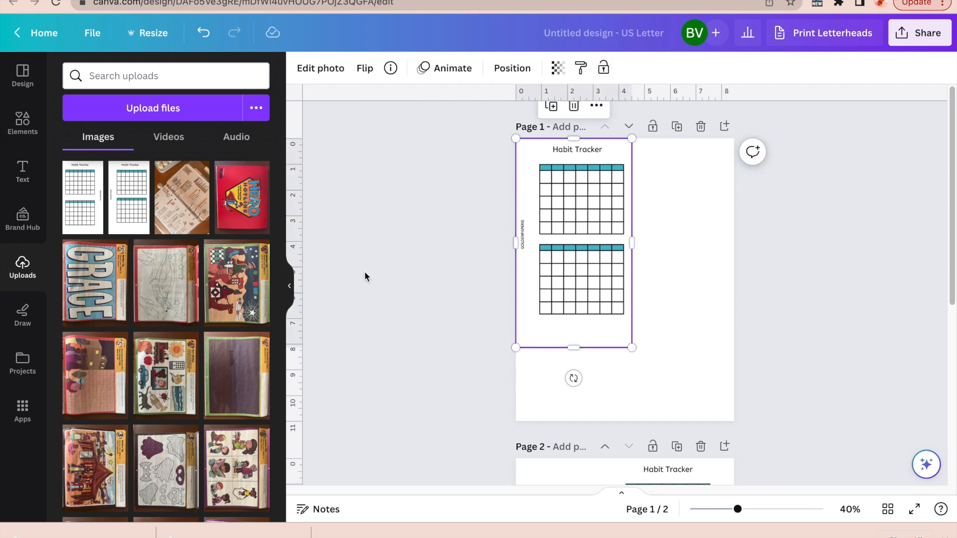
pyautogui.click(23, 122)
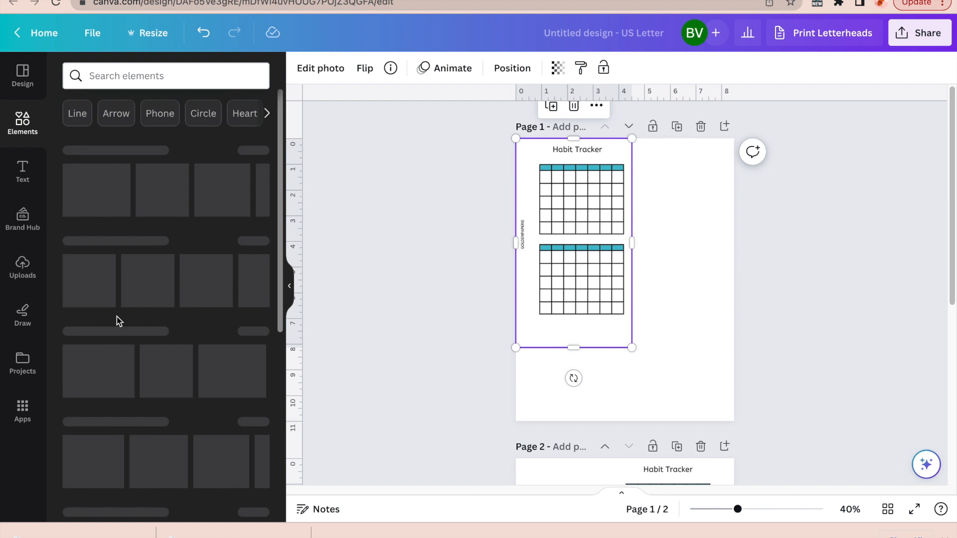
pyautogui.click(180, 279)
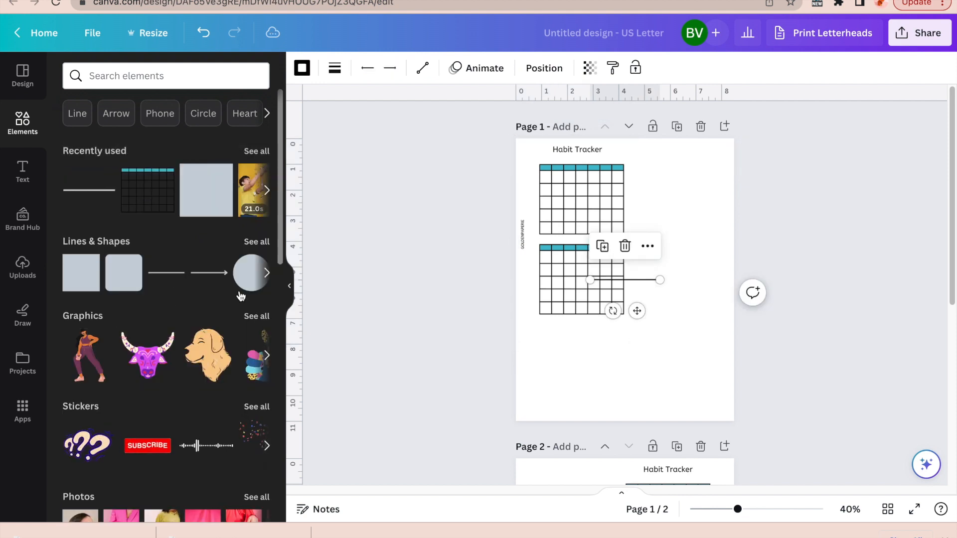
pyautogui.moveTo(647, 278); pyautogui.dragTo(578, 349)
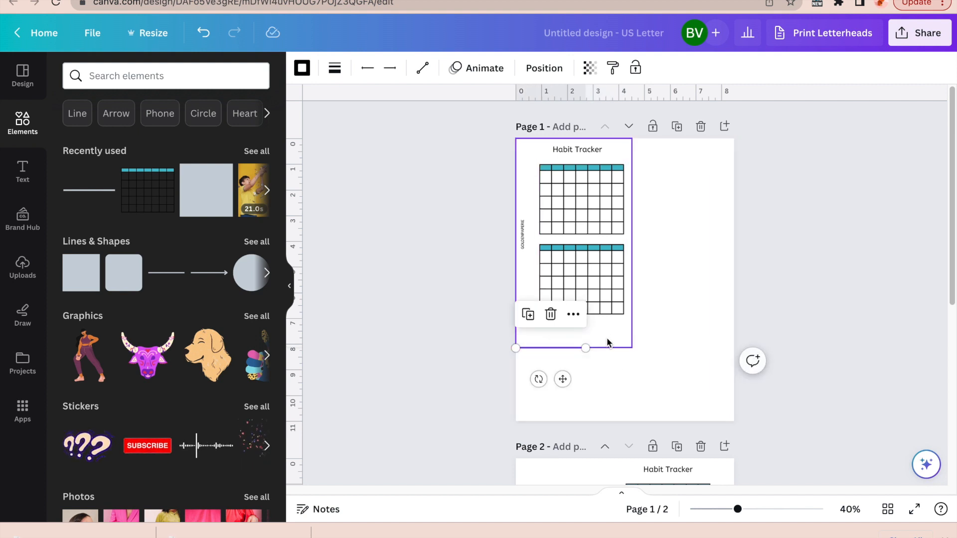
pyautogui.moveTo(585, 348); pyautogui.dragTo(632, 348)
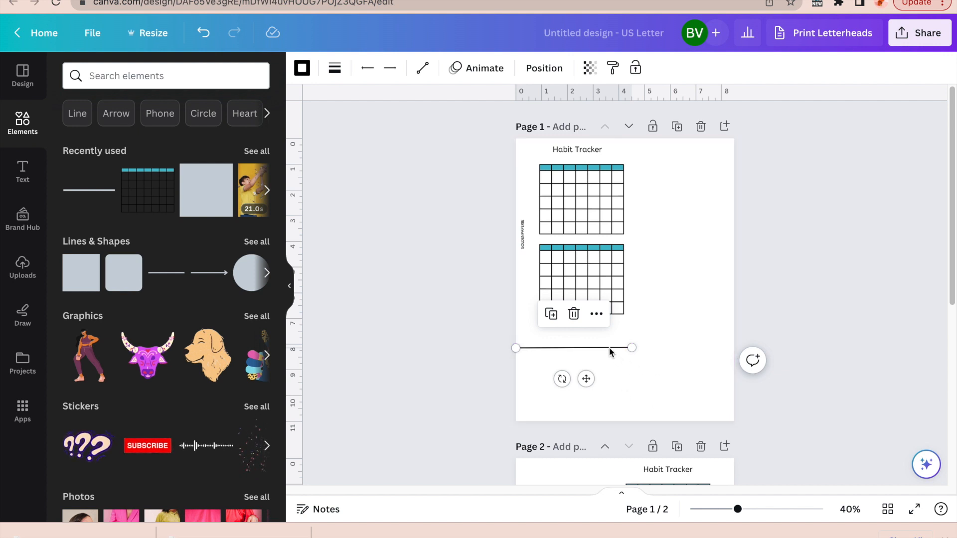
# Duplicate the bottom line and stand the copy vertically along the page 1 tracker image's right edge, spanning the image's full height.
pyautogui.press('super+d')
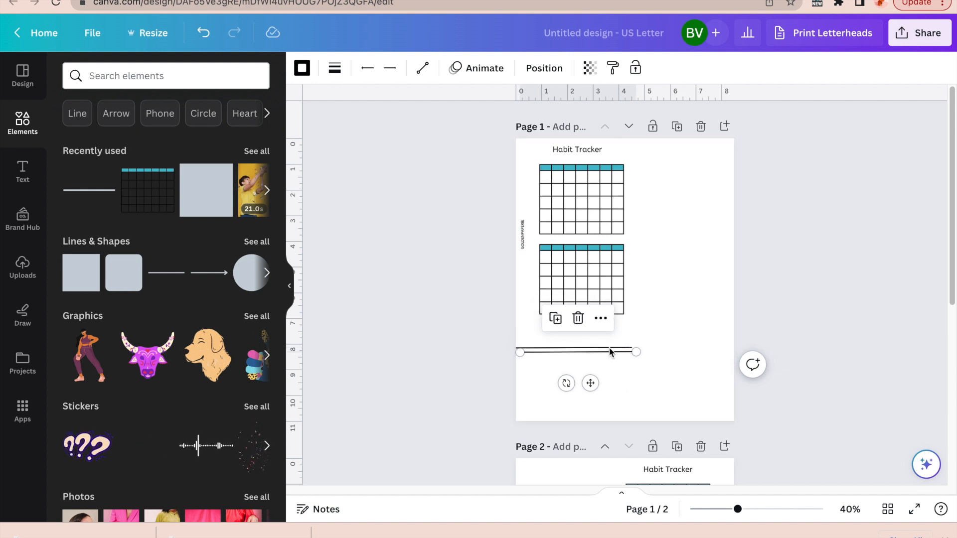
pyautogui.moveTo(609, 352); pyautogui.dragTo(638, 191)
pyautogui.moveTo(632, 254); pyautogui.dragTo(631, 345)
pyautogui.click(633, 401)
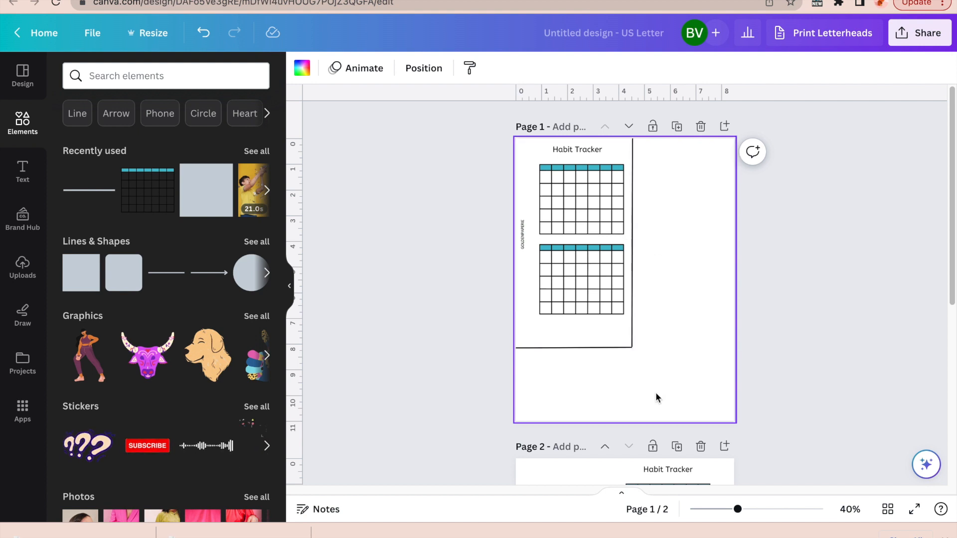
pyautogui.click(840, 269)
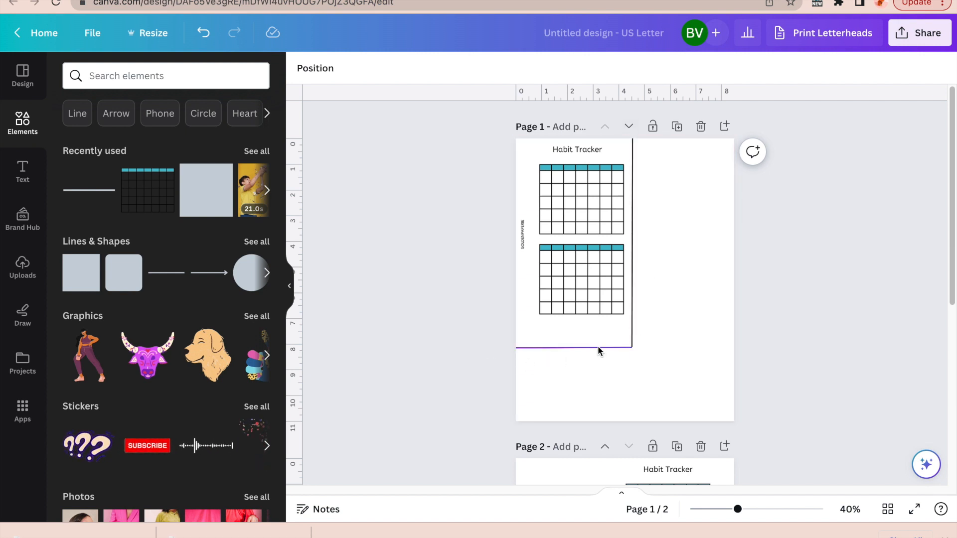
# Shorten the horizontal and vertical lines to about 1 inch each, leaving a corner cutting mark at the tracker image's lower-right corner.
pyautogui.click(560, 351)
pyautogui.moveTo(516, 348); pyautogui.dragTo(607, 348)
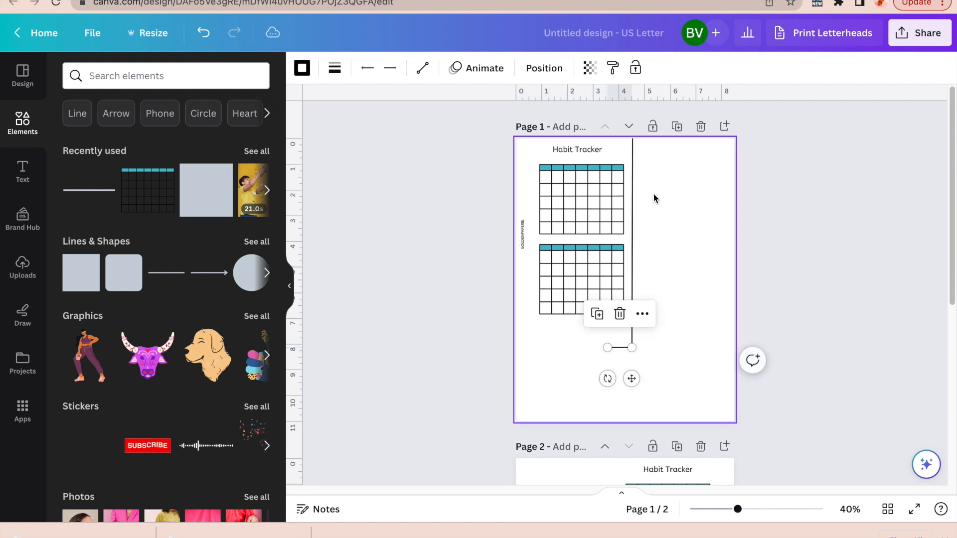
pyautogui.click(633, 160)
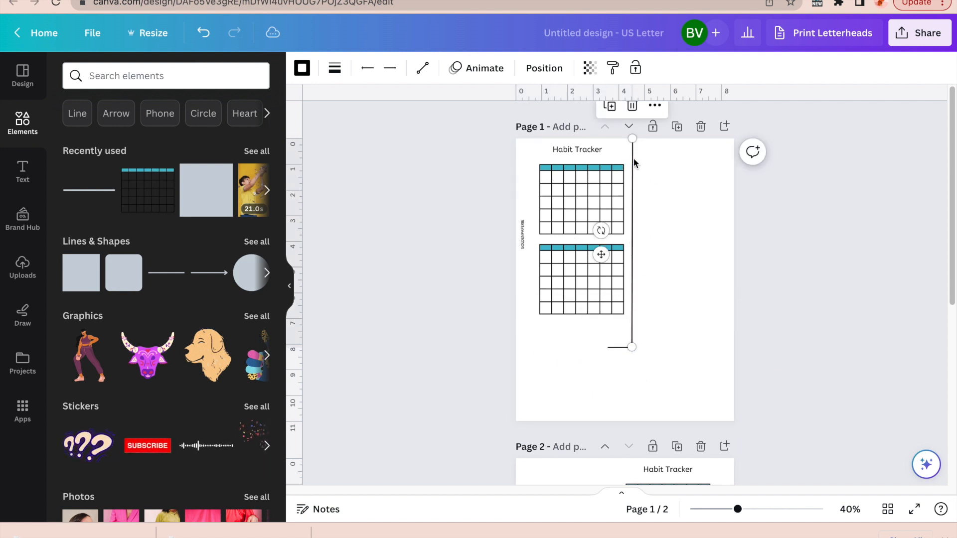
pyautogui.moveTo(632, 139); pyautogui.dragTo(638, 331)
pyautogui.click(683, 359)
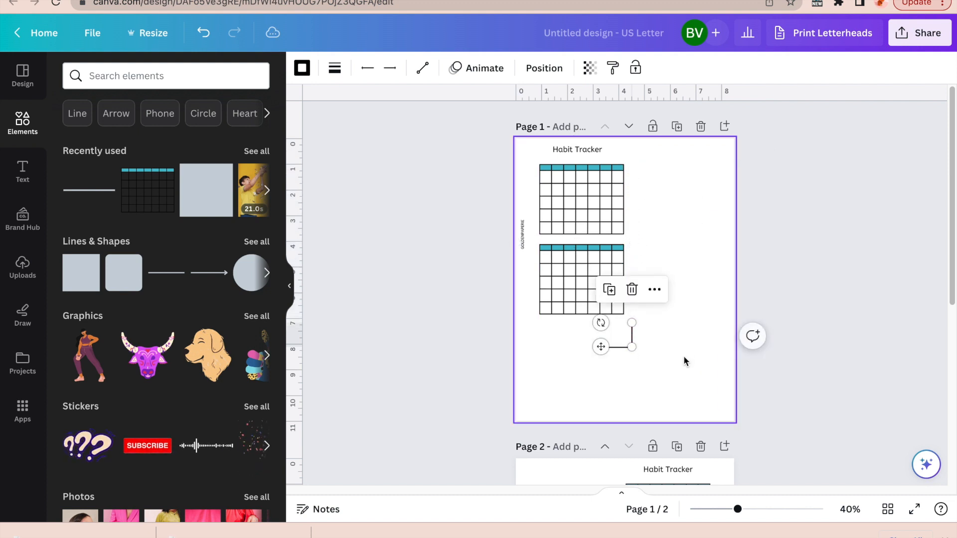
# Recolor both lines of the corner cutting mark to the same custom light gray.
pyautogui.click(632, 344)
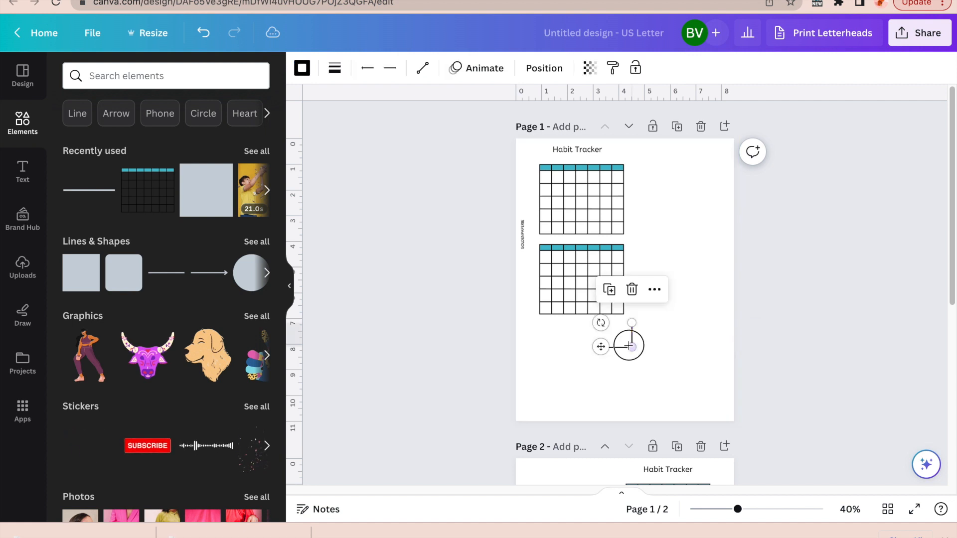
pyautogui.click(305, 68)
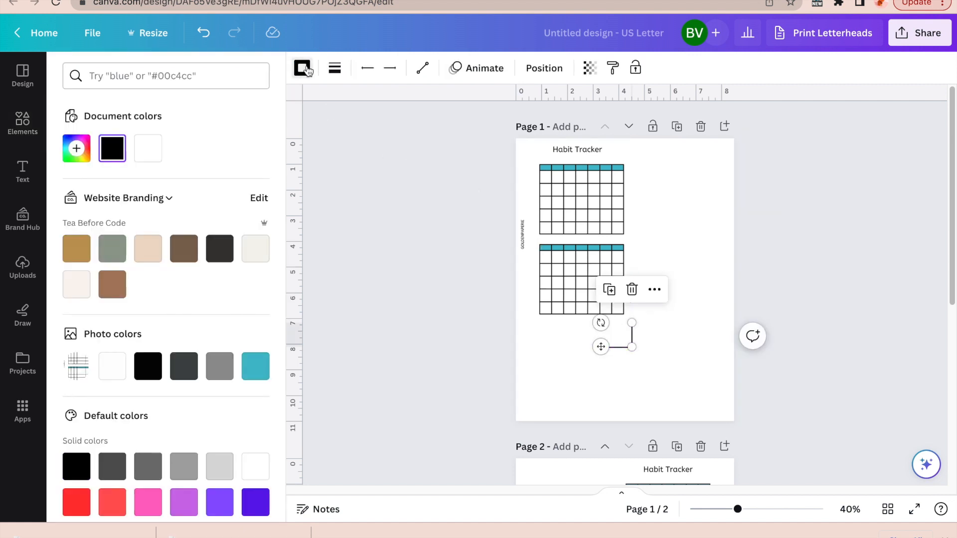
pyautogui.click(76, 148)
pyautogui.moveTo(81, 251); pyautogui.dragTo(77, 193)
pyautogui.click(624, 348)
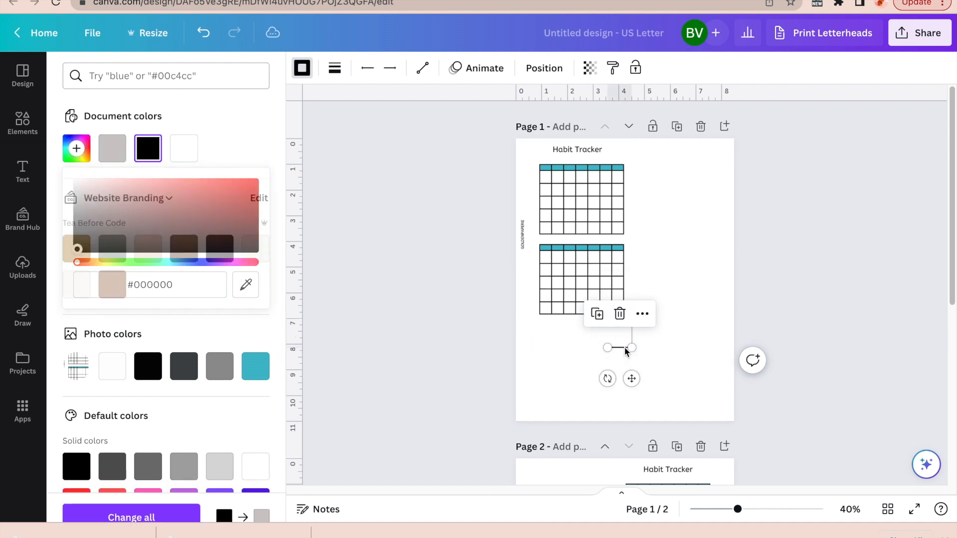
pyautogui.click(113, 148)
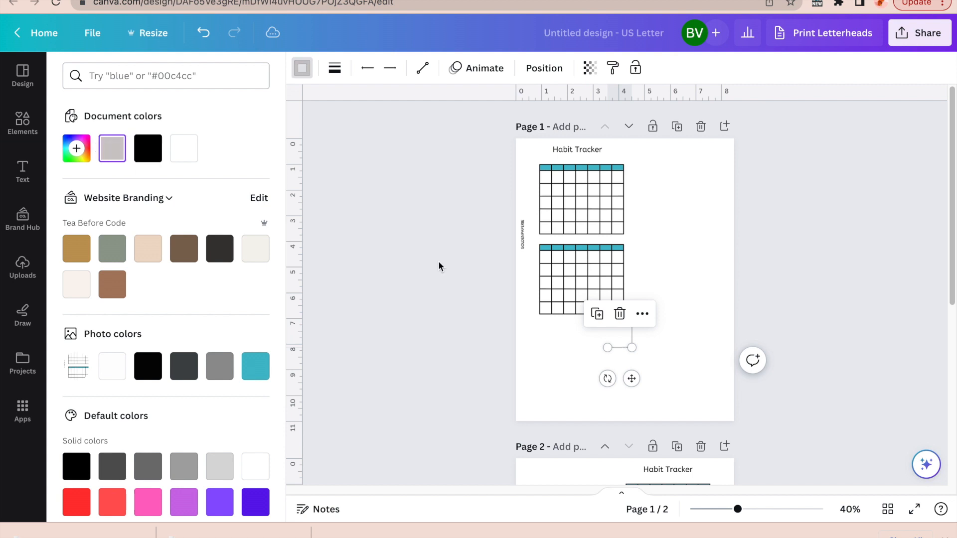
pyautogui.click(811, 328)
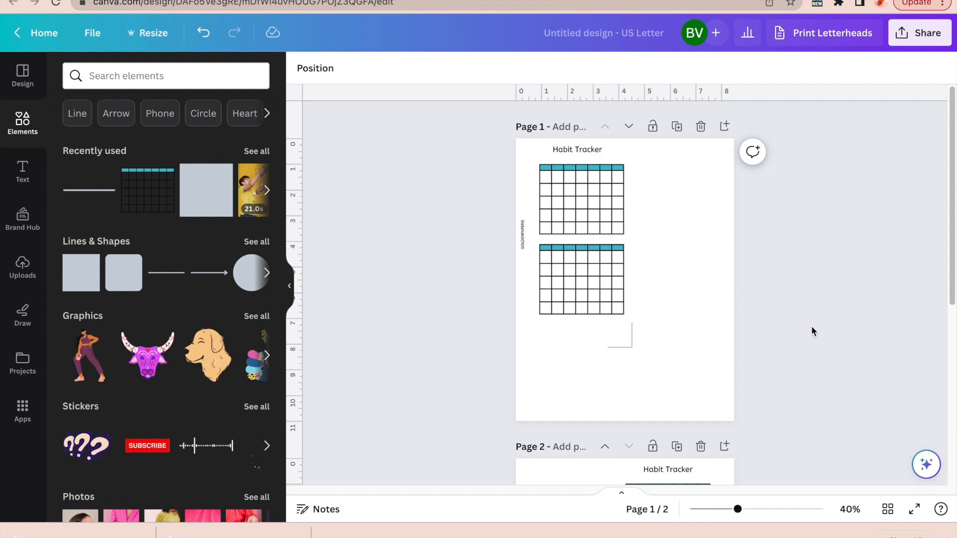
# Look over the A5 August calendar design and the available elements and templates.
pyautogui.moveTo(638, 1)
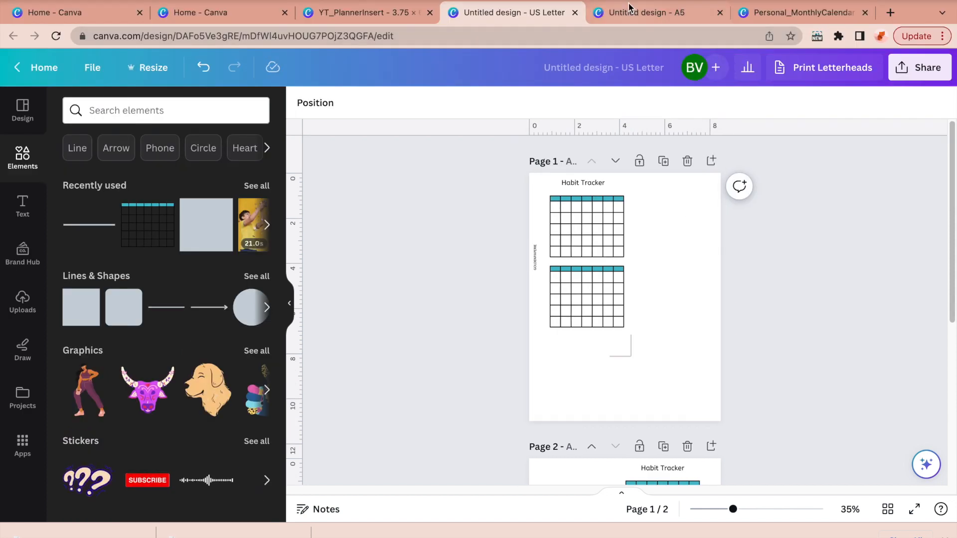
pyautogui.click(629, 7)
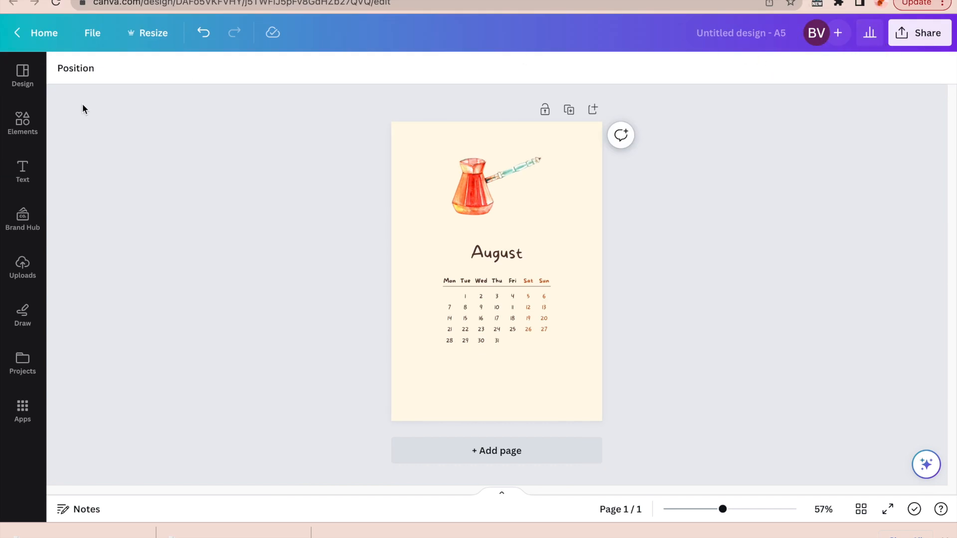
pyautogui.click(27, 115)
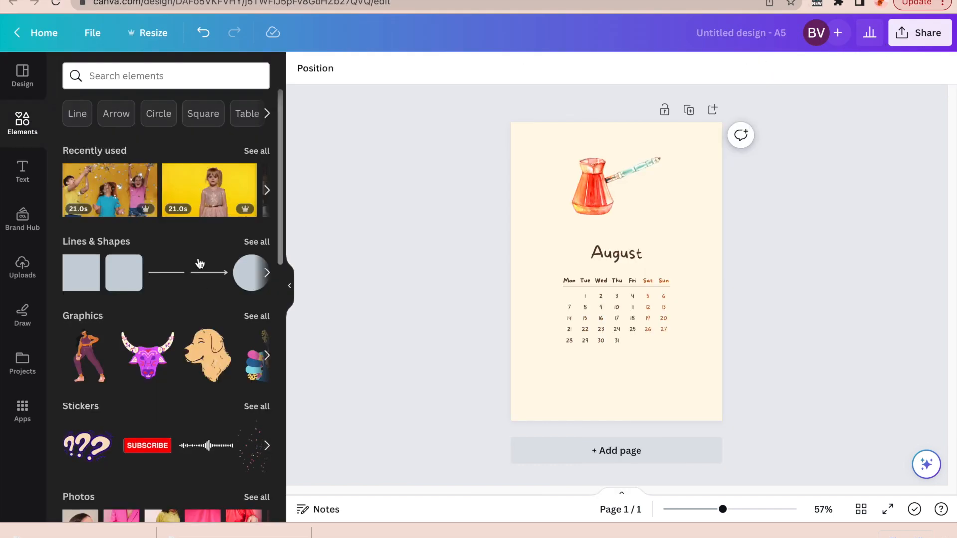
pyautogui.click(23, 75)
pyautogui.scroll(-5, 150, 257)
# Review both habit tracker pages in the YT_PlannerInsert design.
pyautogui.click(76, 91)
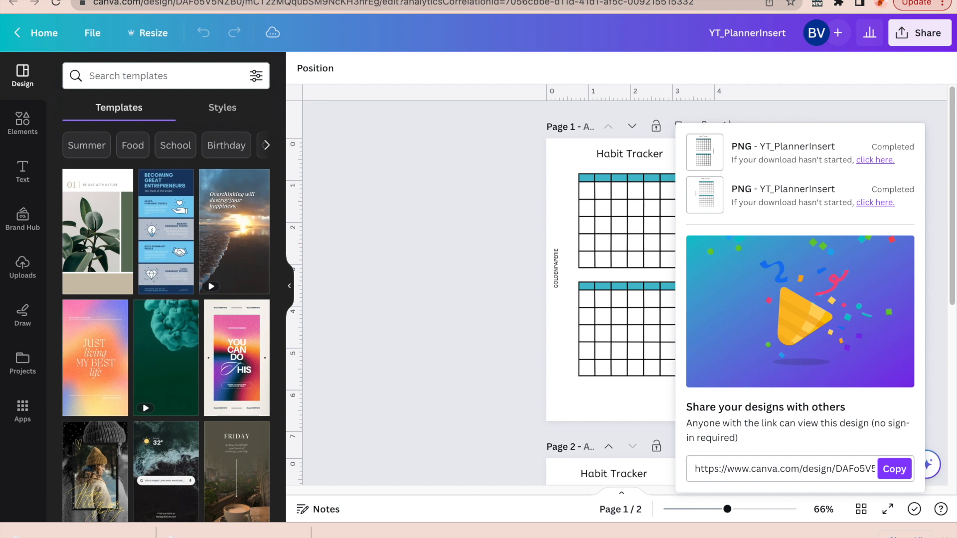
pyautogui.click(498, 237)
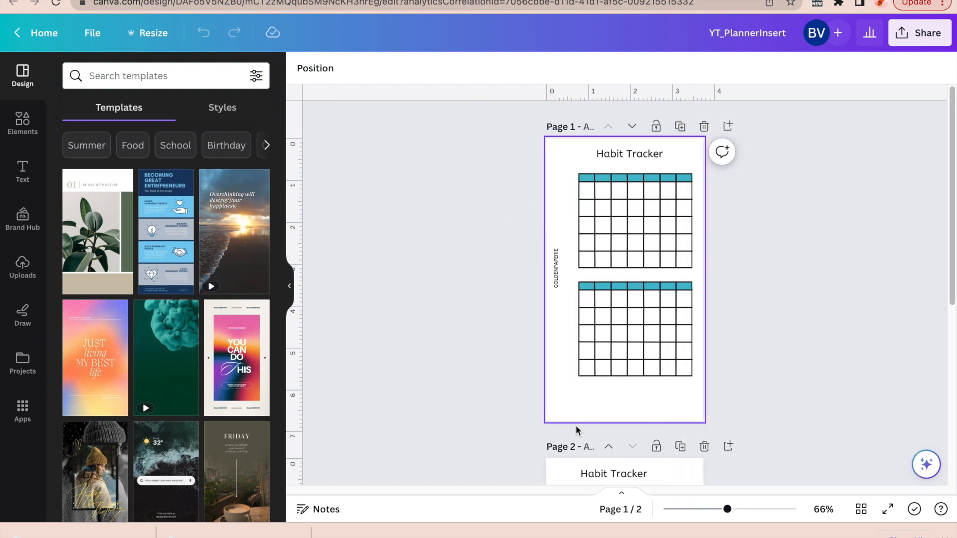
pyautogui.scroll(-6, 697, 273)
pyautogui.scroll(6, 697, 273)
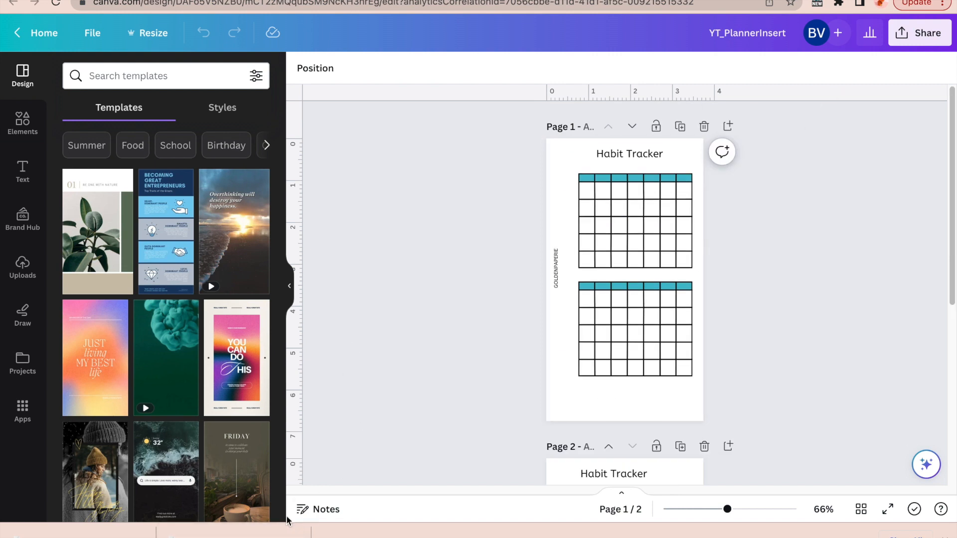
pyautogui.hotkey('ctrl', 'Up')
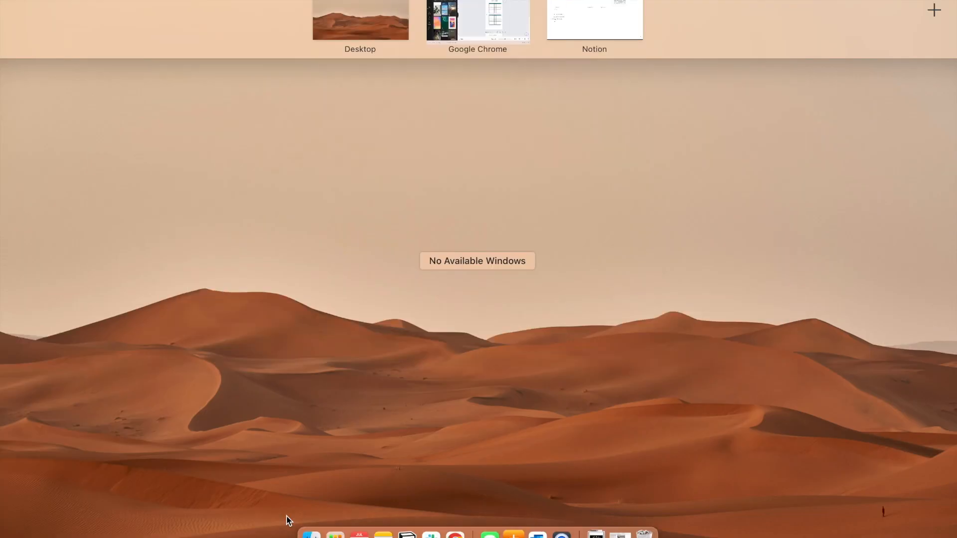
pyautogui.click(487, 16)
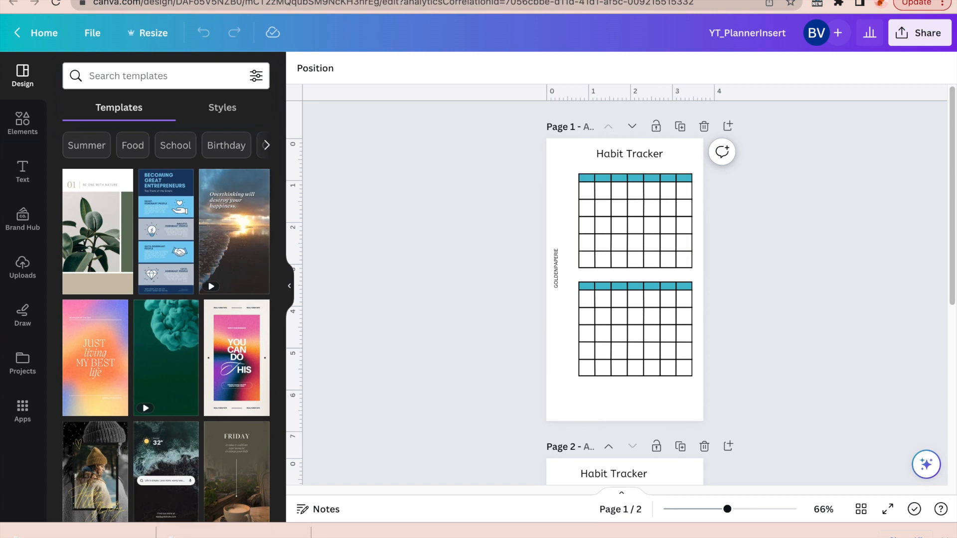
# Return to the US Letter design and download all pages as a PDF Print file.
pyautogui.click(473, 1)
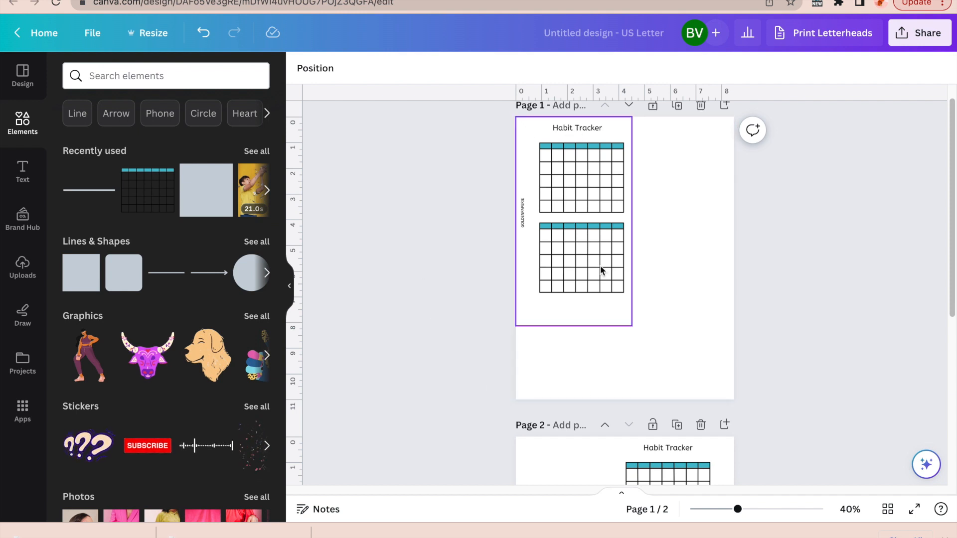
pyautogui.click(925, 31)
pyautogui.click(909, 372)
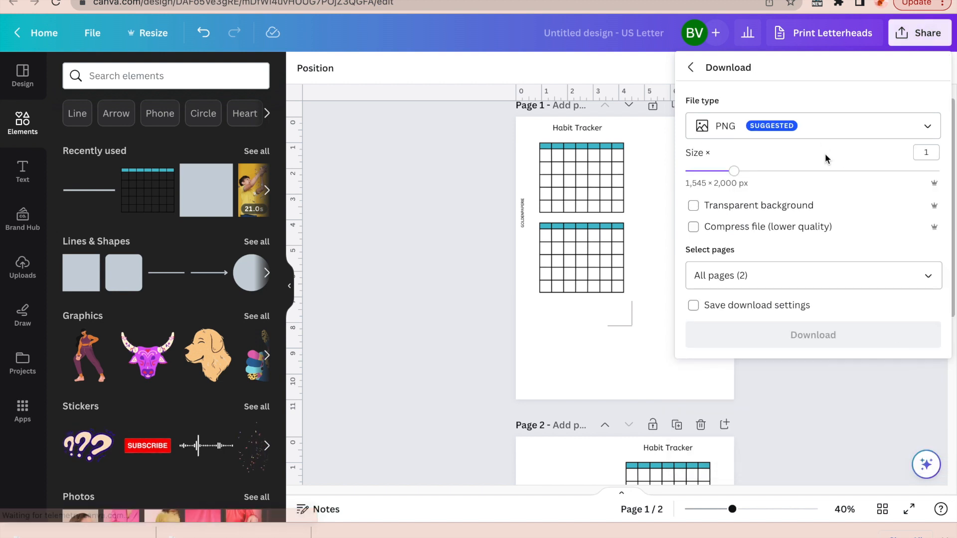
pyautogui.click(807, 126)
pyautogui.click(779, 287)
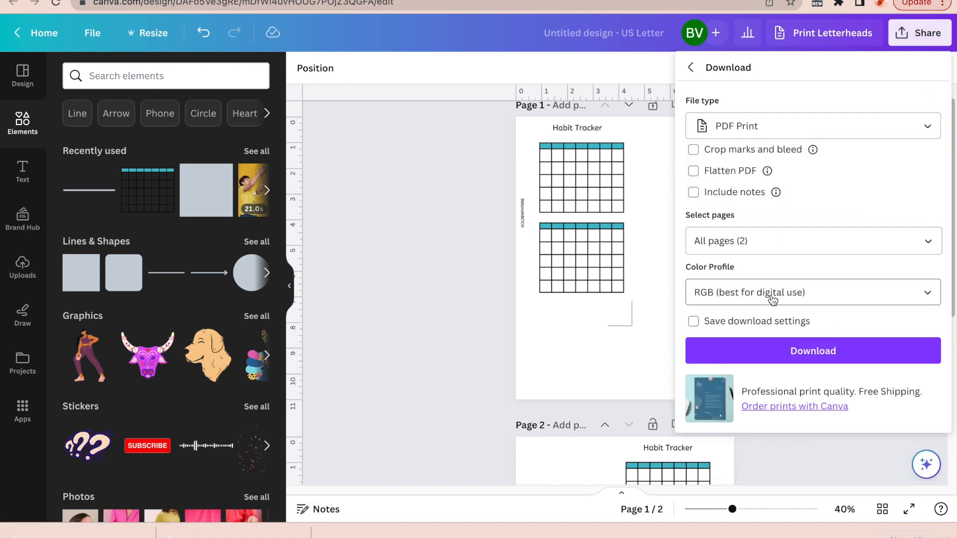
pyautogui.click(799, 362)
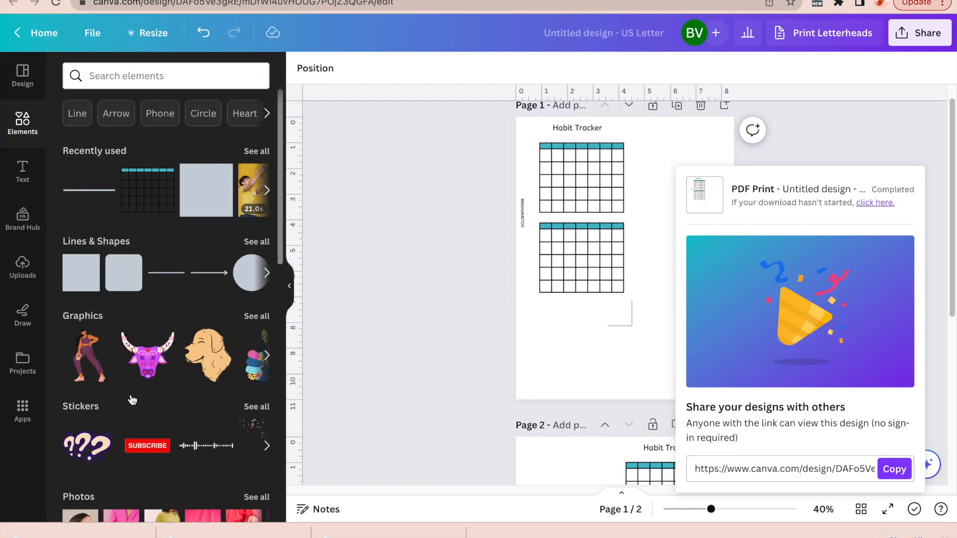
# Open the downloaded PDF and check the tracker layout and cutting mark on its pages.
pyautogui.click(95, 533)
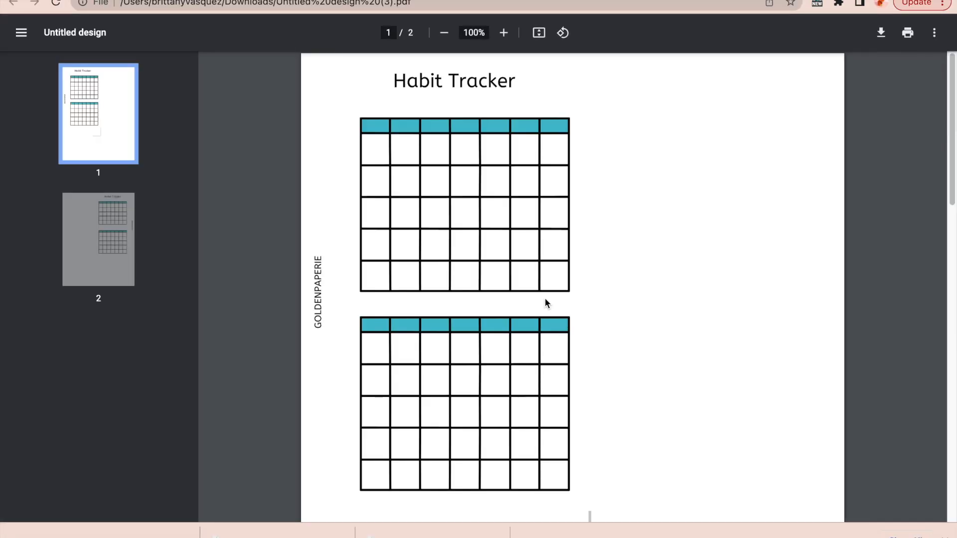
pyautogui.scroll(-10, 545, 298)
pyautogui.scroll(10, 557, 294)
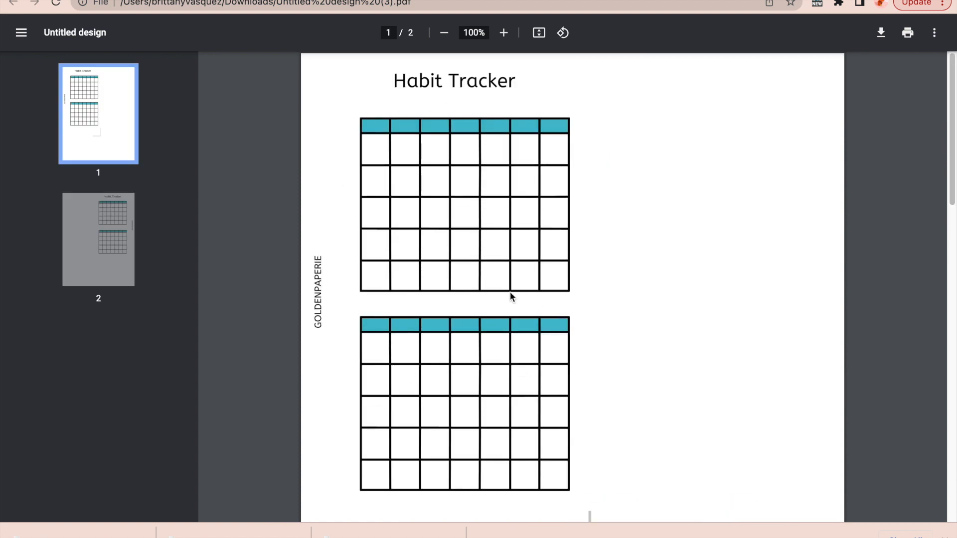